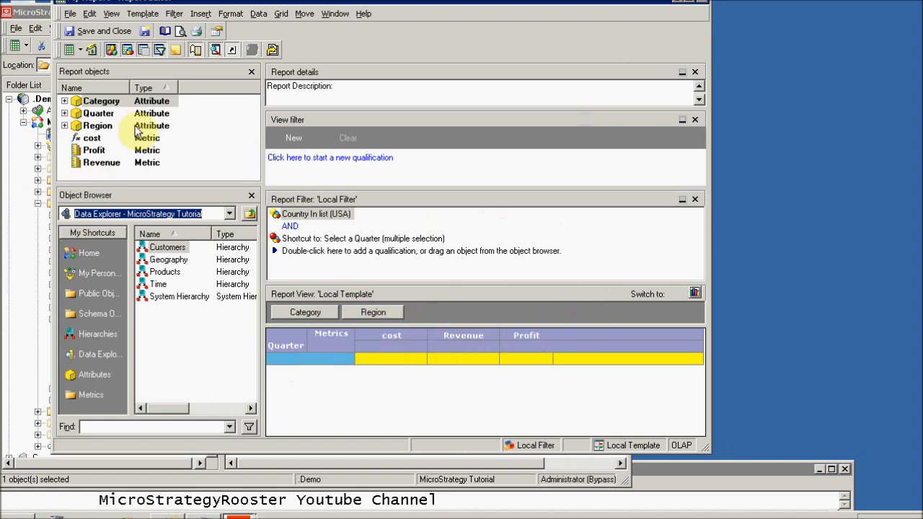
# Step: Open the cost metric's formula for review and close it without making changes
pyautogui.rightClick(92, 141)
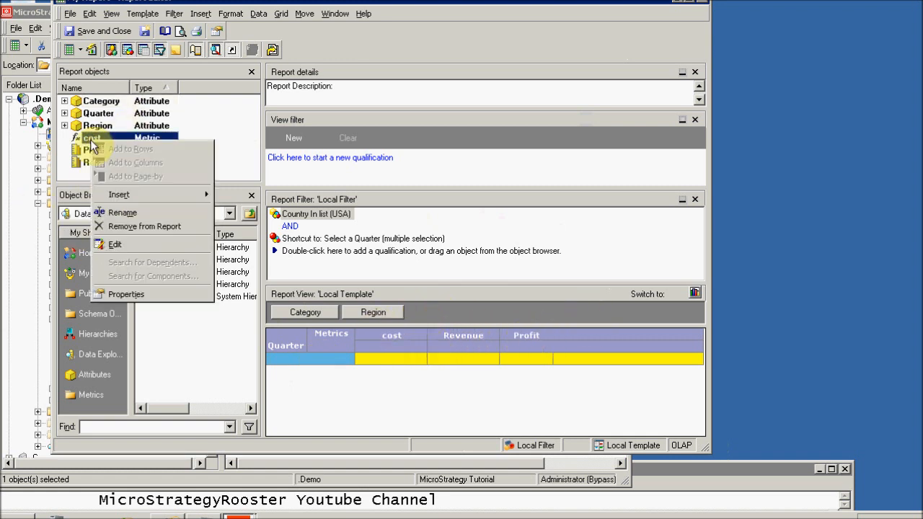
pyautogui.click(116, 244)
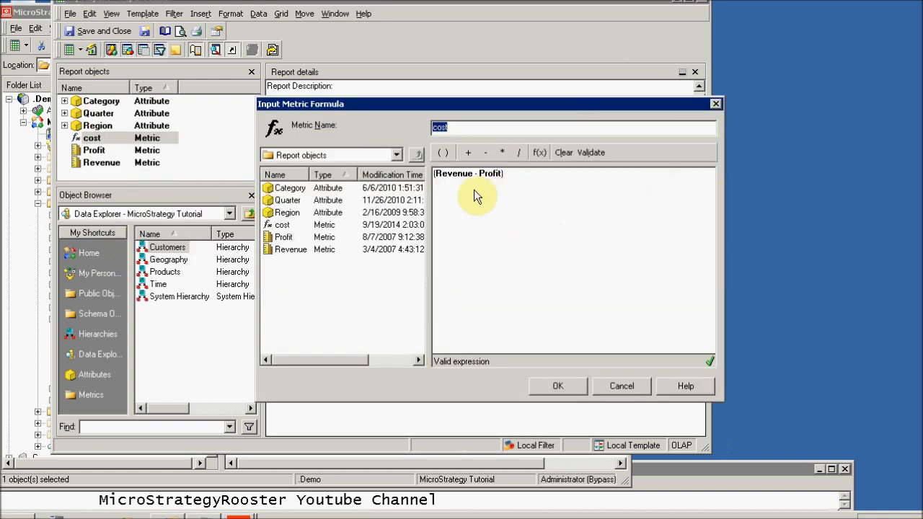
pyautogui.click(621, 387)
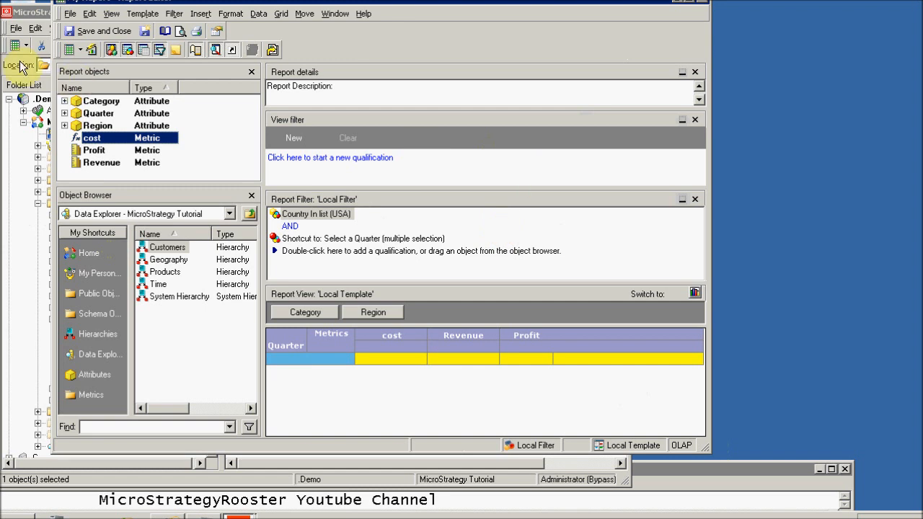
# Step: Run the report with 2010 Q1 to 2010 Q4 selected in the quarter prompt, and reposition and enlarge its window
pyautogui.click(68, 50)
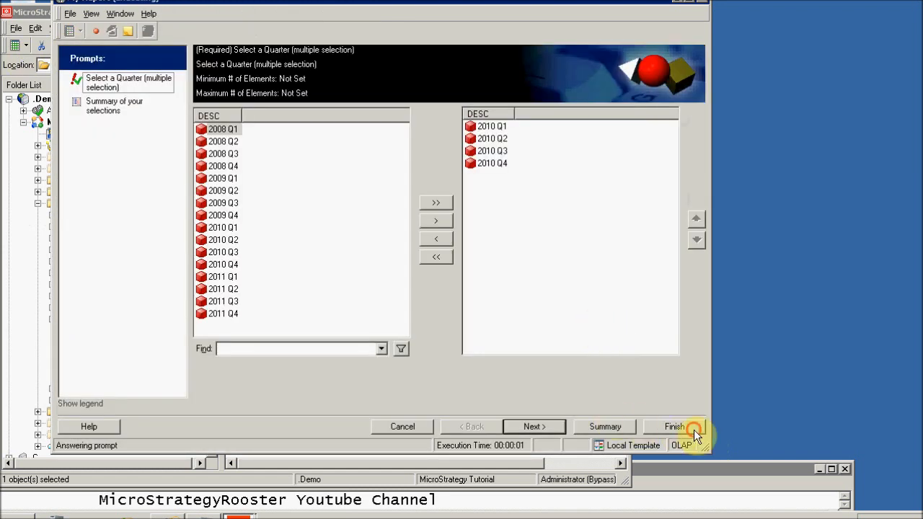
pyautogui.click(690, 430)
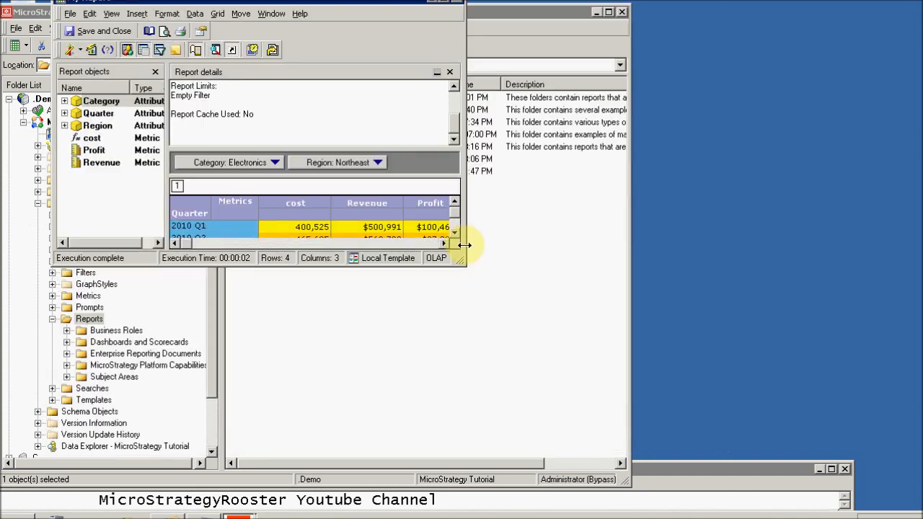
pyautogui.moveTo(460, 260)
pyautogui.mouseDown()
pyautogui.moveTo(495, 320)
pyautogui.moveTo(533, 357)
pyautogui.mouseUp()
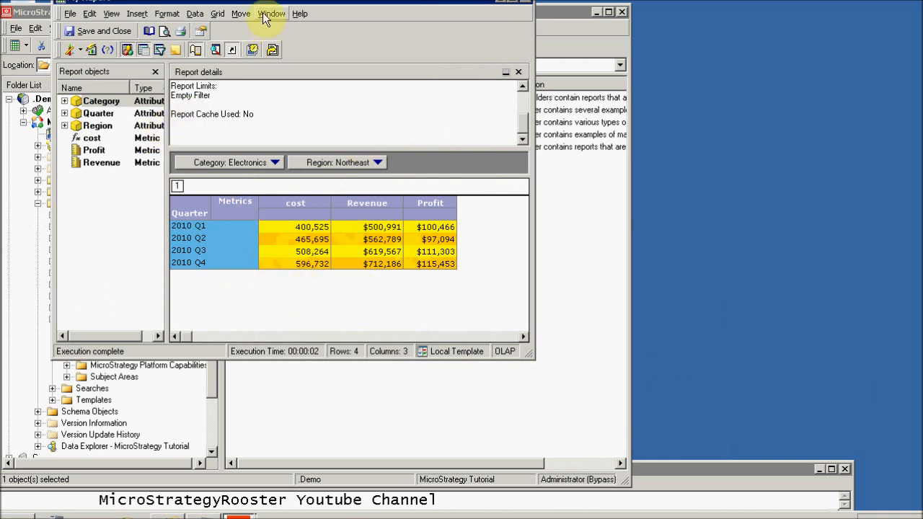
pyautogui.moveTo(250, 3); pyautogui.dragTo(253, 15)
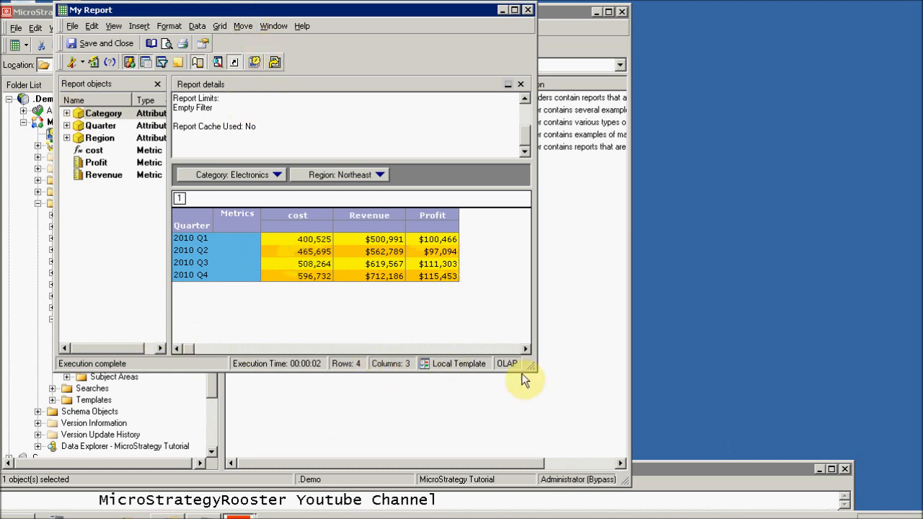
pyautogui.moveTo(534, 368); pyautogui.dragTo(583, 416)
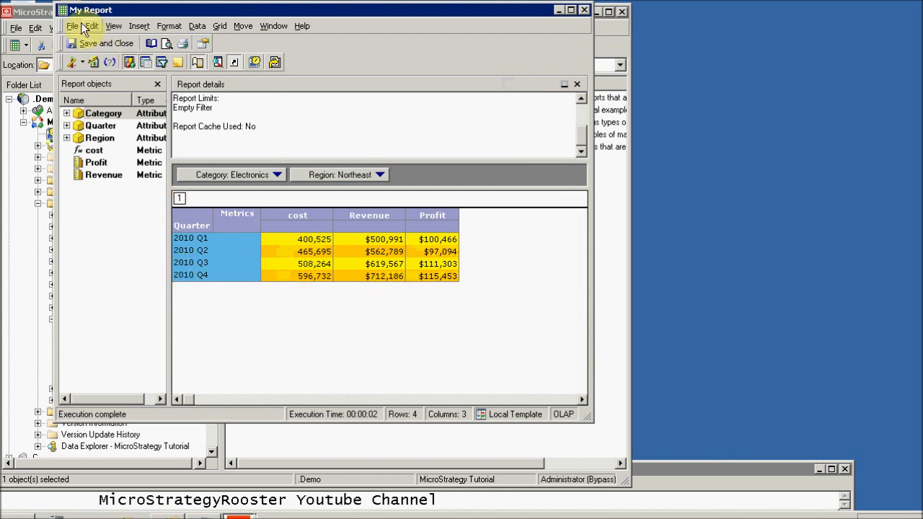
# Step: Switch the report to Graph View and move the Graph Type dialog over the report window
pyautogui.click(82, 61)
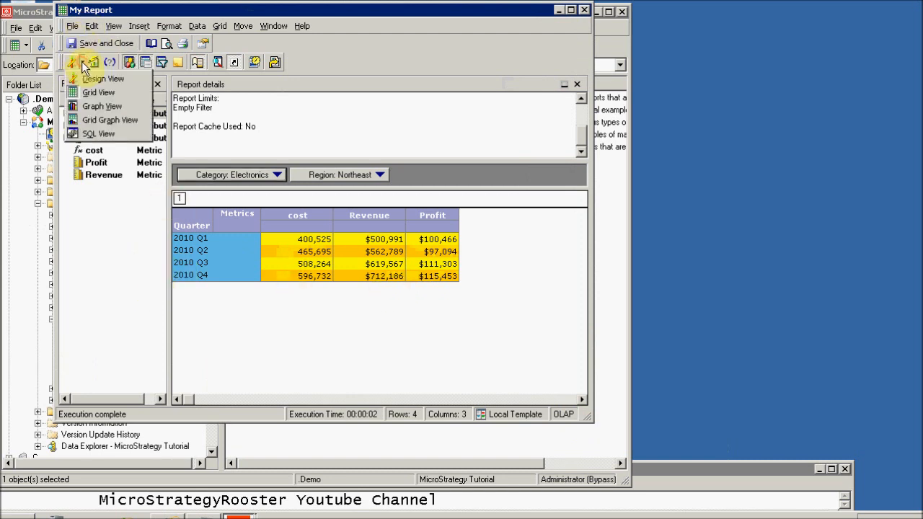
pyautogui.click(90, 106)
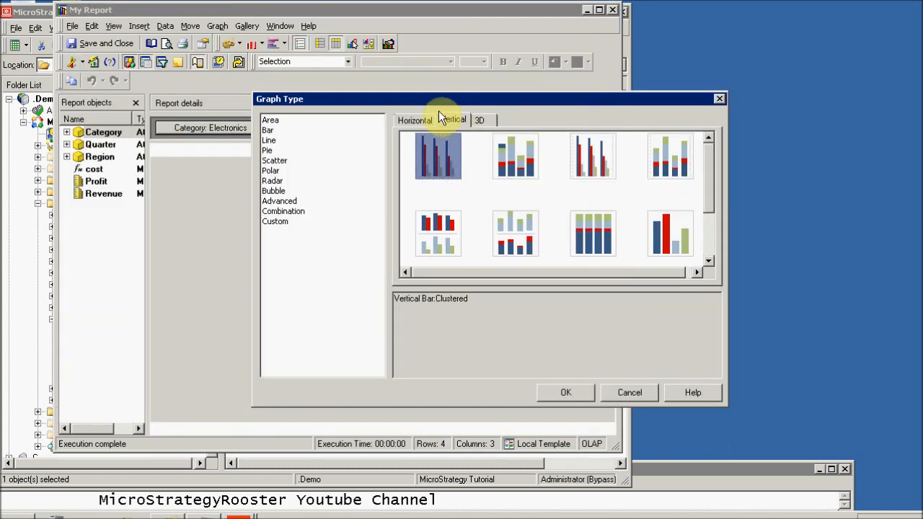
pyautogui.moveTo(413, 100); pyautogui.dragTo(275, 101)
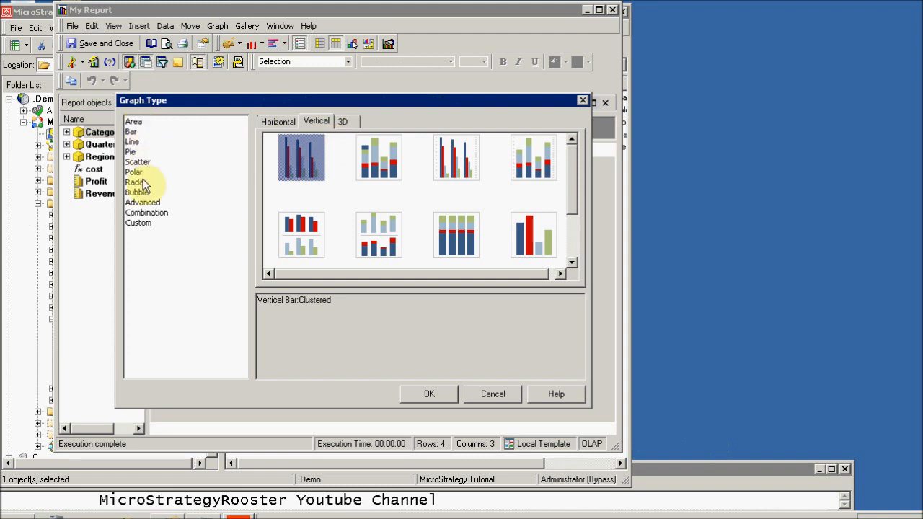
# Step: Examine the available Area, Line, Pie, Combination, Custom and Advanced graph types, including the Big Data Sets, Funnel and Gauge styles
pyautogui.click(134, 123)
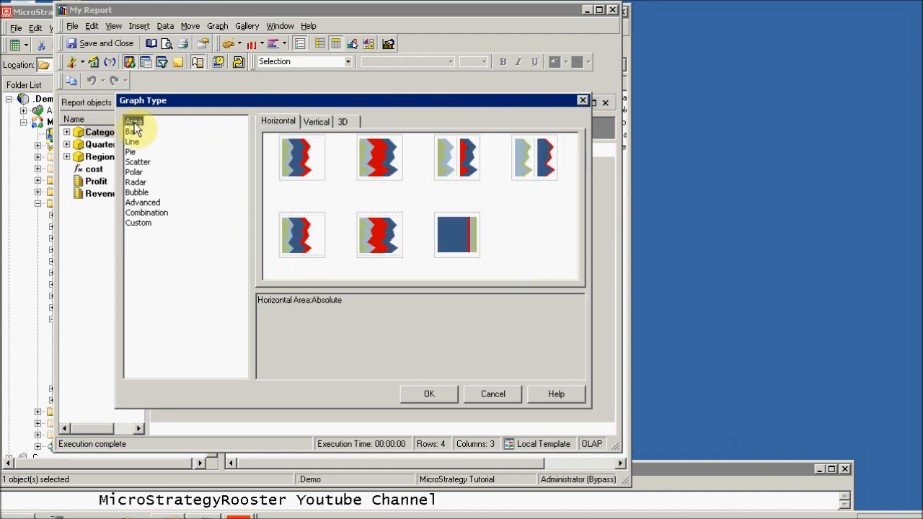
pyautogui.click(308, 121)
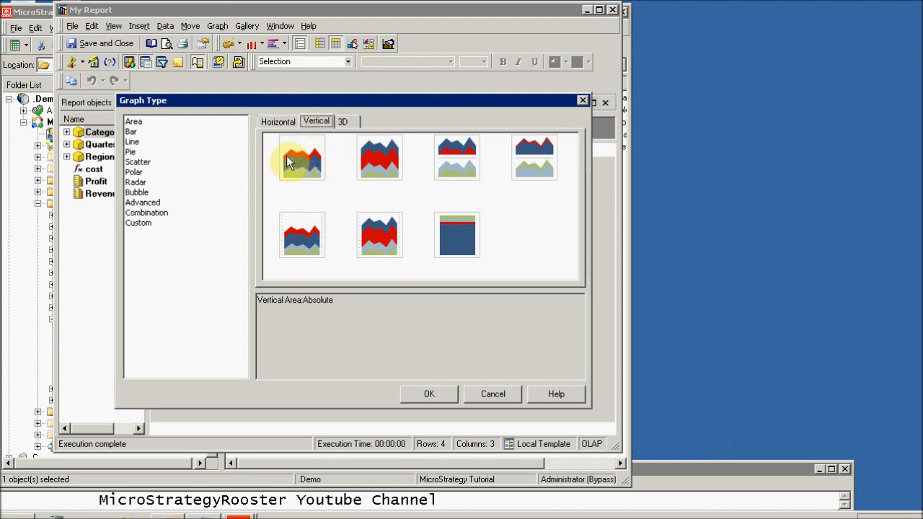
pyautogui.click(131, 142)
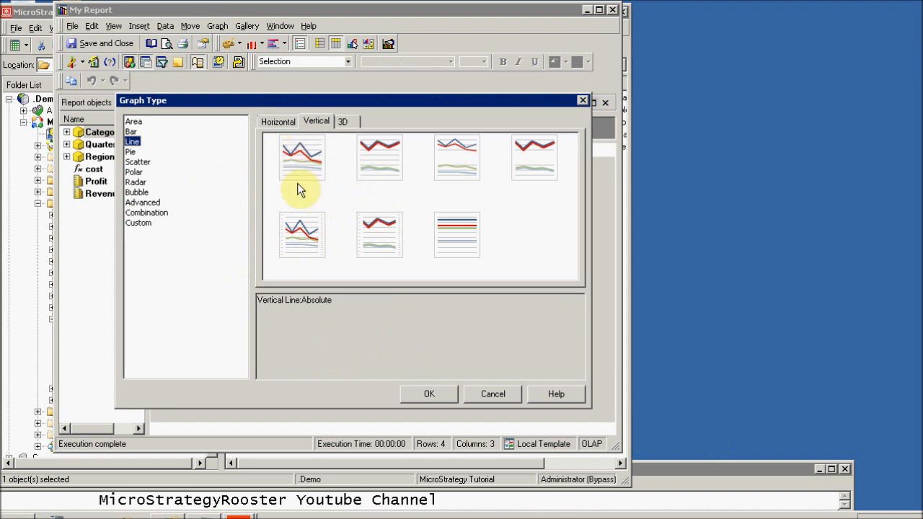
pyautogui.click(131, 152)
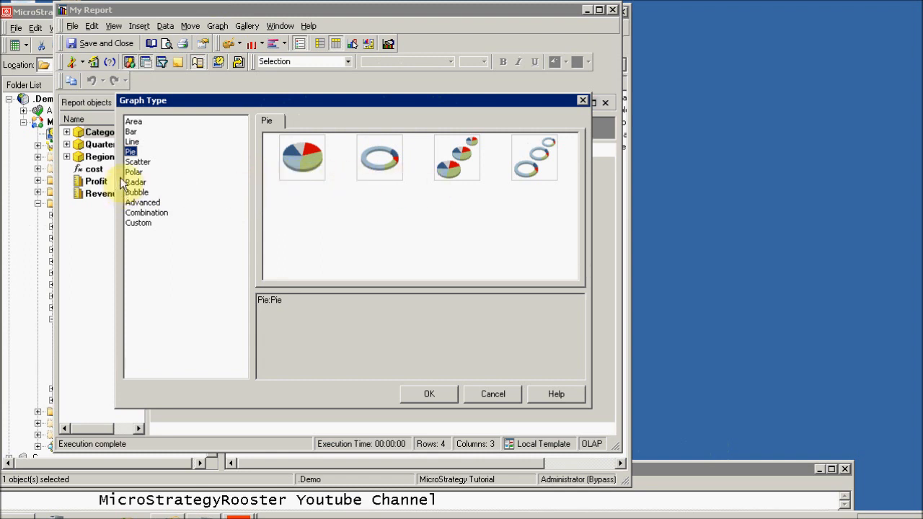
pyautogui.click(137, 214)
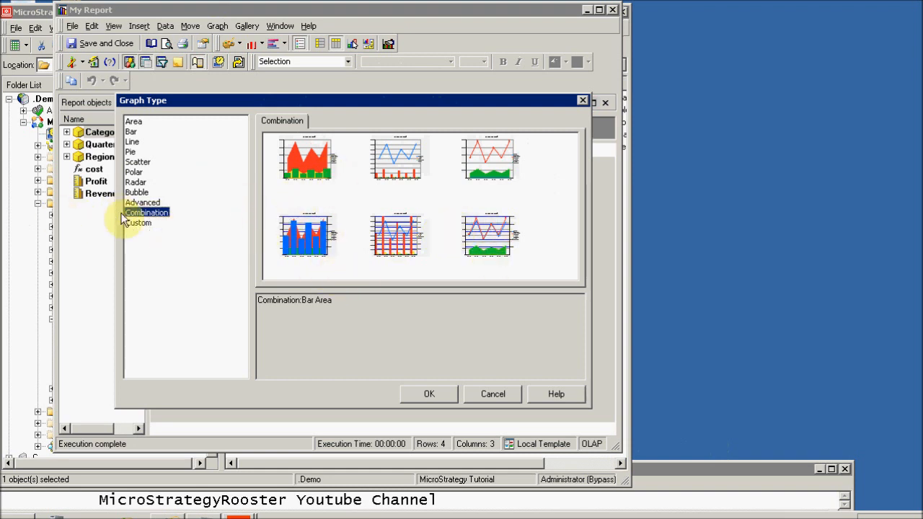
pyautogui.click(145, 225)
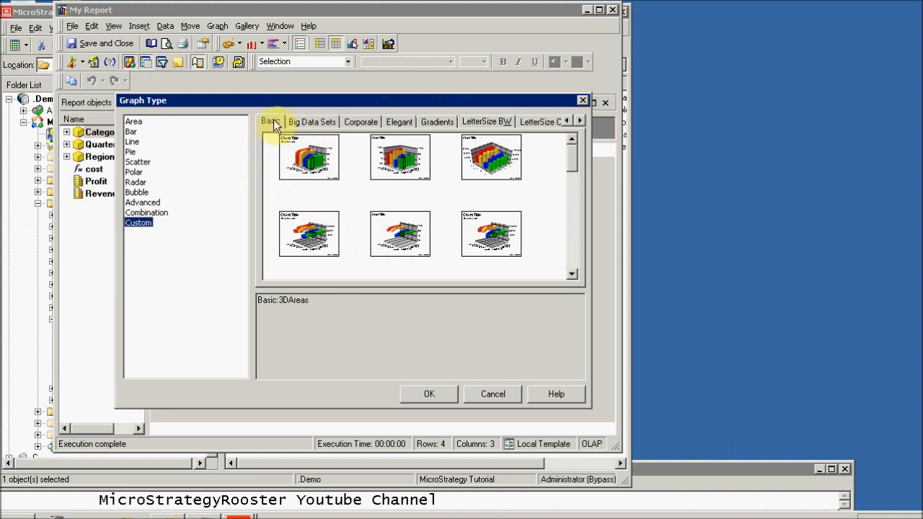
pyautogui.click(321, 123)
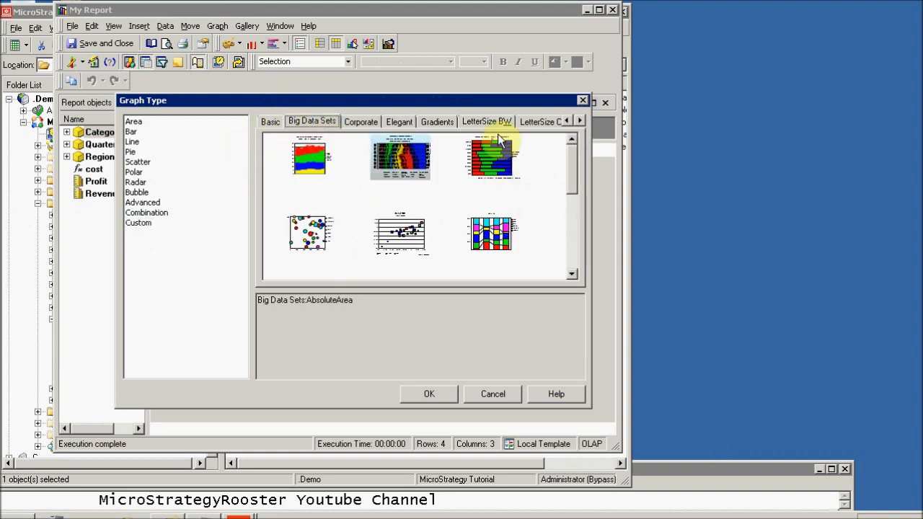
pyautogui.click(508, 175)
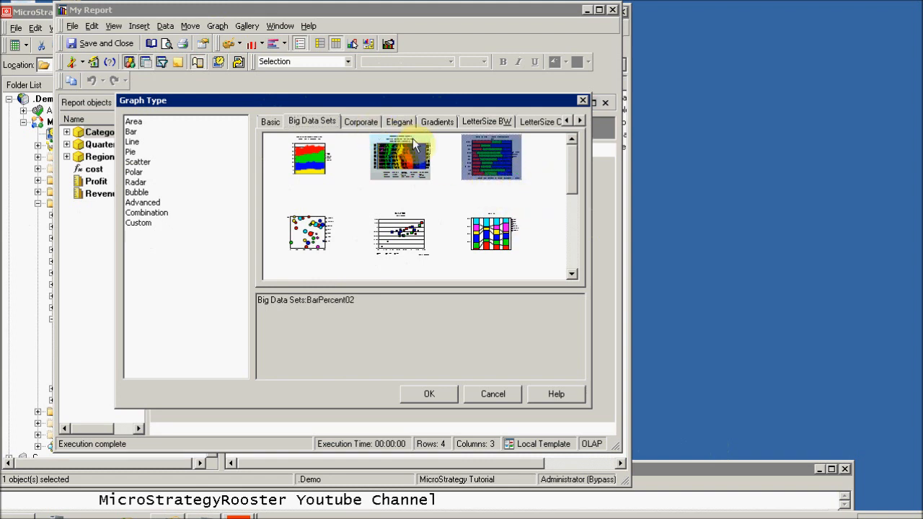
pyautogui.click(381, 152)
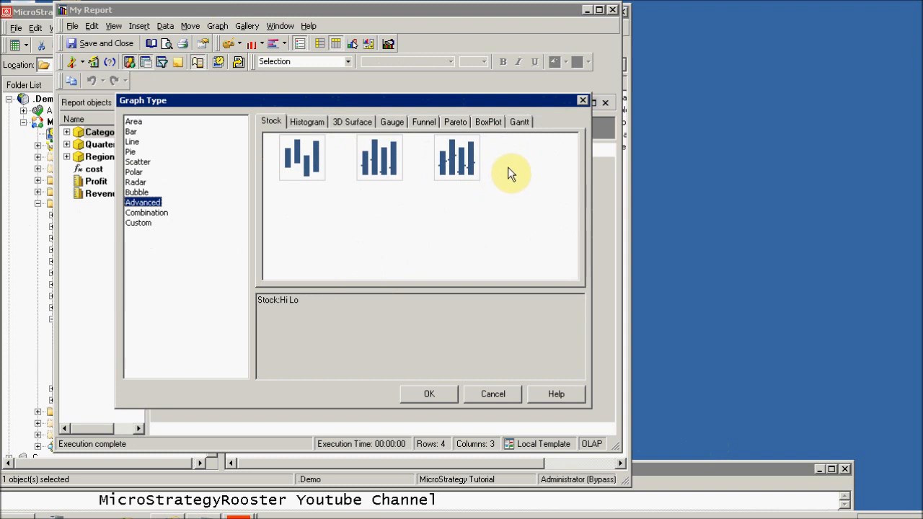
pyautogui.click(388, 121)
pyautogui.click(424, 122)
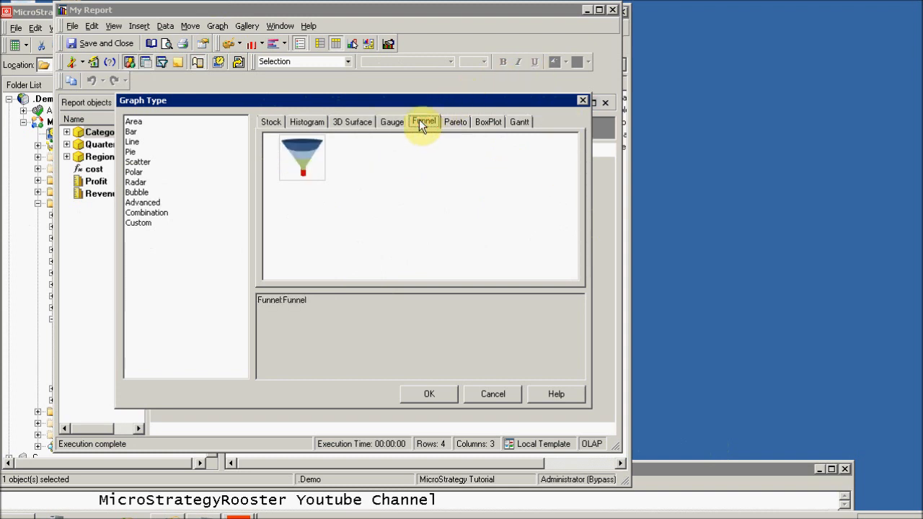
pyautogui.click(394, 122)
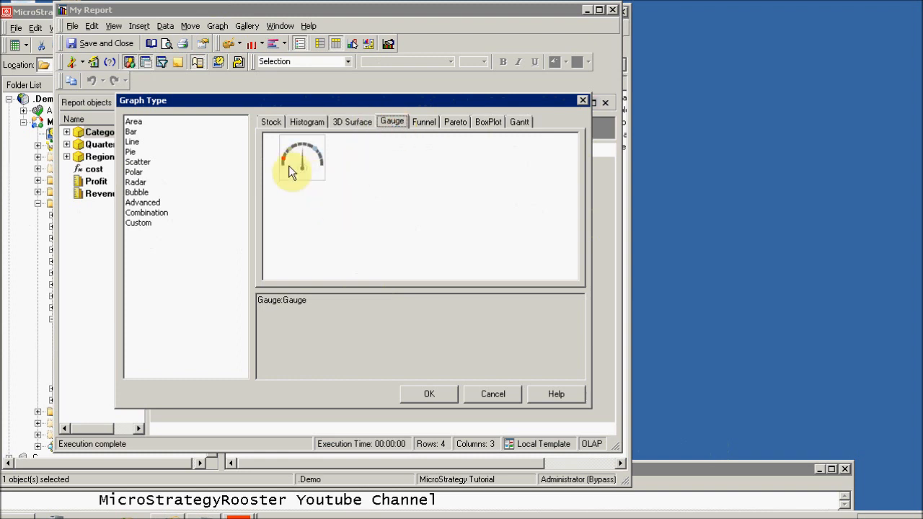
pyautogui.click(416, 124)
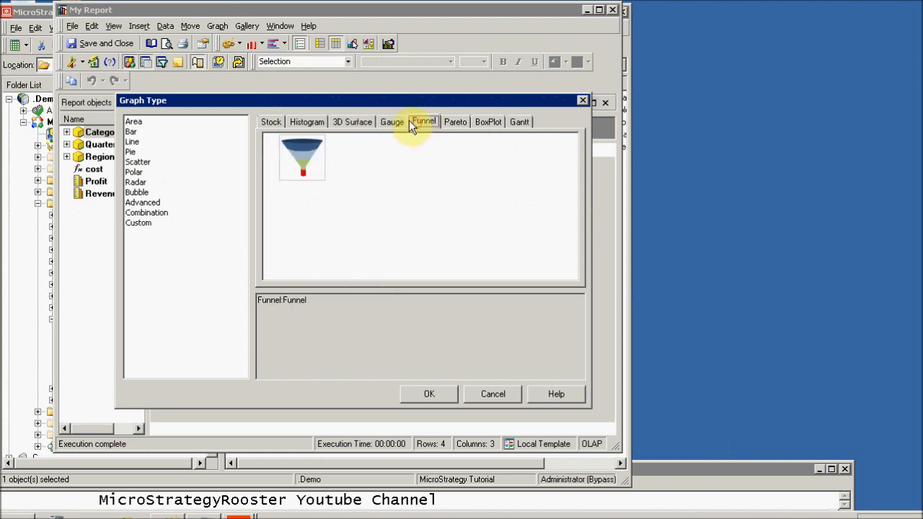
pyautogui.click(390, 120)
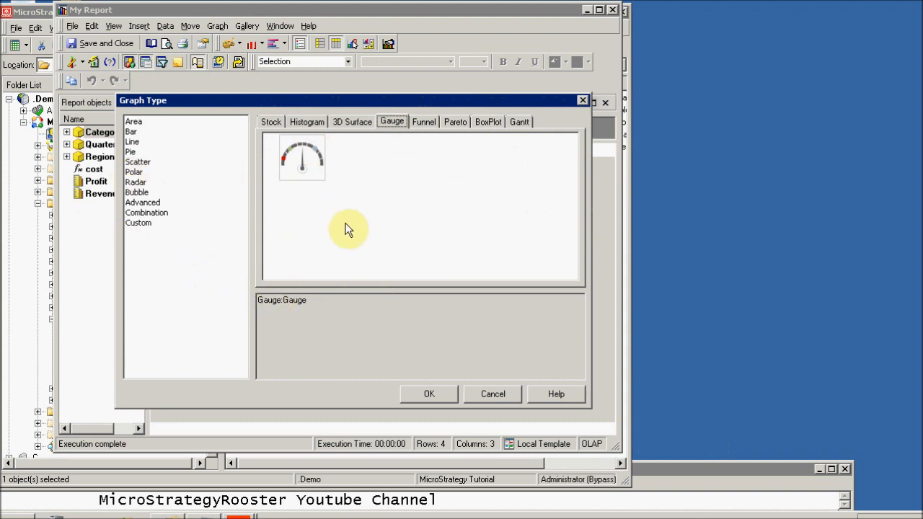
# Step: Apply the Vertical Bar: Clustered graph type to the report and widen the report window
pyautogui.click(130, 132)
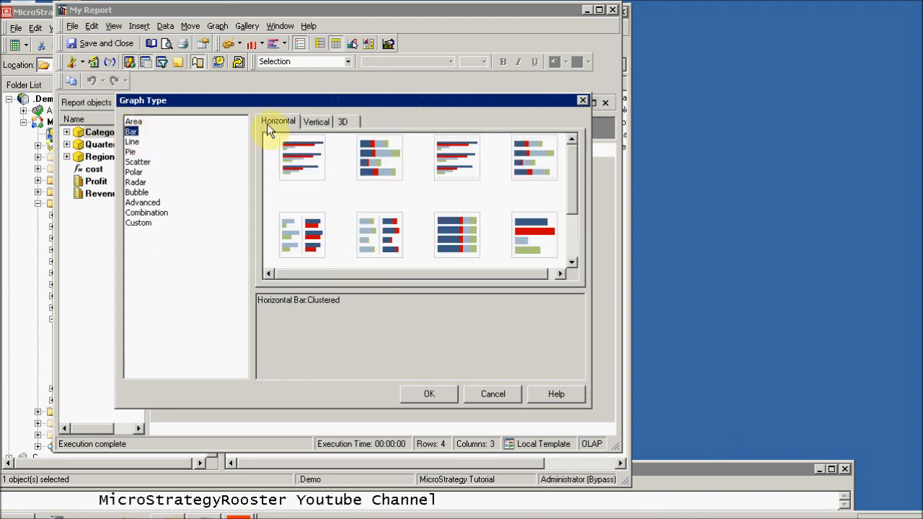
pyautogui.click(318, 122)
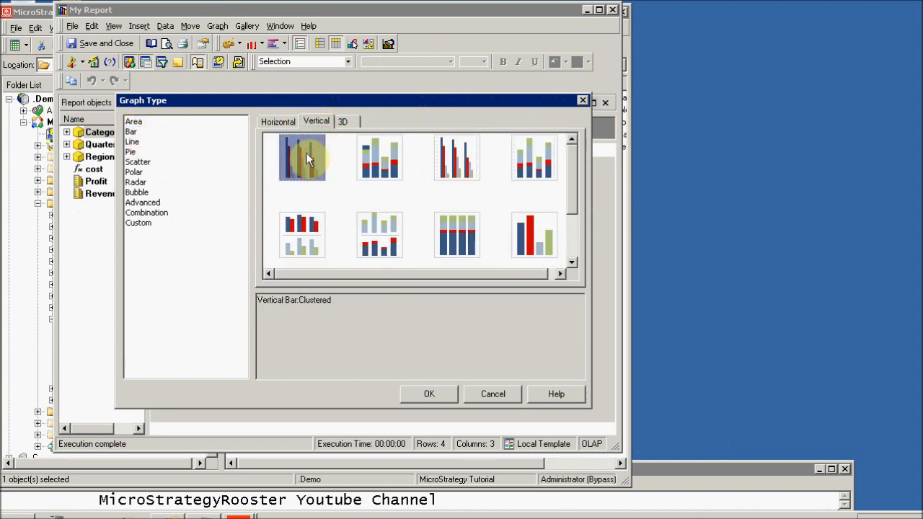
pyautogui.click(418, 395)
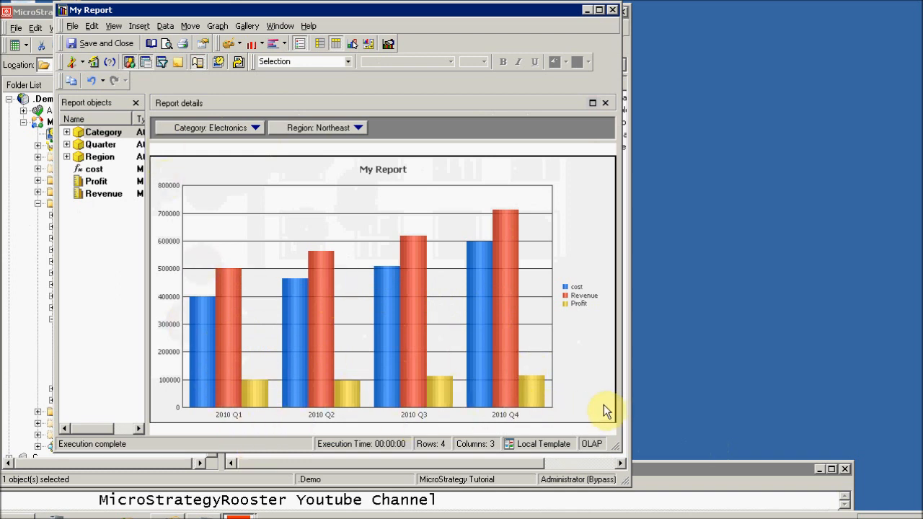
pyautogui.moveTo(618, 450); pyautogui.dragTo(806, 459)
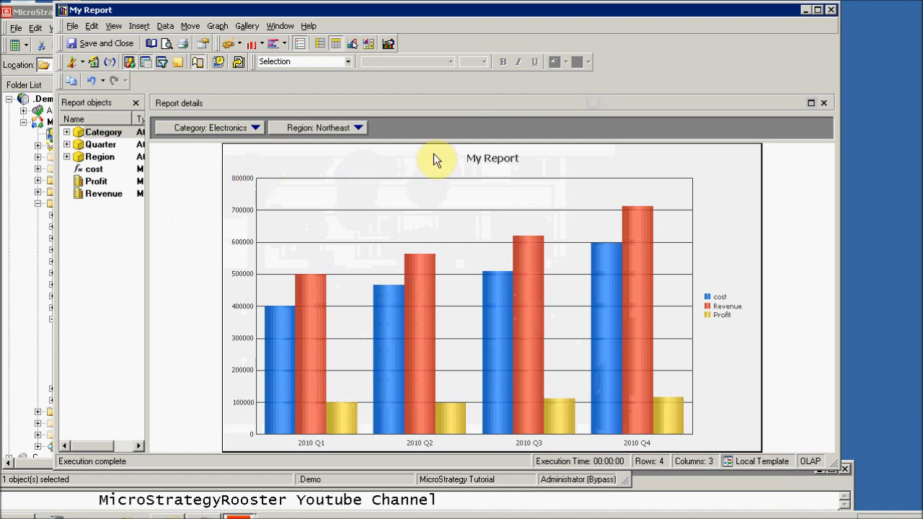
pyautogui.click(214, 28)
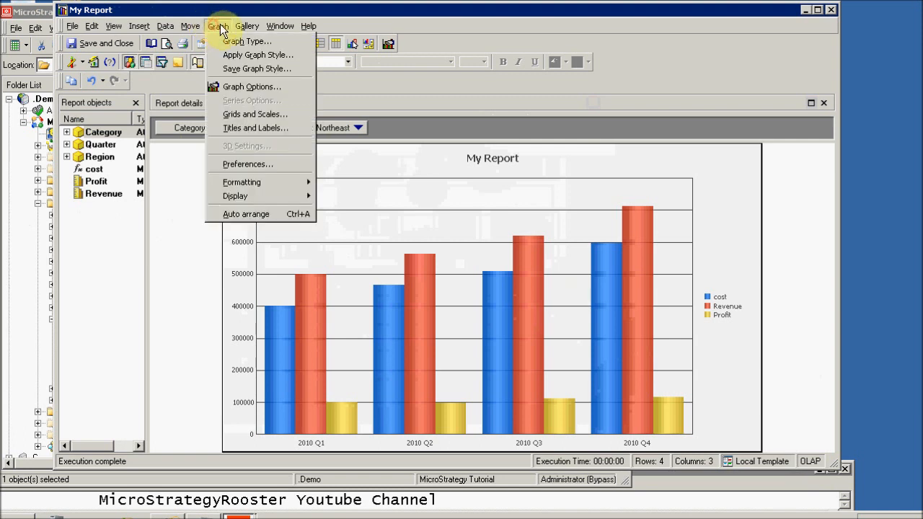
pyautogui.click(110, 26)
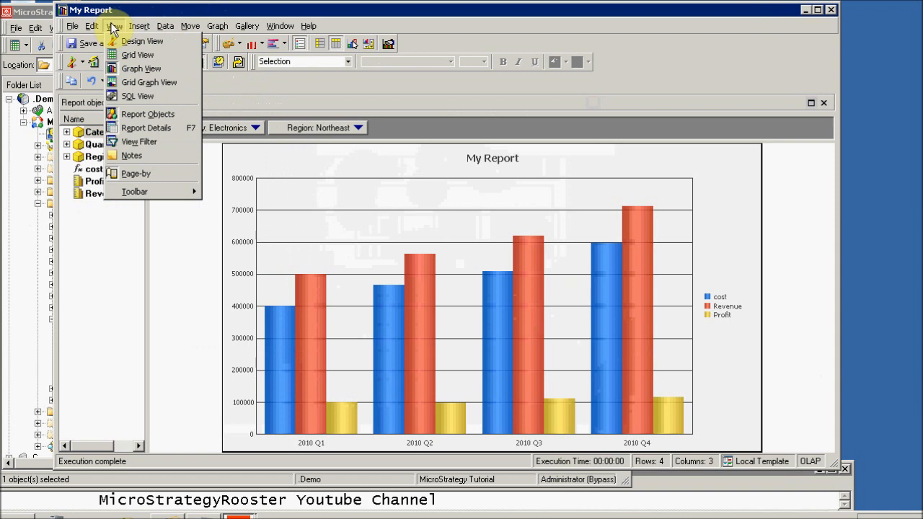
pyautogui.moveTo(163, 29)
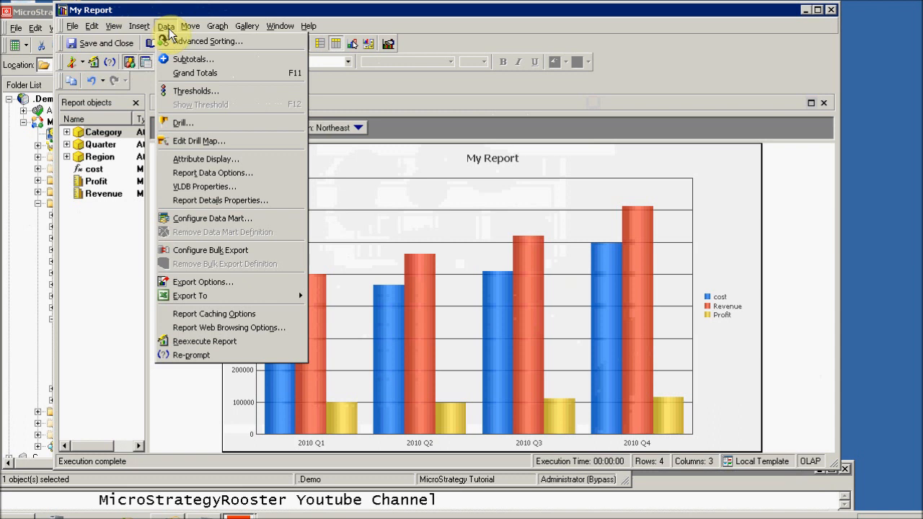
pyautogui.moveTo(190, 27)
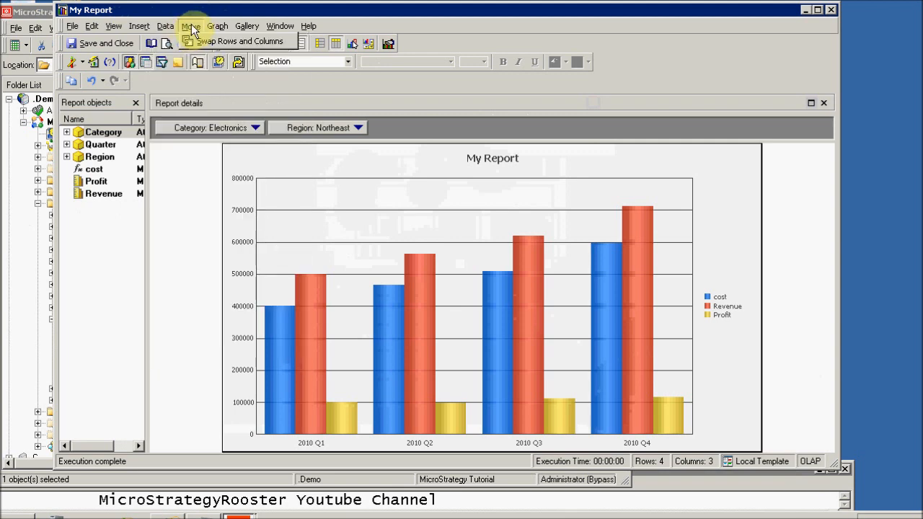
pyautogui.moveTo(219, 27)
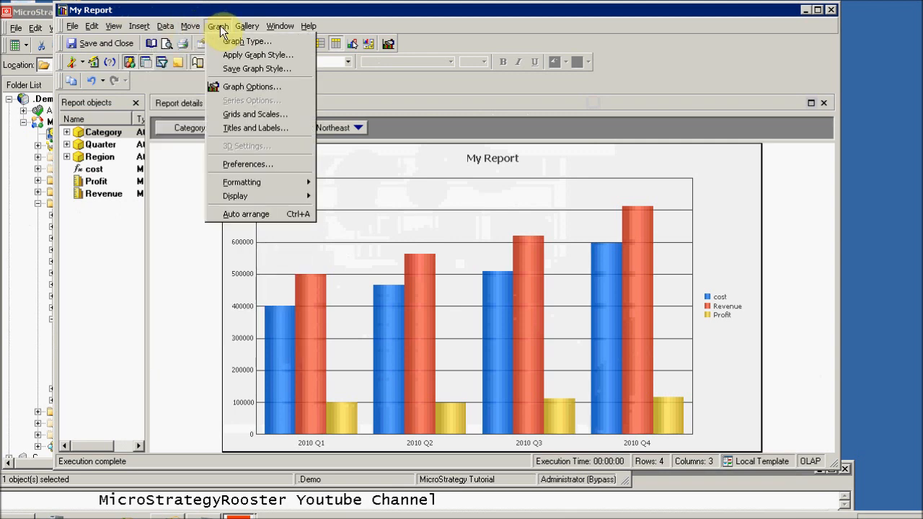
pyautogui.moveTo(248, 28)
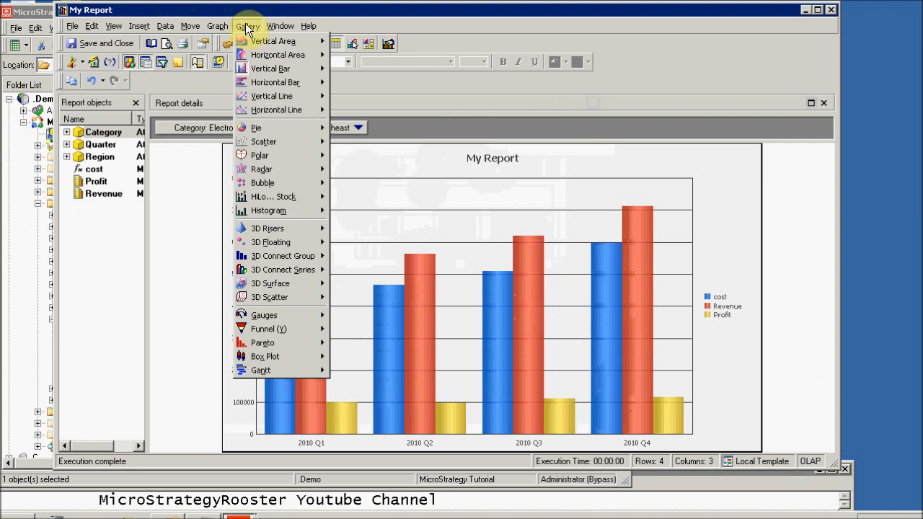
pyautogui.moveTo(262, 63)
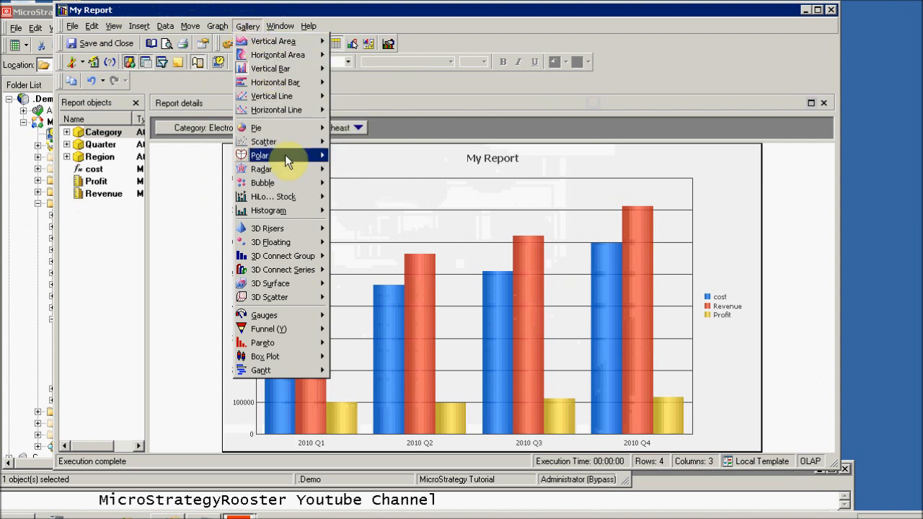
pyautogui.moveTo(290, 155)
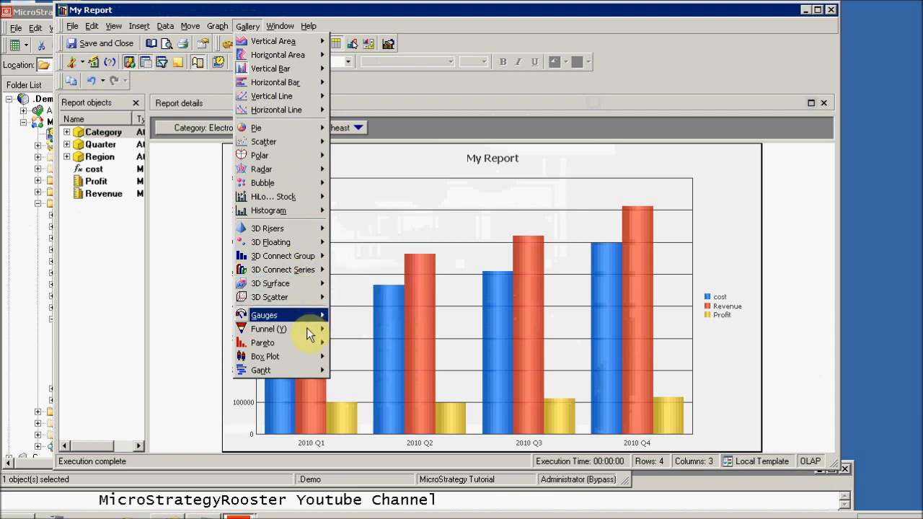
pyautogui.moveTo(307, 330)
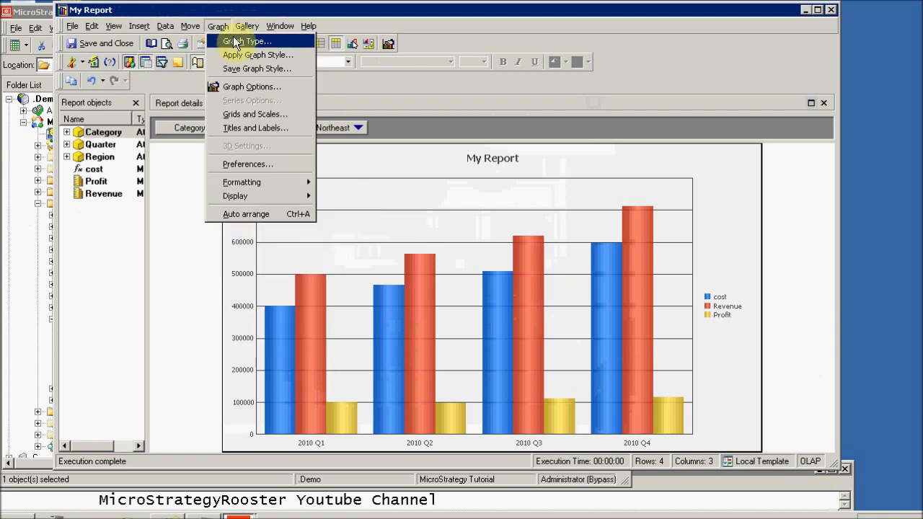
pyautogui.click(238, 42)
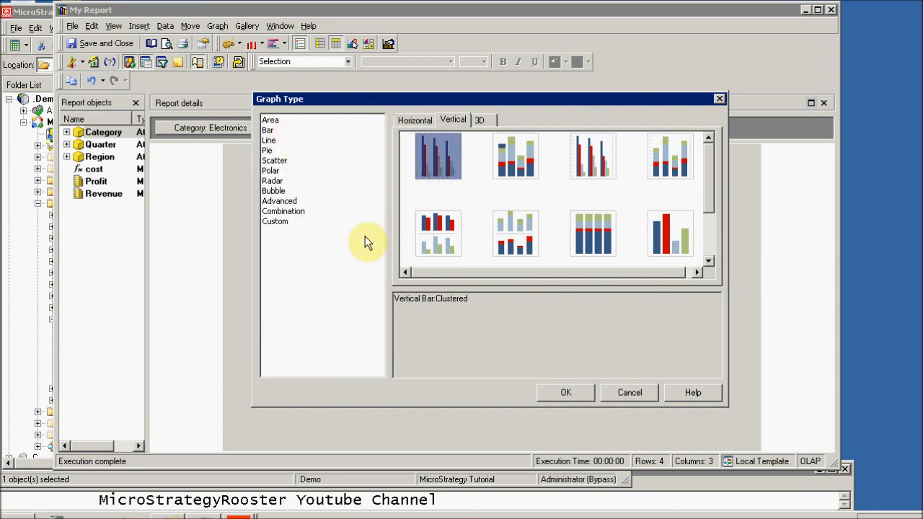
pyautogui.click(614, 395)
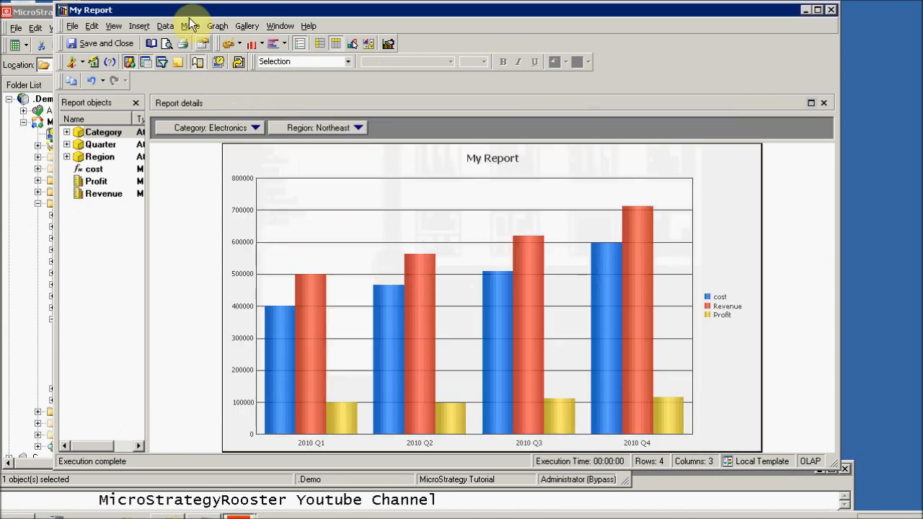
# Step: In the graph's general options, set the maximum number of categories to 3 and apply it to the report
pyautogui.click(217, 27)
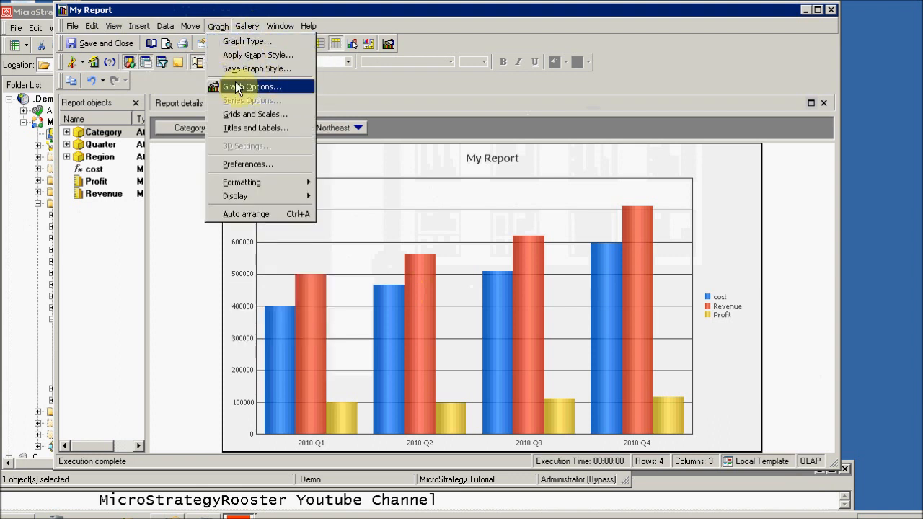
pyautogui.click(236, 87)
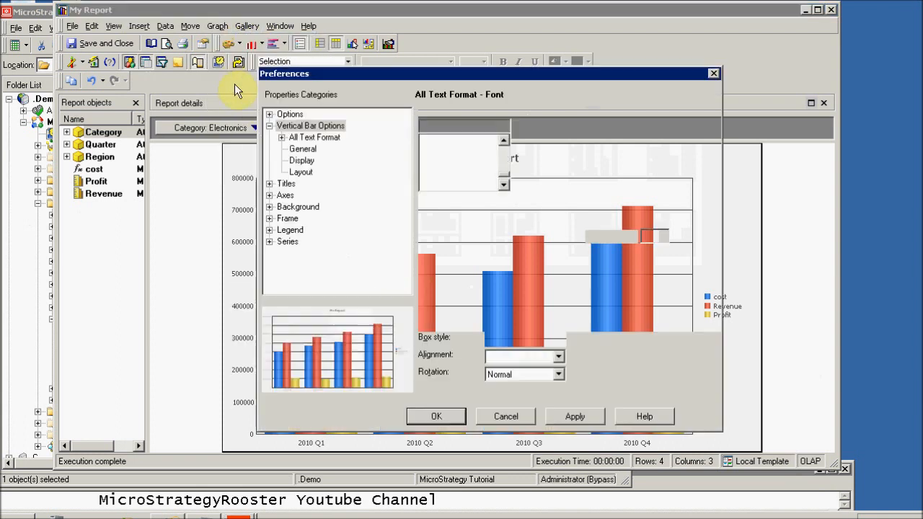
pyautogui.click(268, 126)
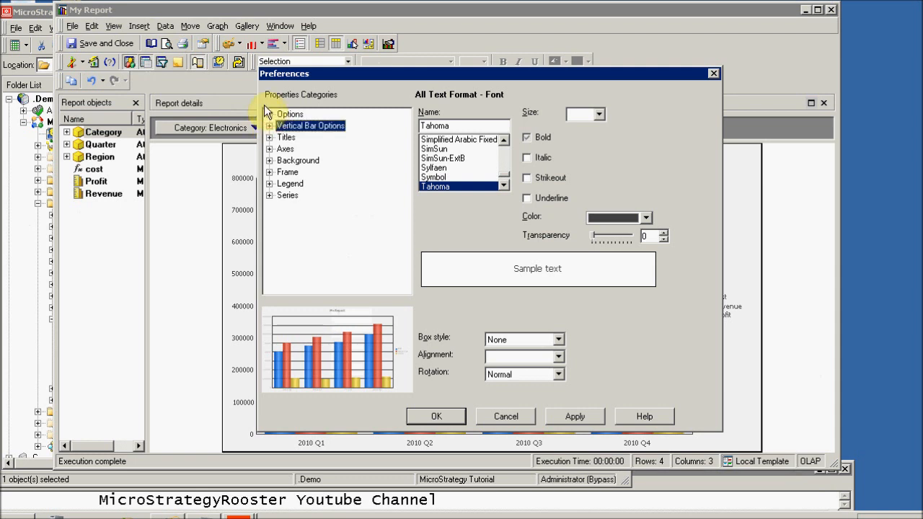
pyautogui.click(269, 114)
pyautogui.click(289, 114)
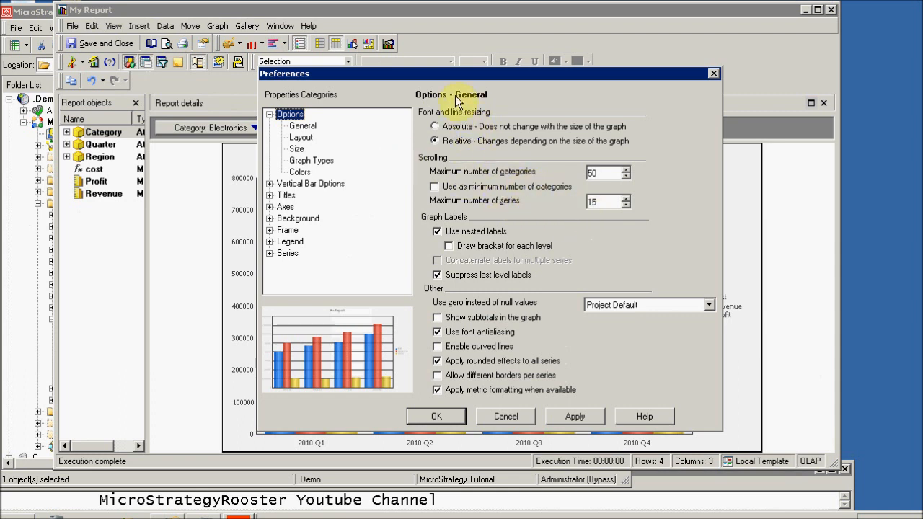
pyautogui.moveTo(448, 76); pyautogui.dragTo(442, 54)
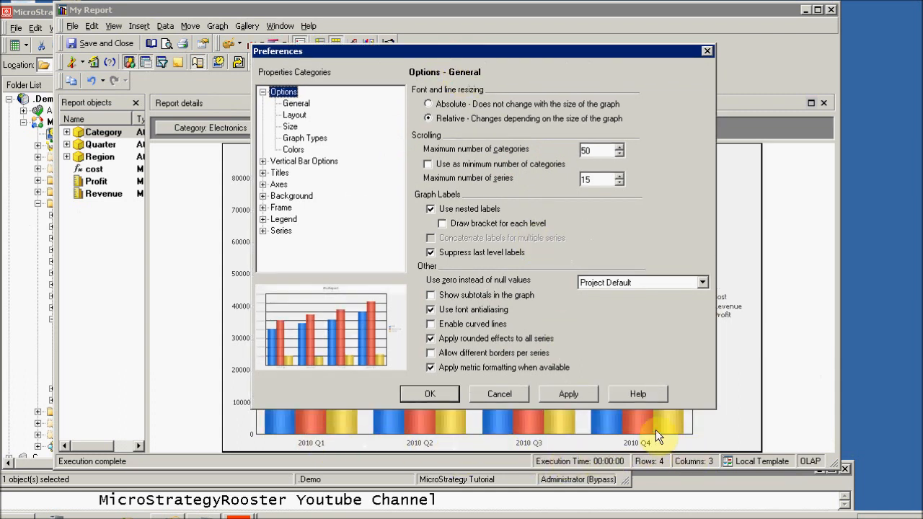
pyautogui.doubleClick(588, 151)
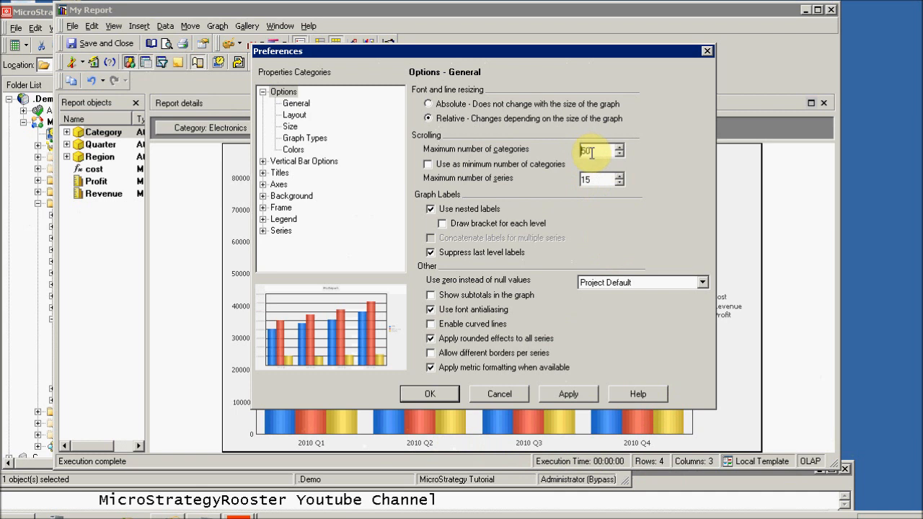
pyautogui.write('3')
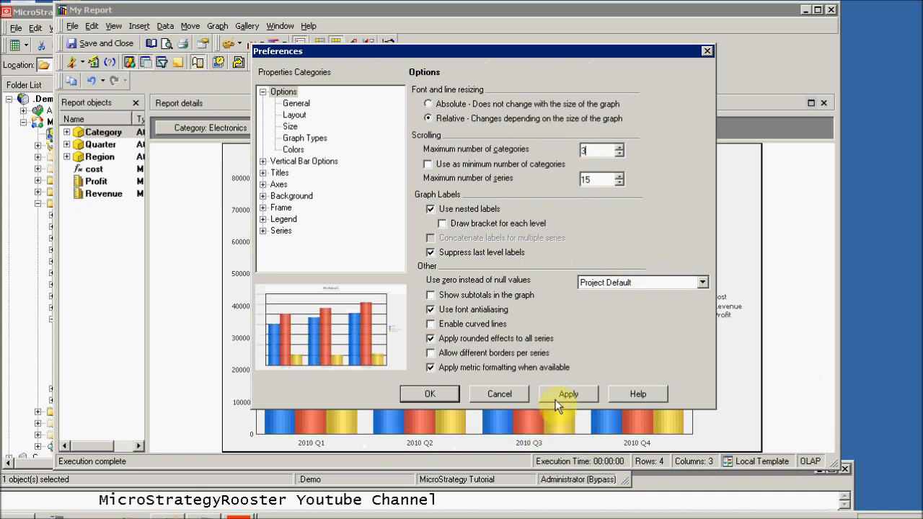
pyautogui.click(565, 396)
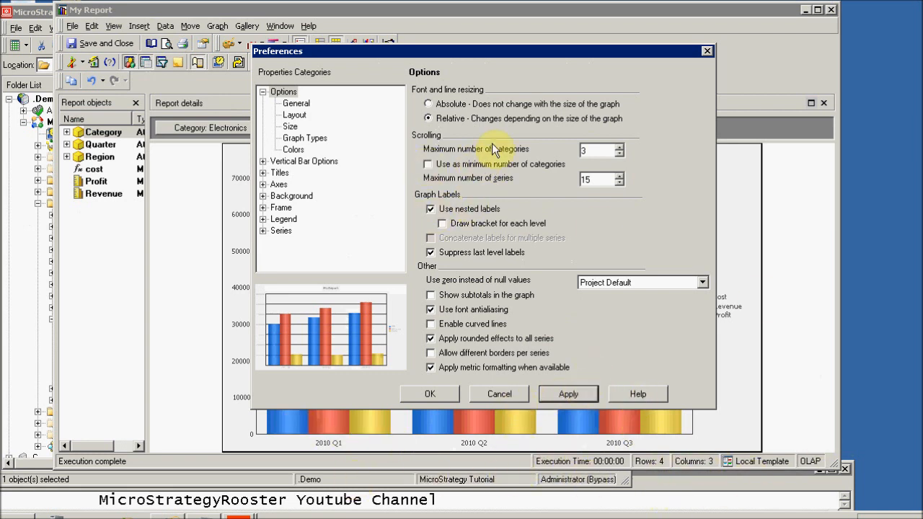
# Step: Set the maximum number of categories back to 50 and confirm the graph options
pyautogui.doubleClick(583, 150)
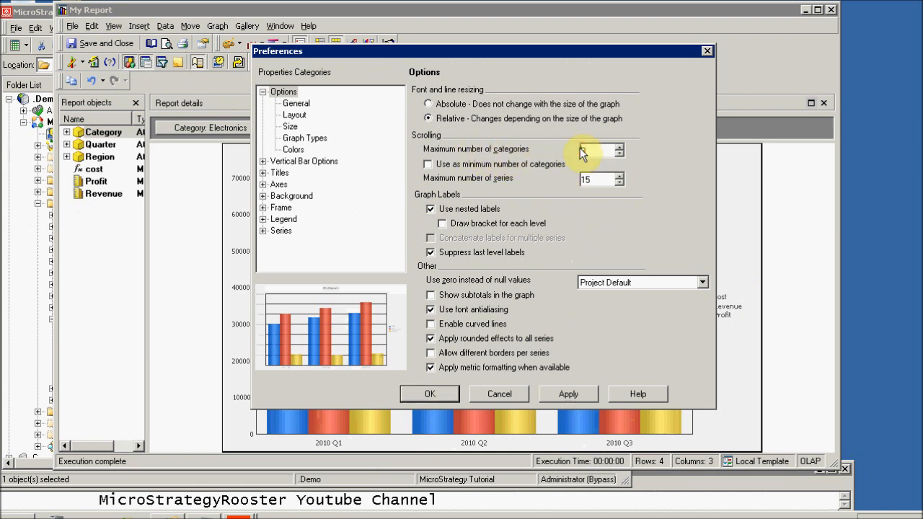
pyautogui.click(599, 152)
pyautogui.press('BackSpace')
pyautogui.write('50')
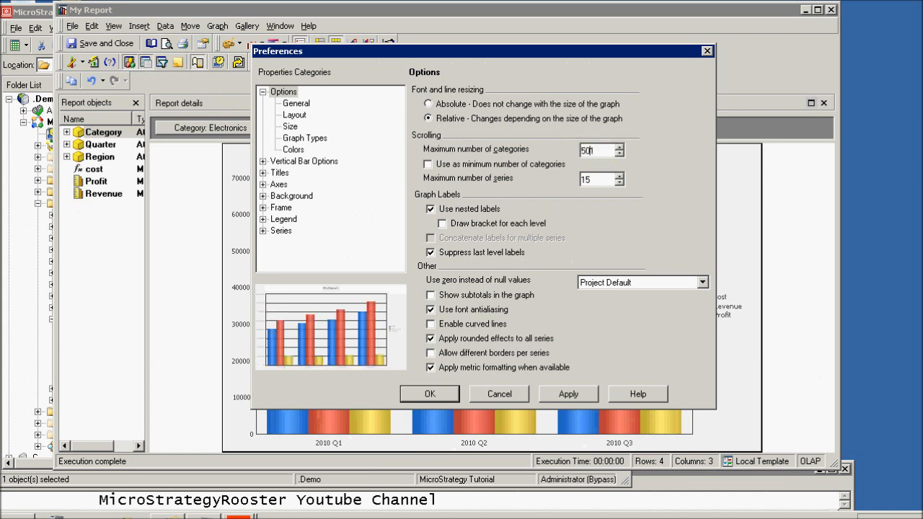
pyautogui.press('Return')
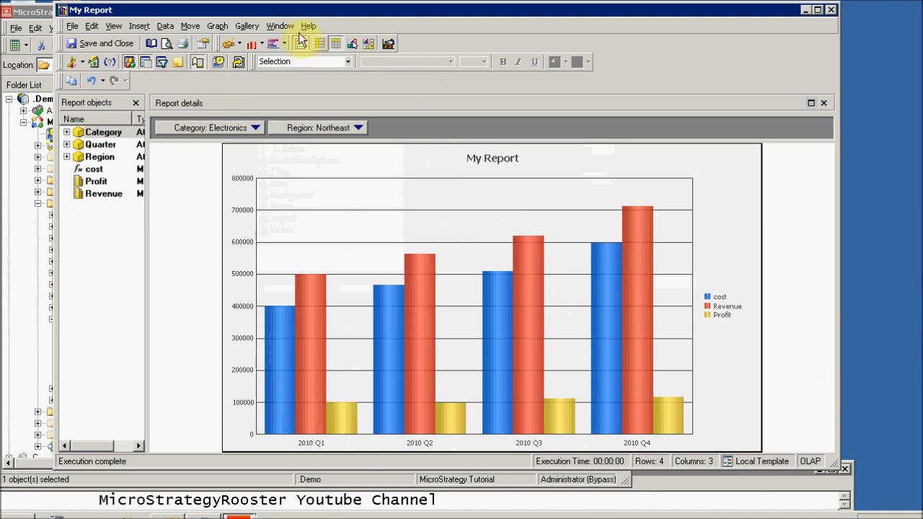
# Step: Reopen the general graph options, set the maximum number of categories to 100 and confirm
pyautogui.click(216, 26)
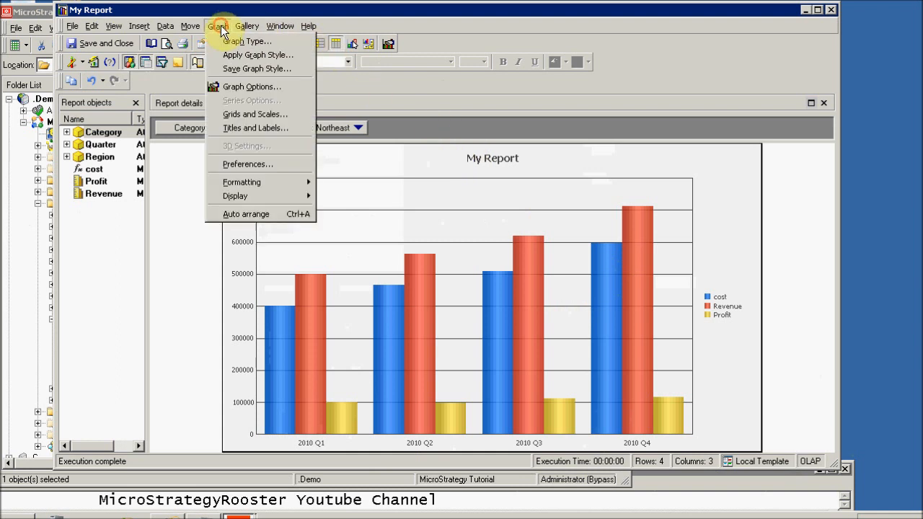
pyautogui.click(250, 86)
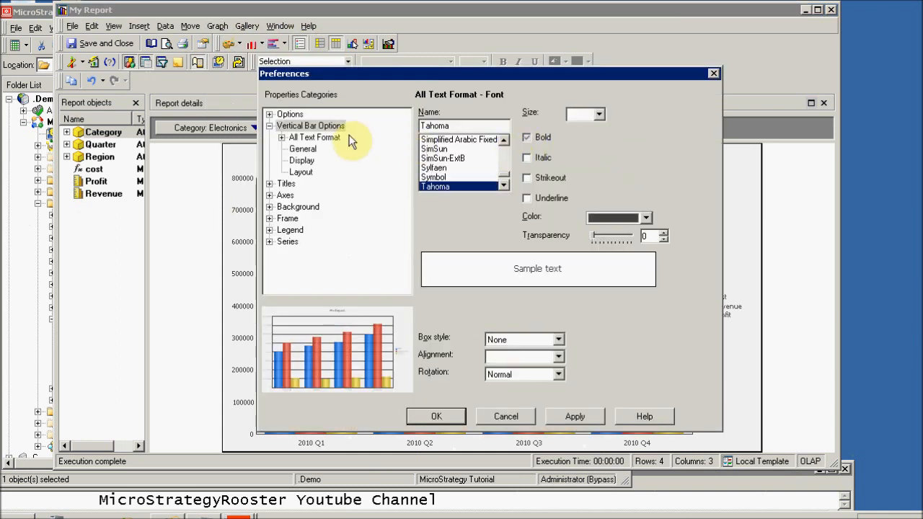
pyautogui.click(287, 113)
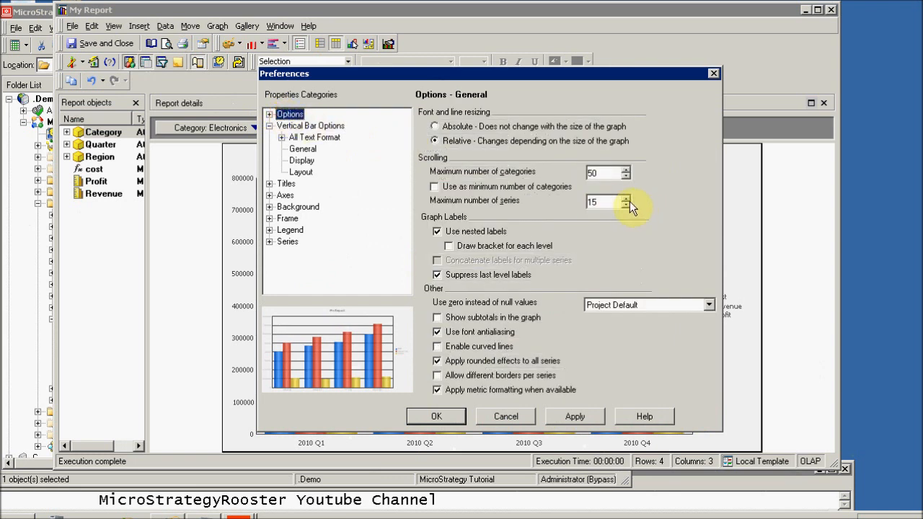
pyautogui.doubleClick(596, 173)
pyautogui.write('100')
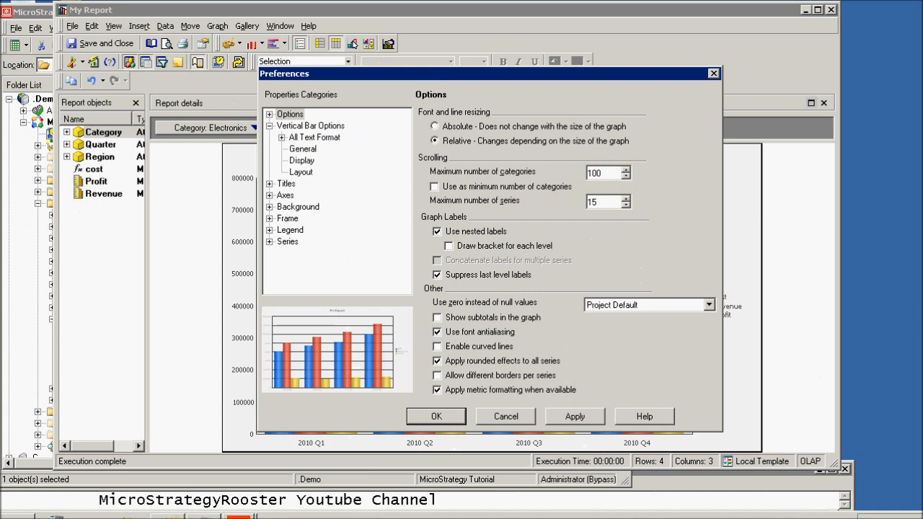
pyautogui.doubleClick(598, 201)
pyautogui.click(456, 415)
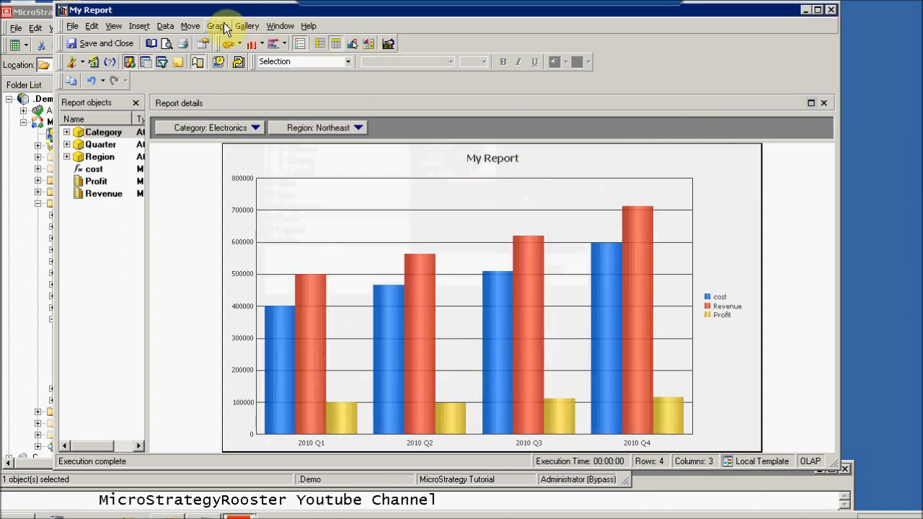
# Step: Change the report's Total subtotal to apply across the Quarter level instead of Category in the advanced subtotal options
pyautogui.click(165, 26)
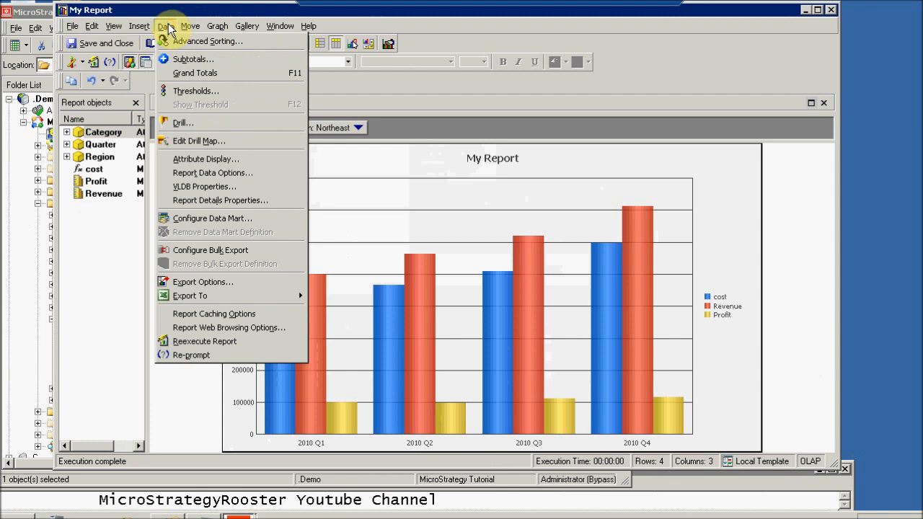
pyautogui.click(182, 62)
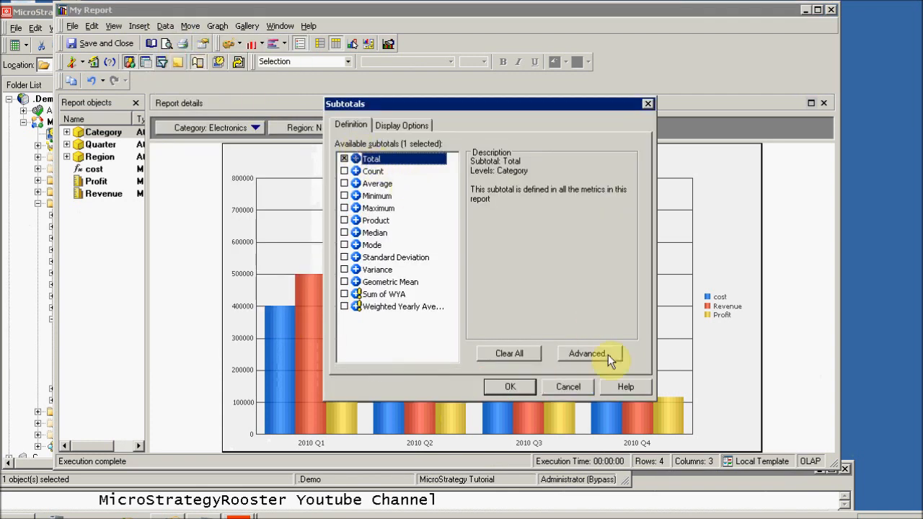
pyautogui.click(510, 387)
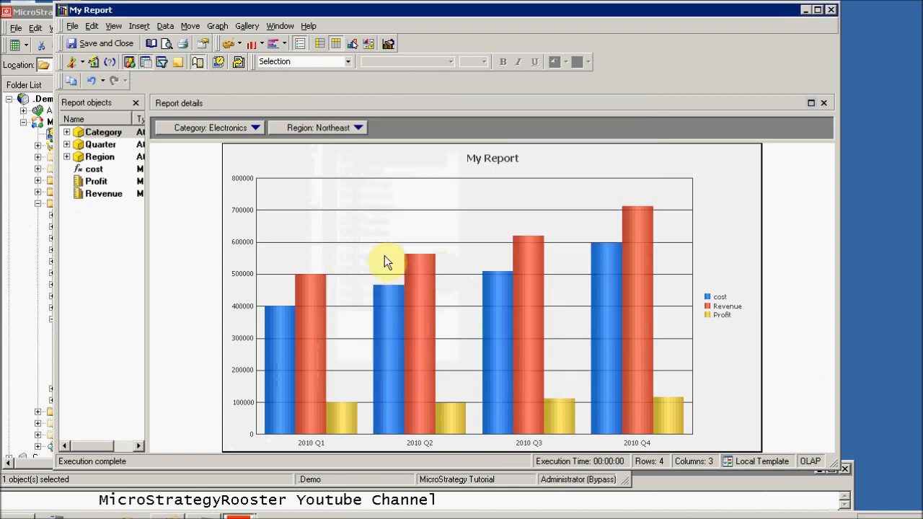
pyautogui.click(139, 26)
pyautogui.moveTo(165, 23)
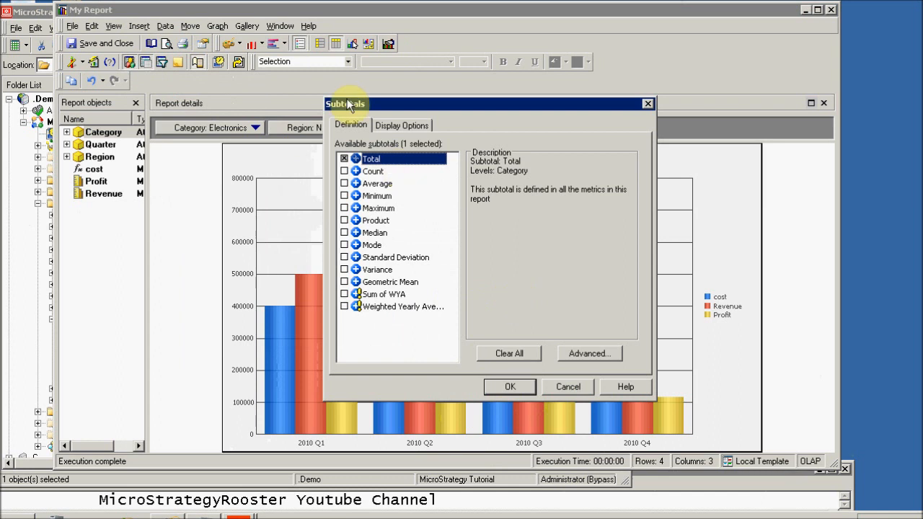
pyautogui.click(591, 351)
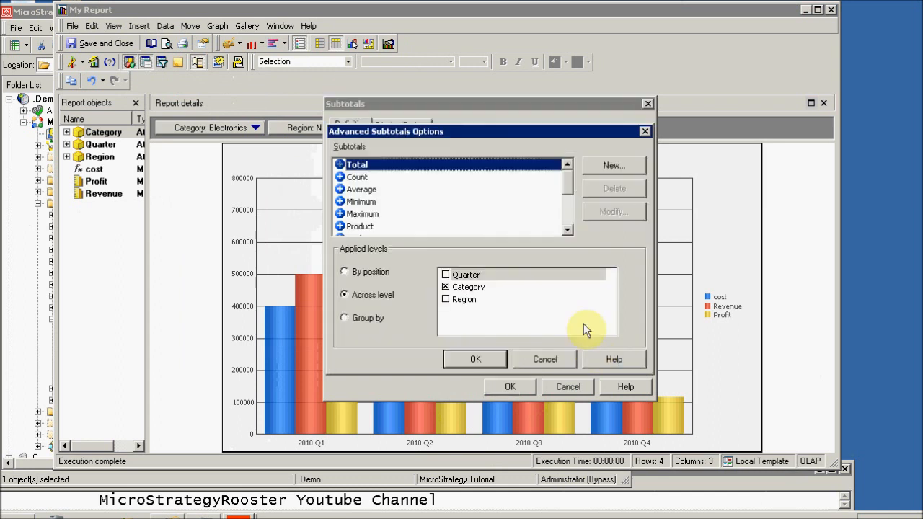
pyautogui.click(446, 287)
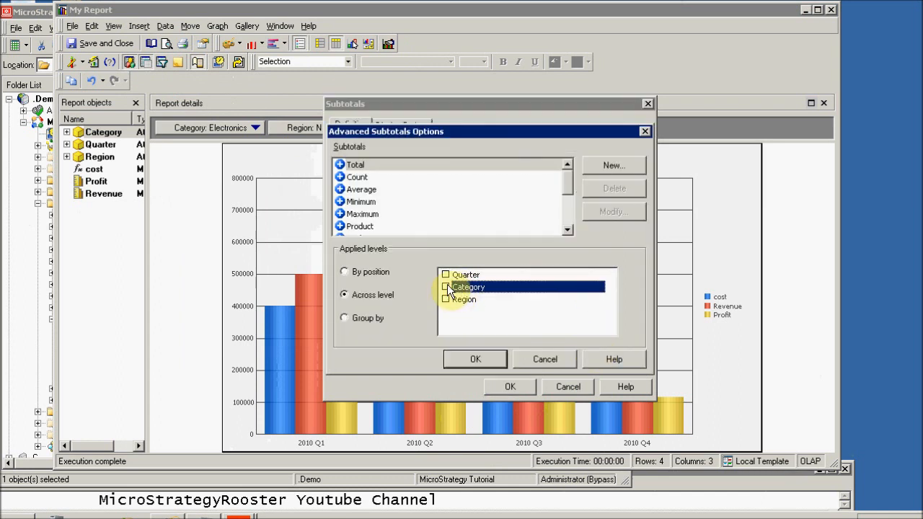
pyautogui.click(445, 275)
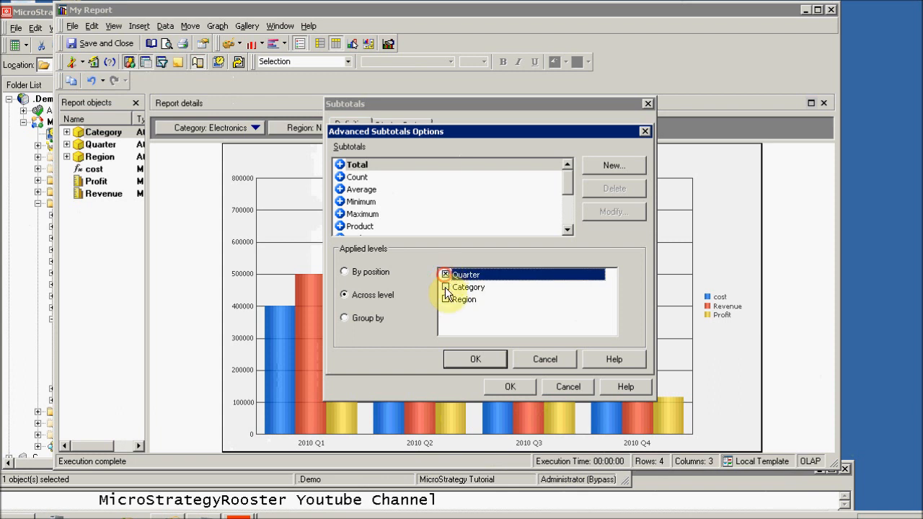
pyautogui.click(483, 358)
pyautogui.click(510, 387)
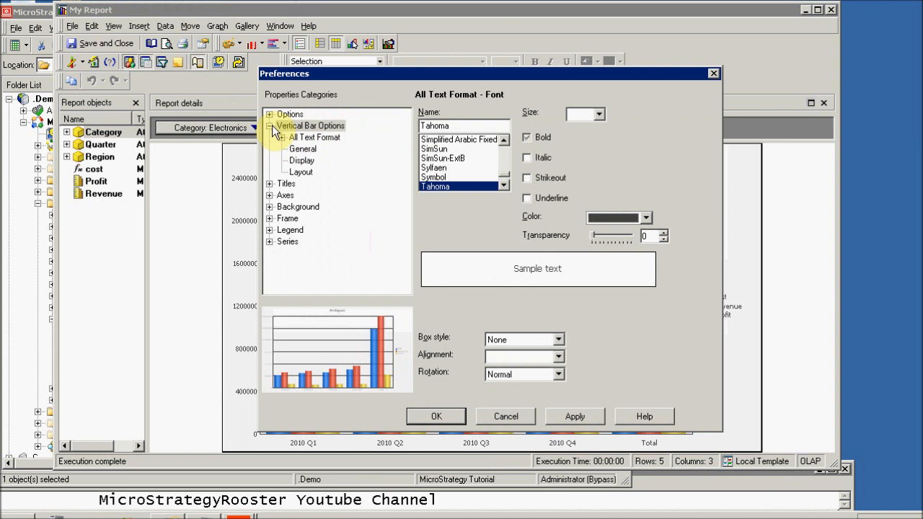
# Step: Set the font size for All Text Format to 10 in the Vertical Bar Options of the graph preferences
pyautogui.moveTo(295, 73); pyautogui.dragTo(327, 74)
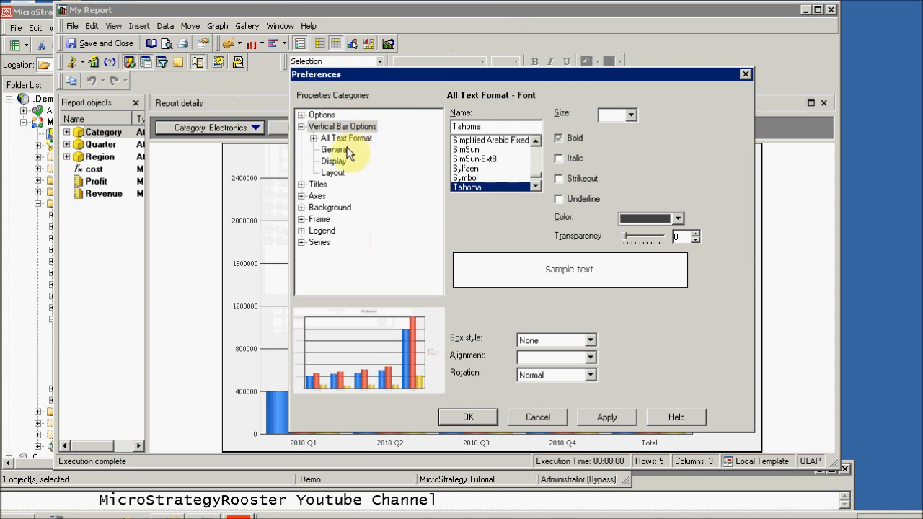
pyautogui.click(330, 138)
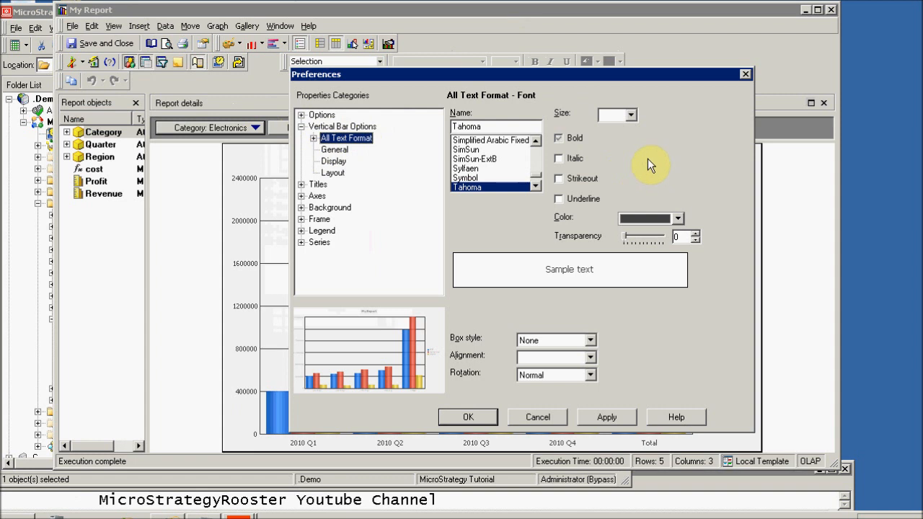
pyautogui.click(628, 116)
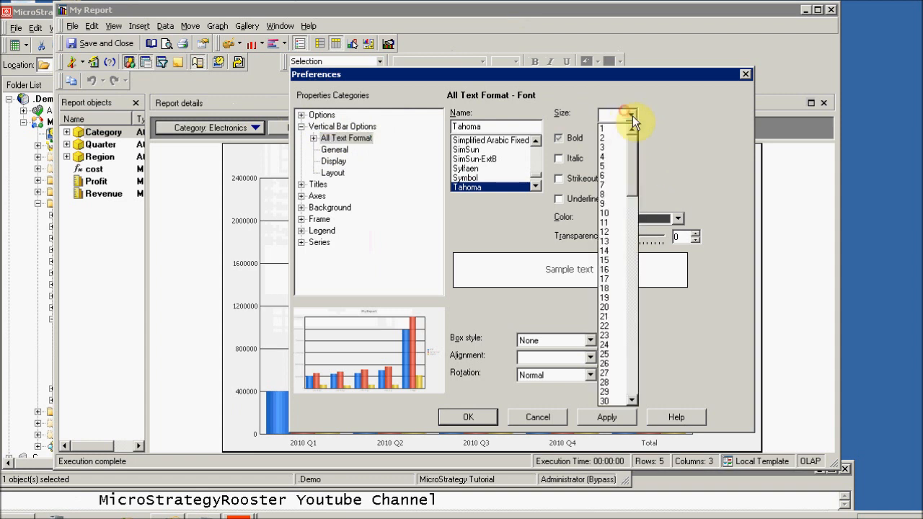
pyautogui.click(618, 215)
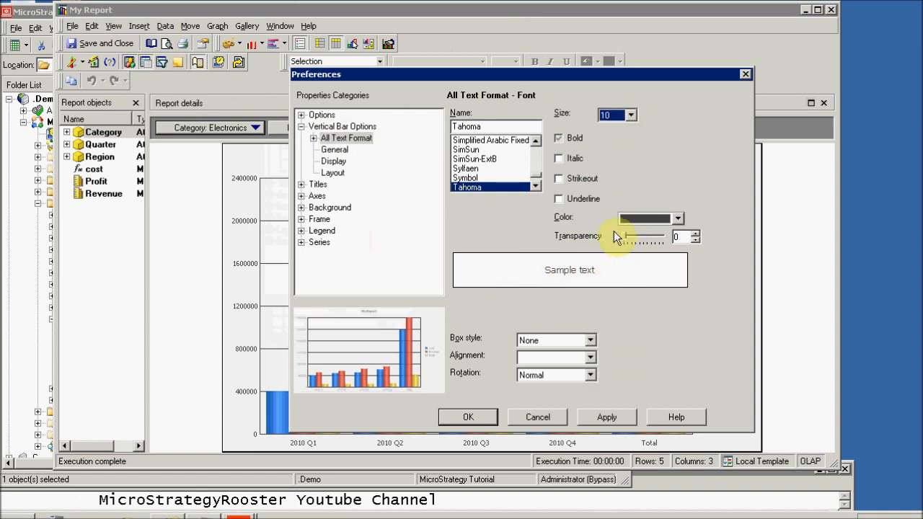
pyautogui.click(670, 218)
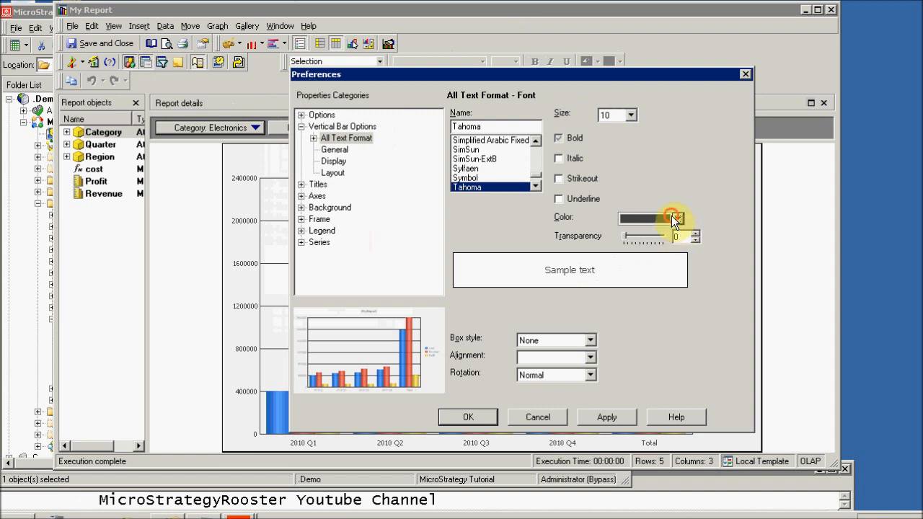
# Step: Review the general bar options and the font settings for all text, the title and all axes in the graph preferences
pyautogui.click(314, 140)
pyautogui.click(314, 138)
pyautogui.click(340, 149)
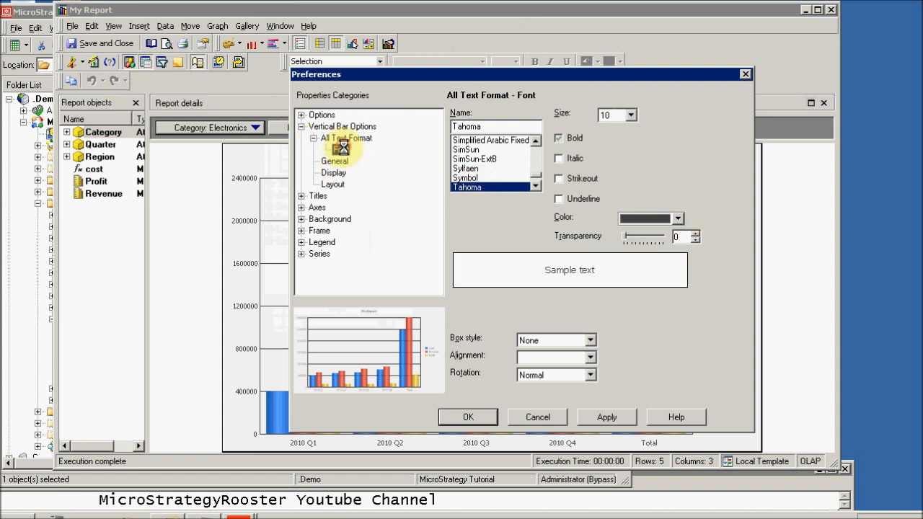
pyautogui.click(334, 161)
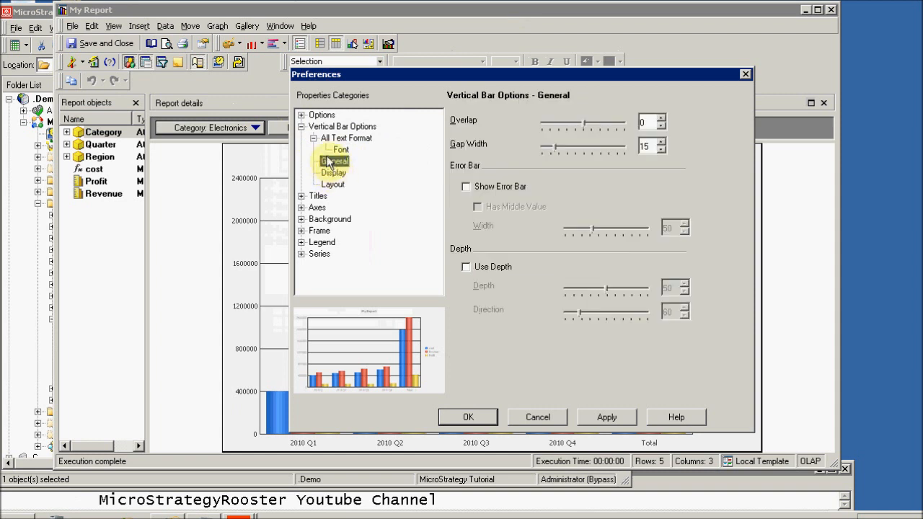
pyautogui.click(313, 138)
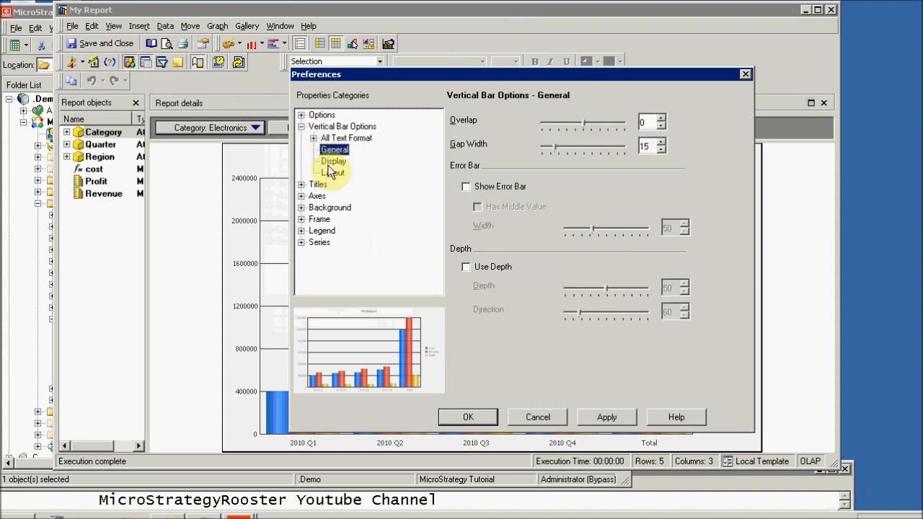
pyautogui.click(300, 184)
pyautogui.click(317, 185)
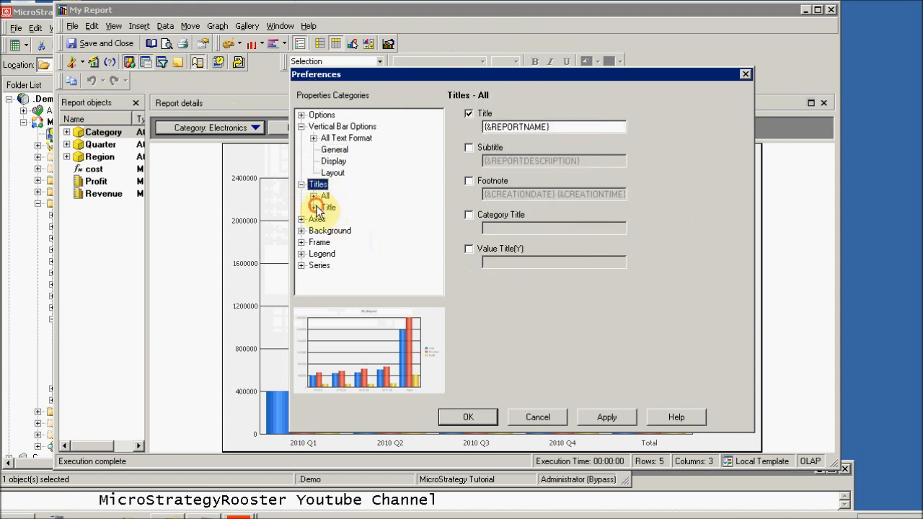
pyautogui.click(313, 208)
pyautogui.click(339, 219)
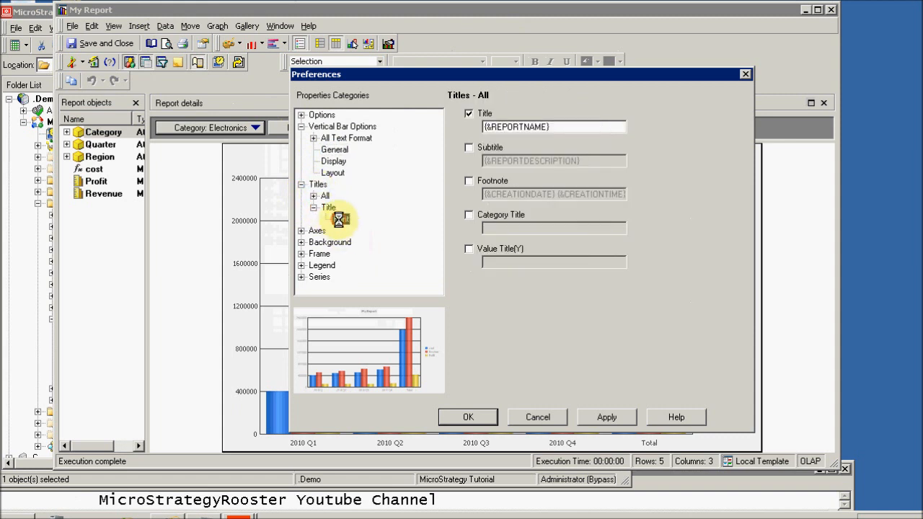
pyautogui.click(301, 231)
pyautogui.click(313, 243)
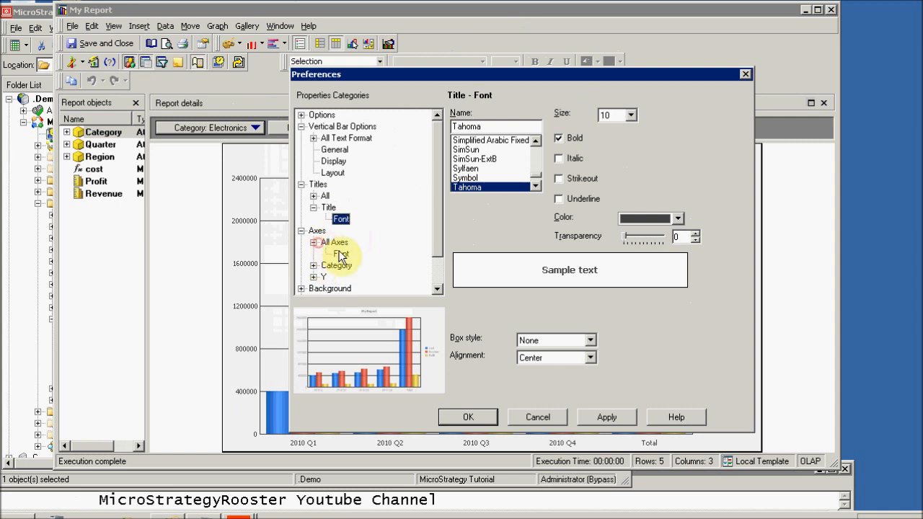
pyautogui.click(341, 254)
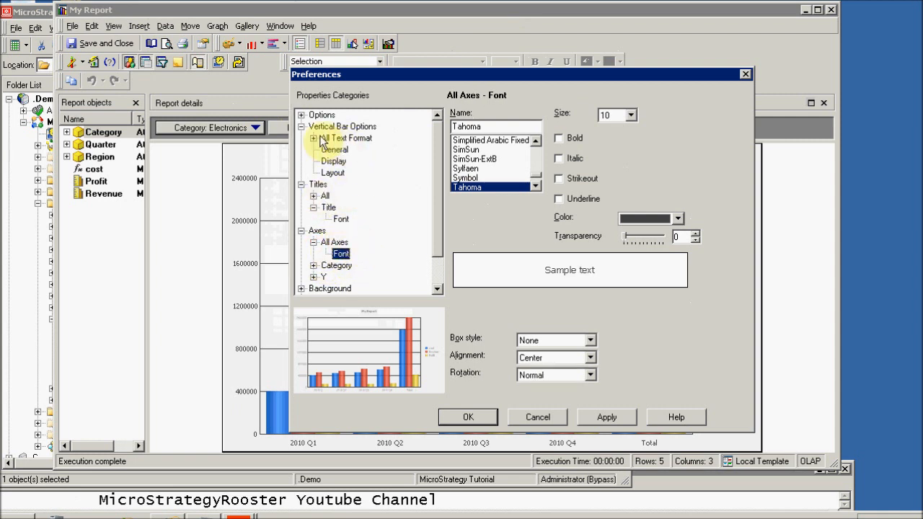
pyautogui.click(300, 231)
pyautogui.click(300, 184)
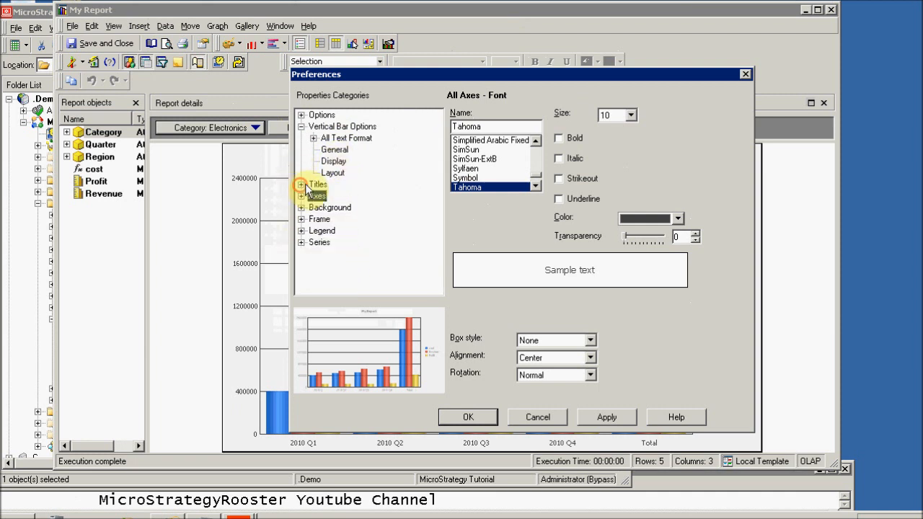
# Step: Examine the General and Display settings of the Vertical Bar Options, including the available color modes
pyautogui.click(334, 149)
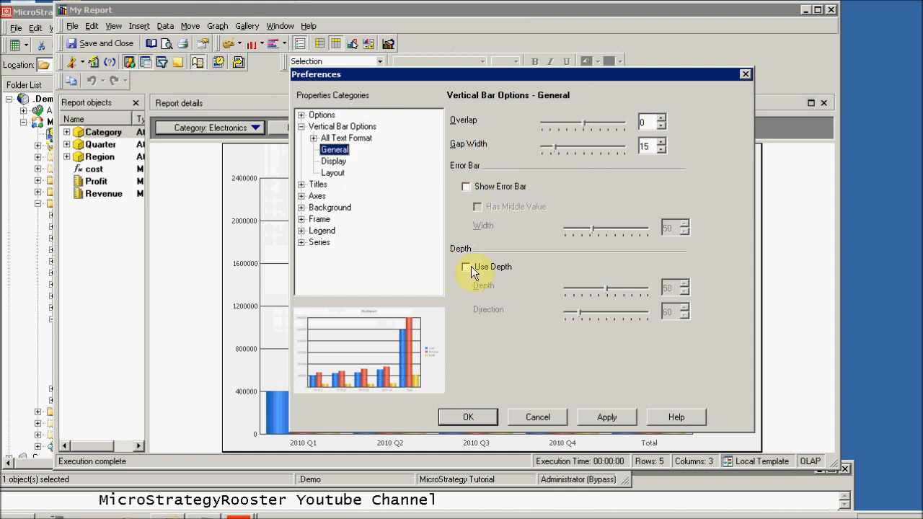
pyautogui.click(336, 161)
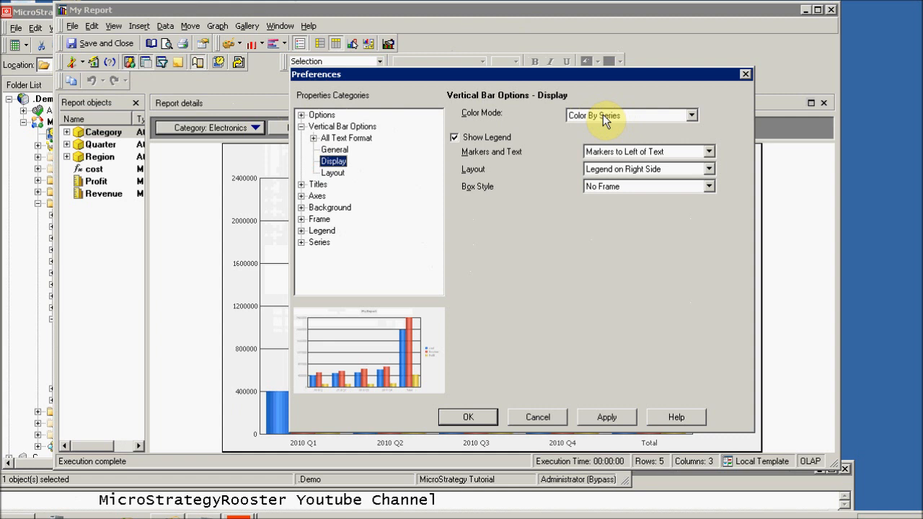
pyautogui.click(694, 115)
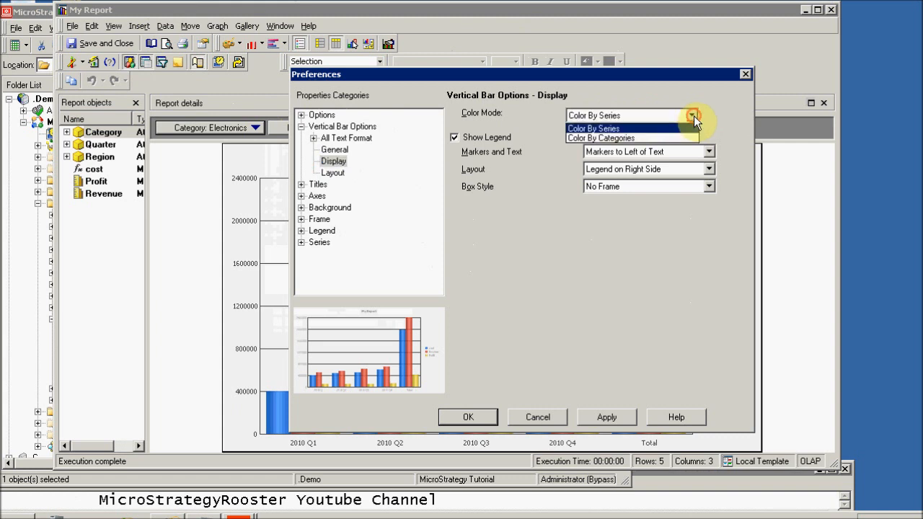
pyautogui.click(694, 115)
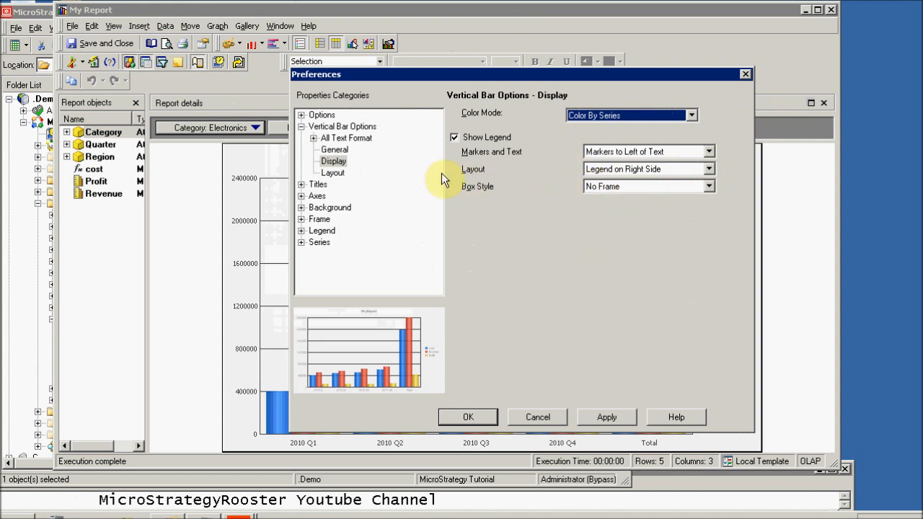
# Step: Enable Dual Axis in the vertical bar layout to examine the Dual Y Options, and disable it again
pyautogui.click(331, 173)
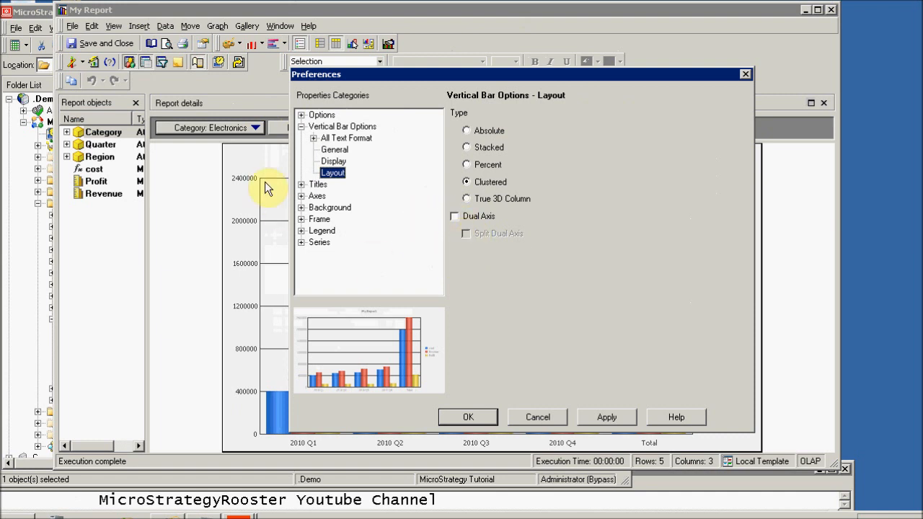
pyautogui.click(456, 217)
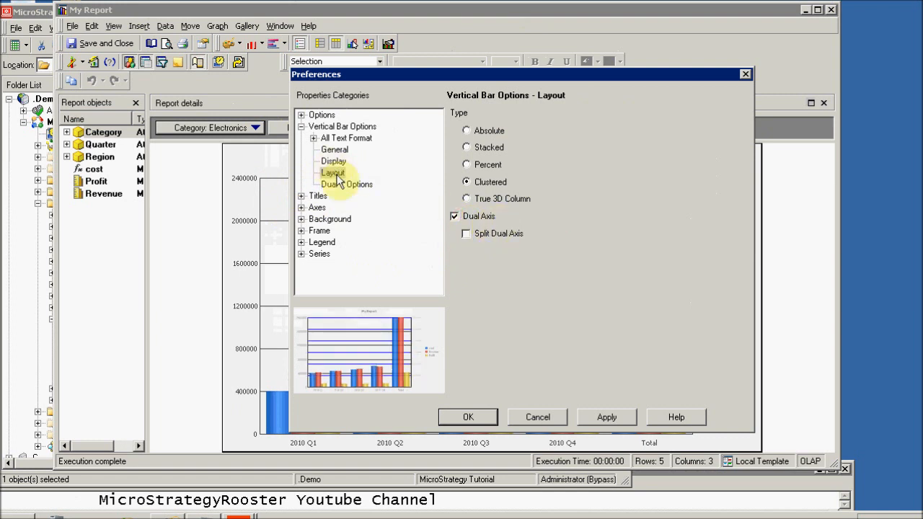
pyautogui.click(346, 184)
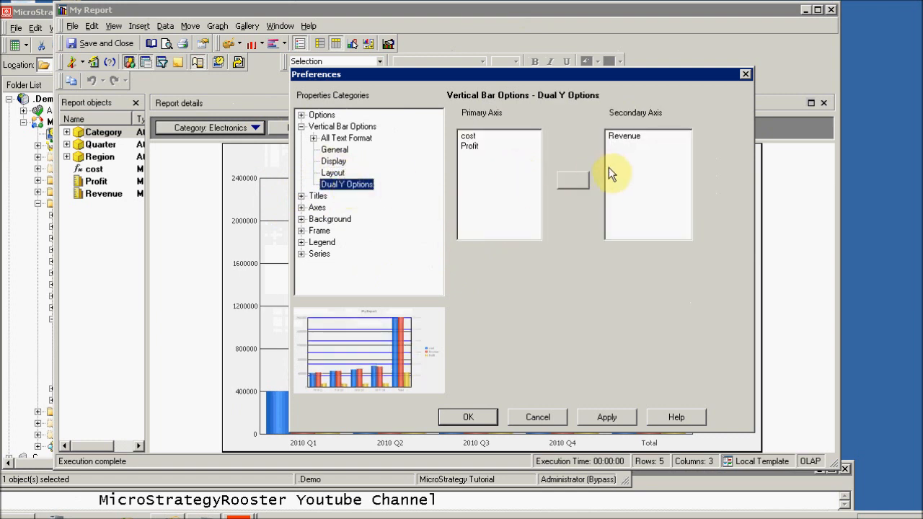
pyautogui.click(333, 173)
pyautogui.click(454, 216)
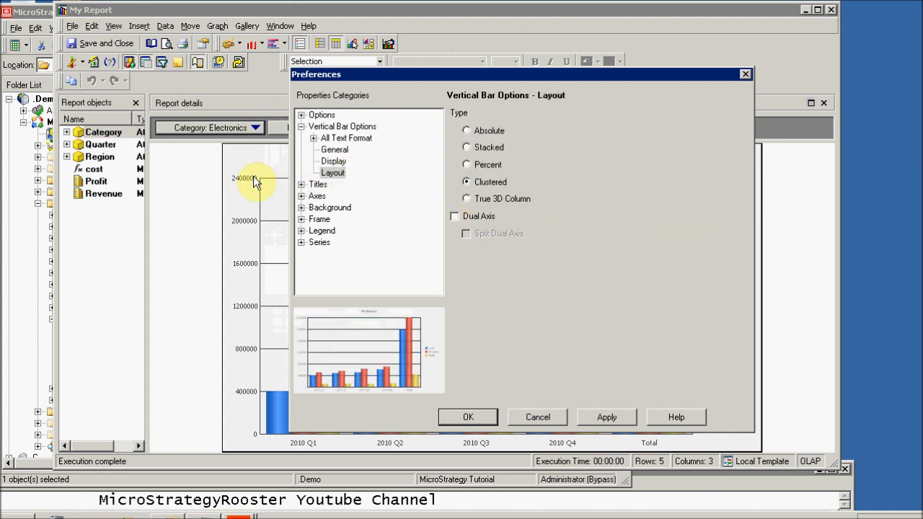
# Step: Replace the graph's title text with "my graph" in the Titles preferences
pyautogui.click(301, 185)
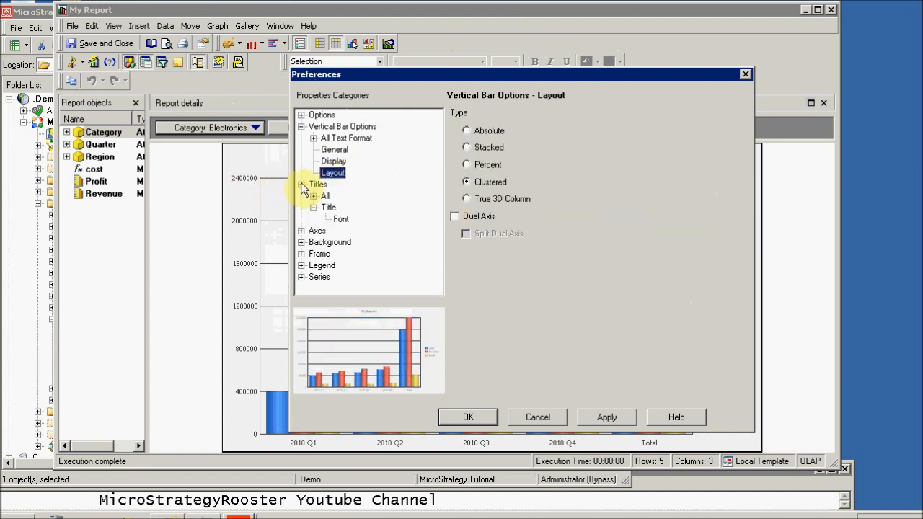
pyautogui.click(317, 185)
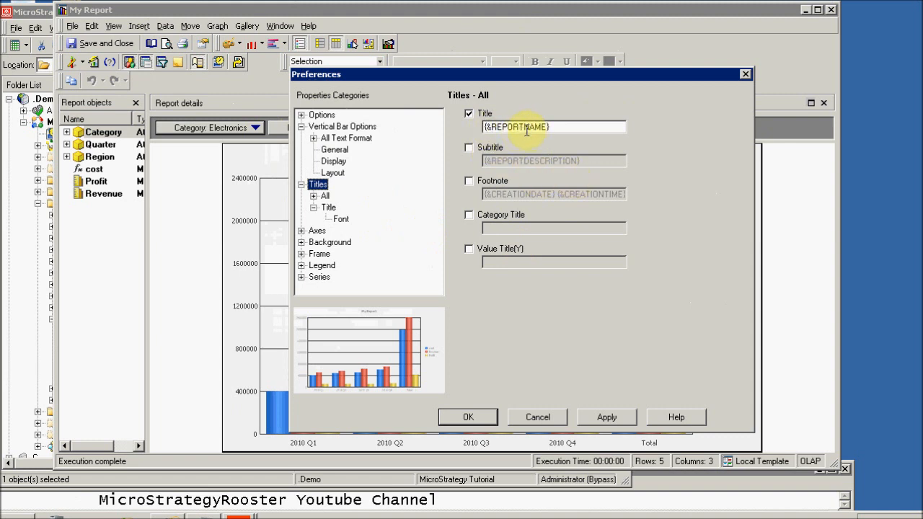
pyautogui.doubleClick(567, 127)
pyautogui.write('m')
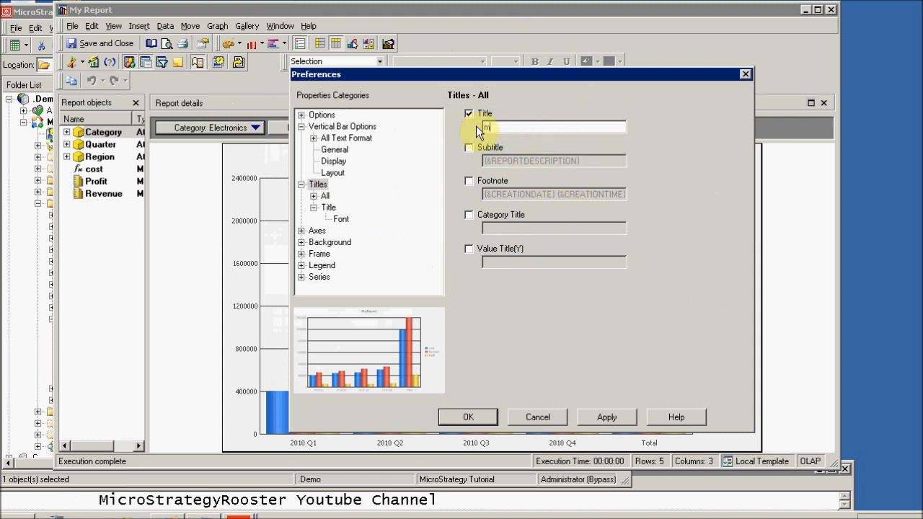
pyautogui.write('y graph')
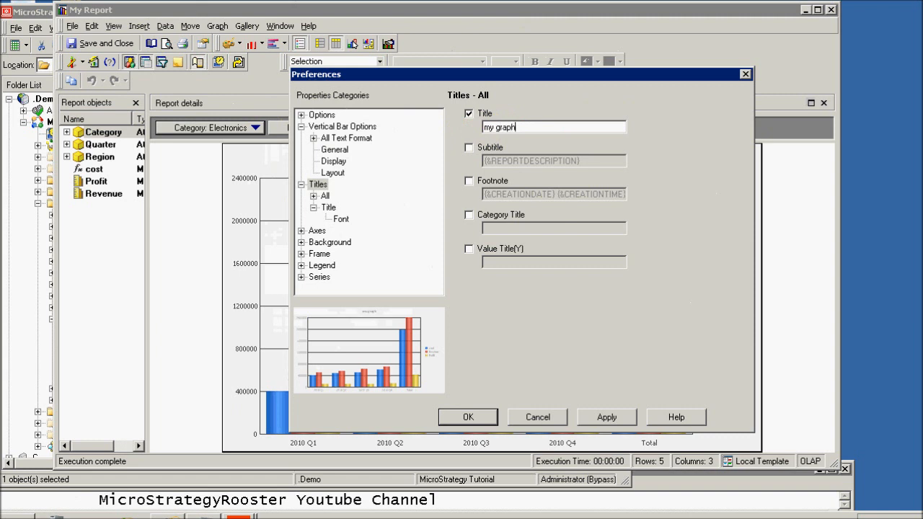
# Step: Examine the Axes preferences, including the category axis's grids and scales and its axis line formatting
pyautogui.click(314, 232)
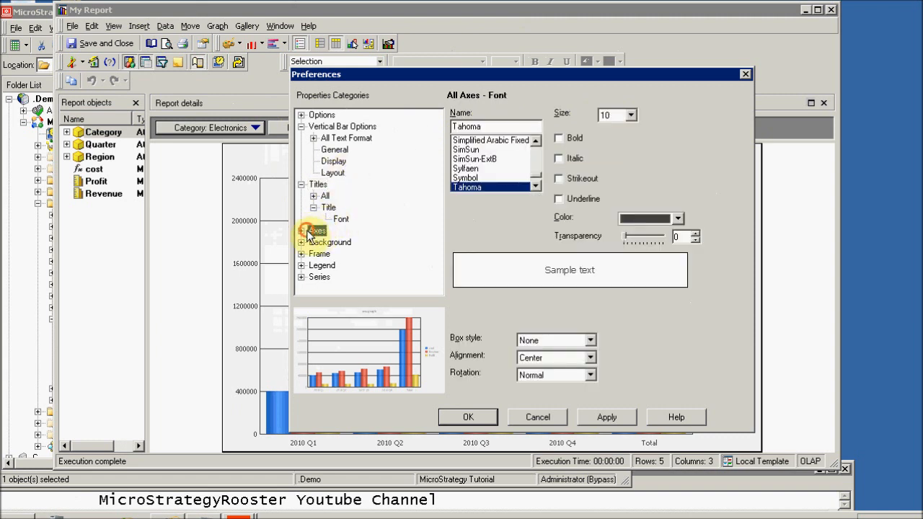
pyautogui.click(302, 231)
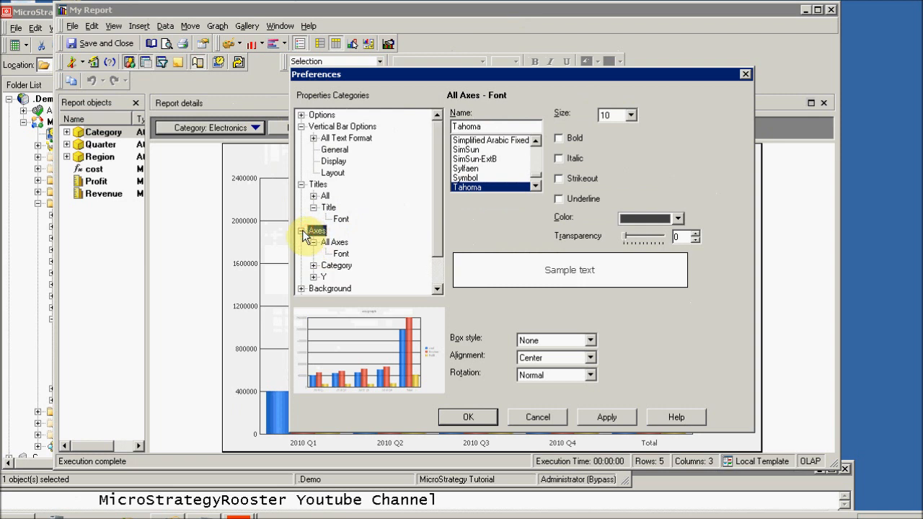
pyautogui.click(313, 277)
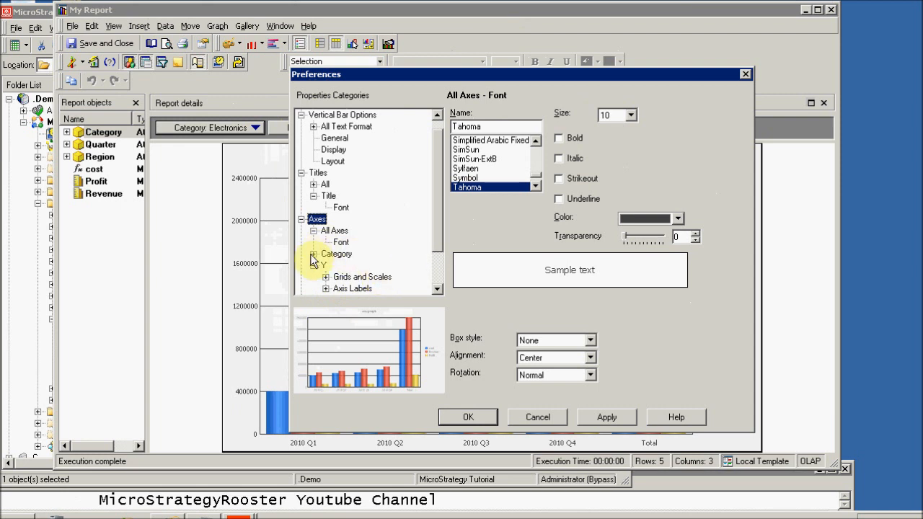
pyautogui.click(313, 254)
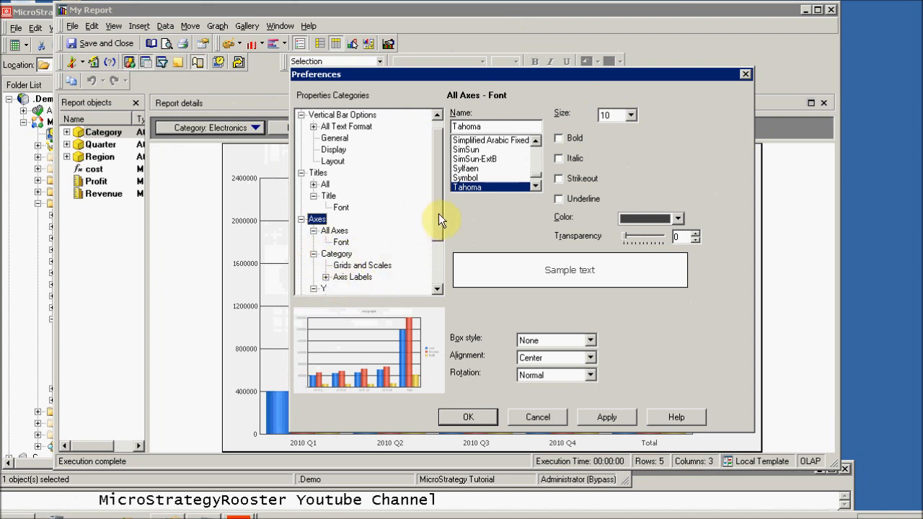
pyautogui.moveTo(439, 214); pyautogui.dragTo(440, 254)
pyautogui.click(362, 196)
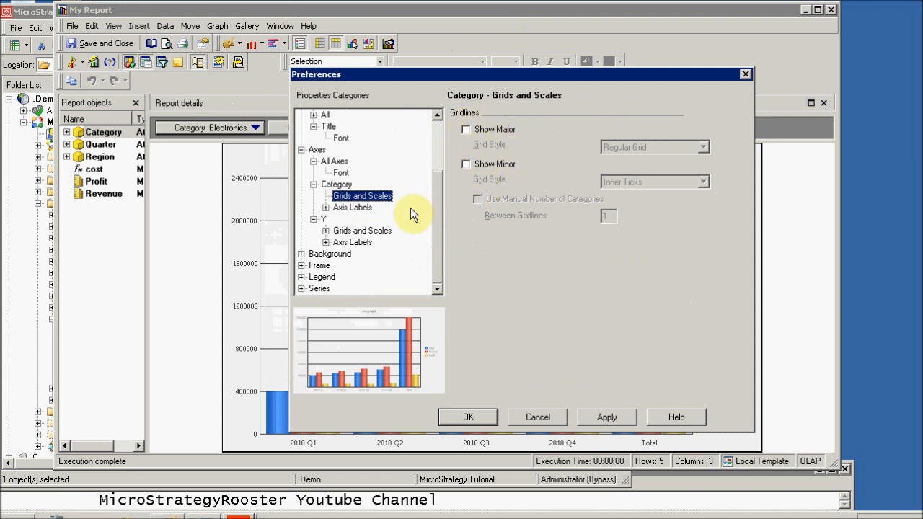
pyautogui.click(326, 208)
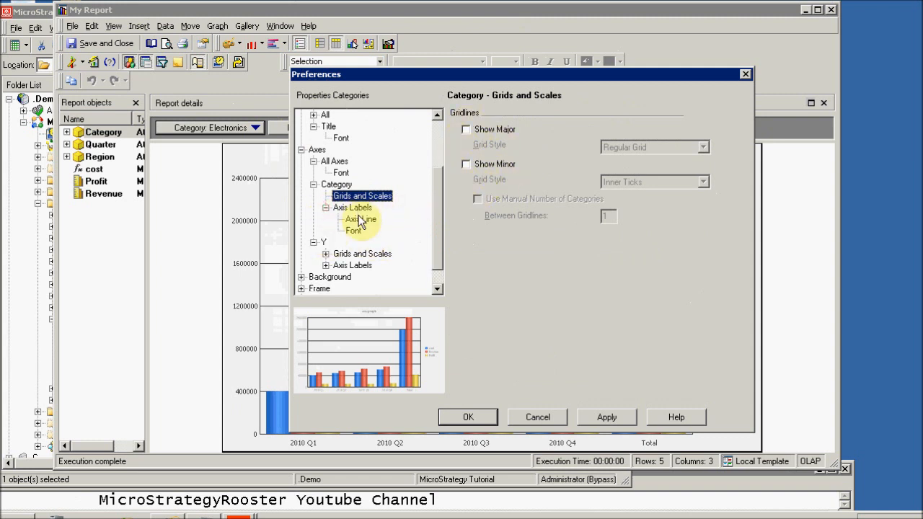
pyautogui.click(360, 220)
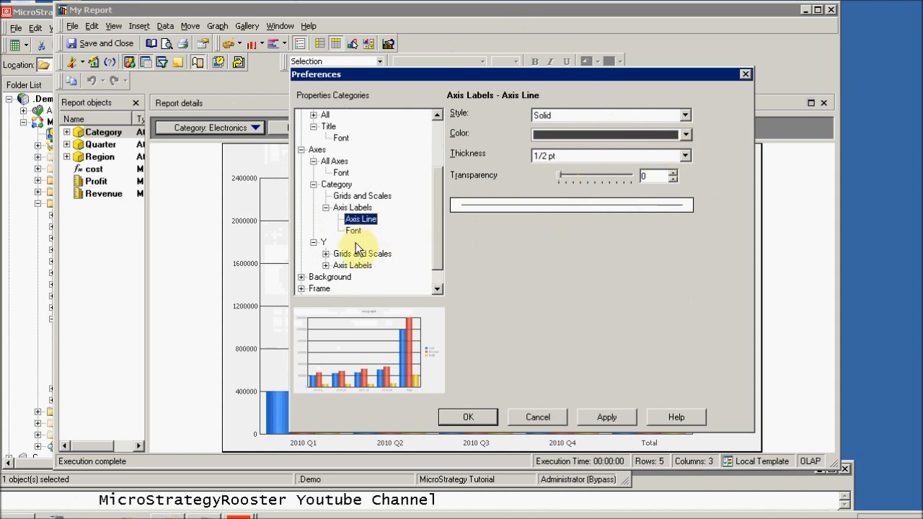
pyautogui.doubleClick(437, 289)
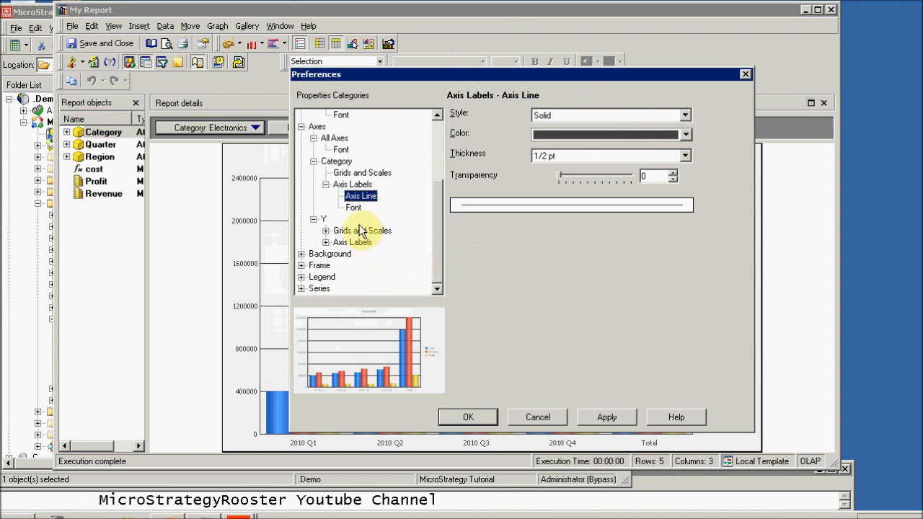
# Step: Set the graph background's fill transparency to 100 and check the background border settings
pyautogui.click(302, 254)
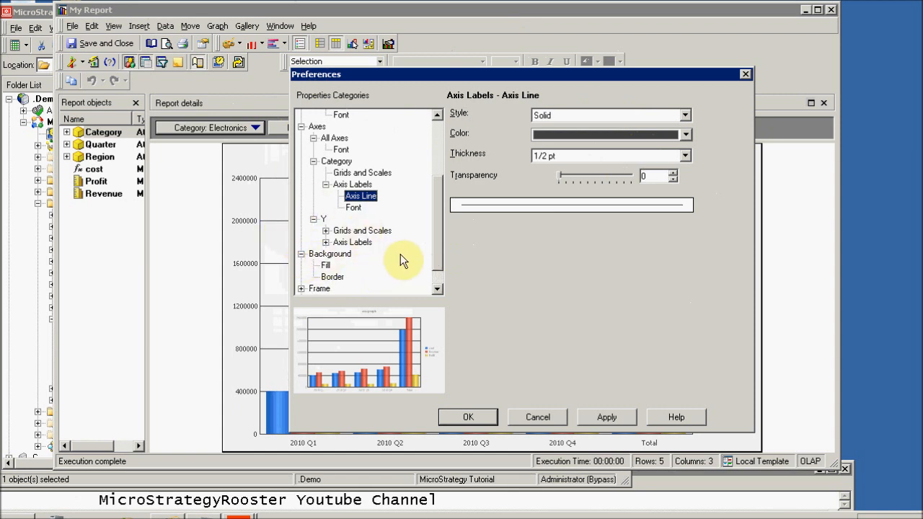
pyautogui.scroll(-1, 441, 246)
pyautogui.click(325, 242)
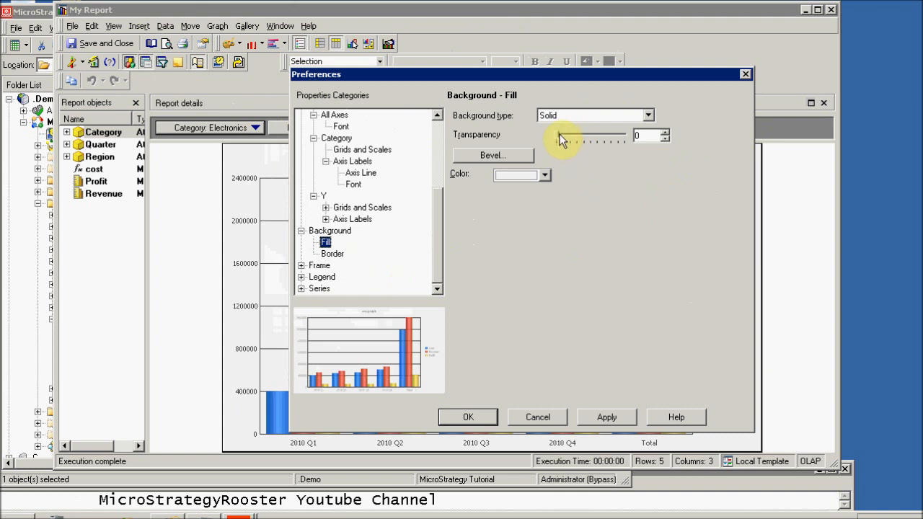
pyautogui.moveTo(559, 134); pyautogui.dragTo(636, 135)
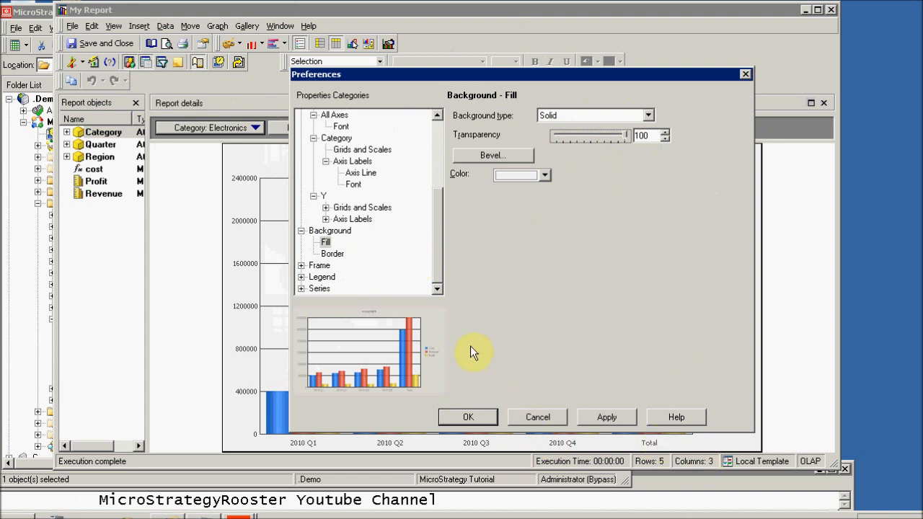
pyautogui.click(331, 254)
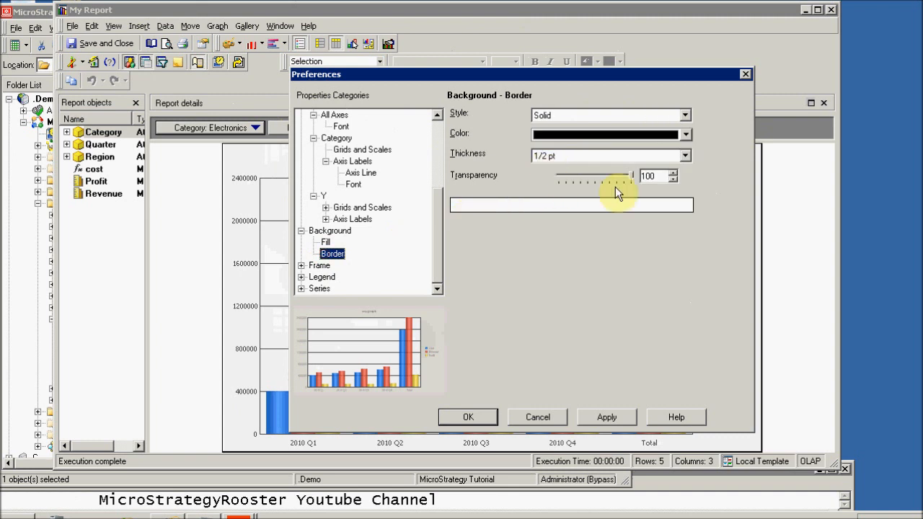
# Step: Set the fill transparency of the graph's frame to 100
pyautogui.click(301, 265)
pyautogui.scroll(-1, 436, 256)
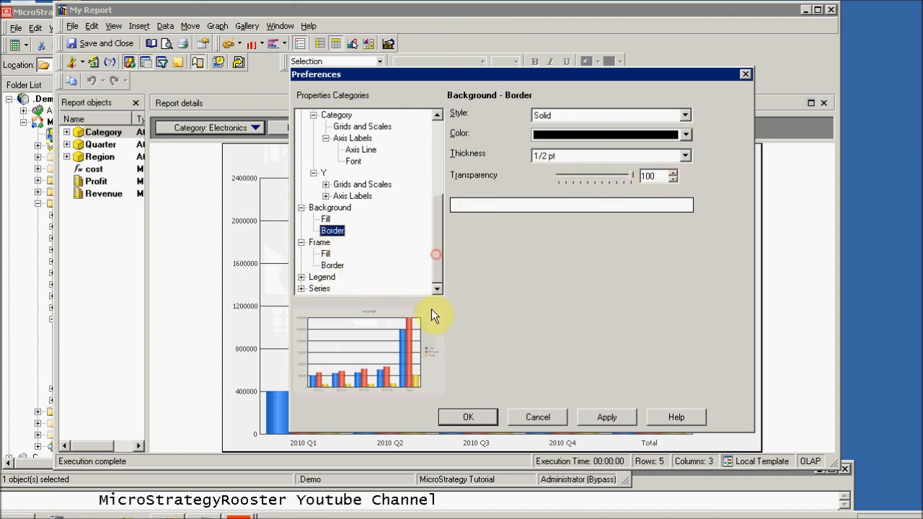
pyautogui.click(326, 255)
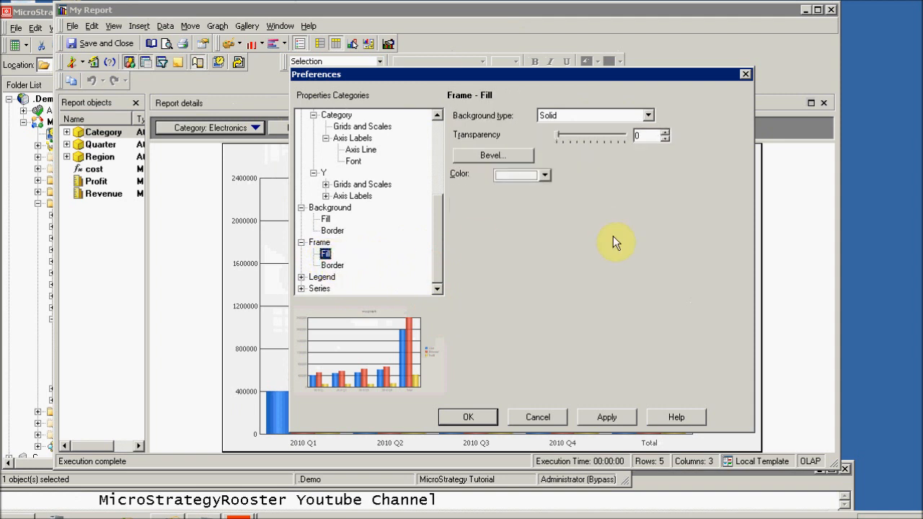
pyautogui.moveTo(558, 134); pyautogui.dragTo(659, 140)
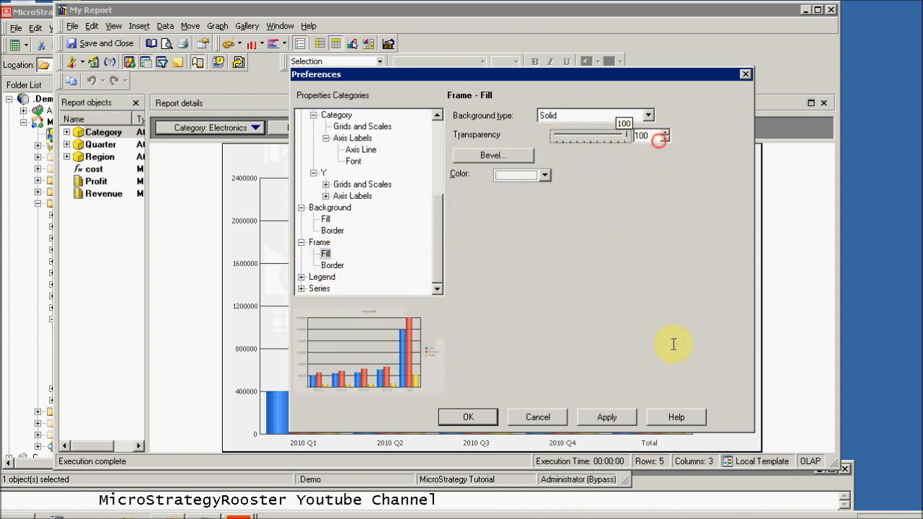
# Step: Apply the frame's fill change and check the frame border and the legend's fill, border and text font settings
pyautogui.click(590, 422)
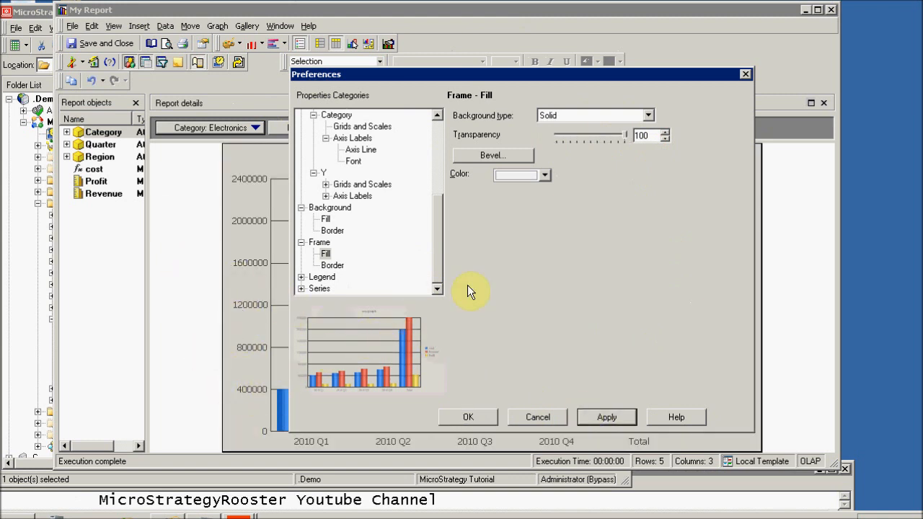
pyautogui.click(332, 265)
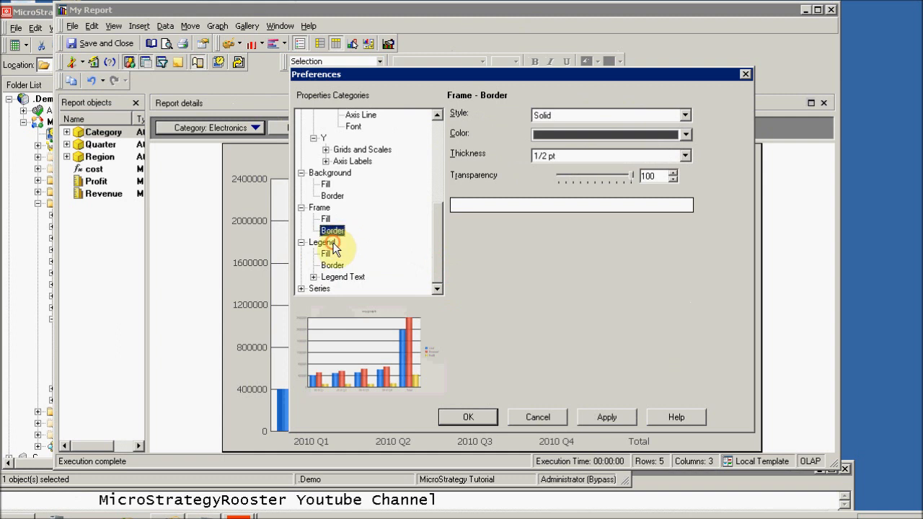
pyautogui.click(326, 253)
pyautogui.click(333, 266)
pyautogui.click(338, 277)
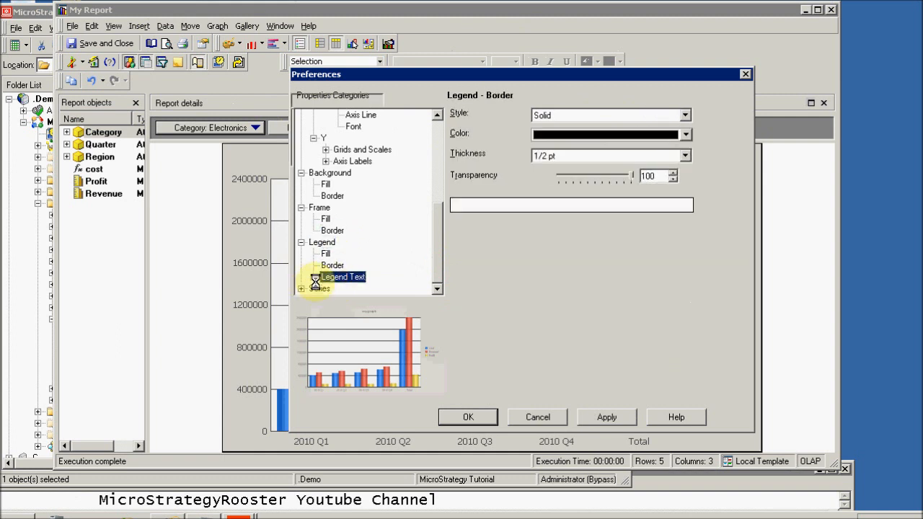
pyautogui.click(313, 277)
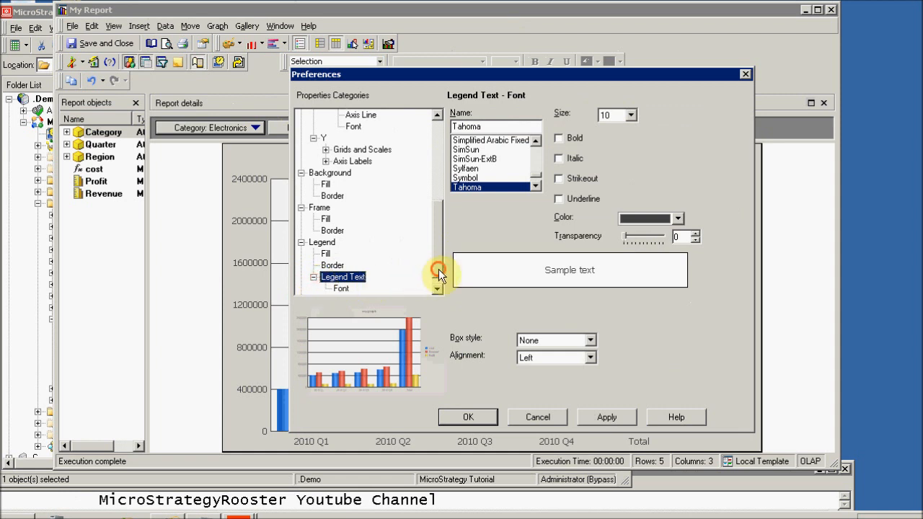
# Step: Examine the Series preferences for labels and values and the background types available for the cost series' fill
pyautogui.moveTo(438, 269); pyautogui.dragTo(441, 298)
pyautogui.click(301, 288)
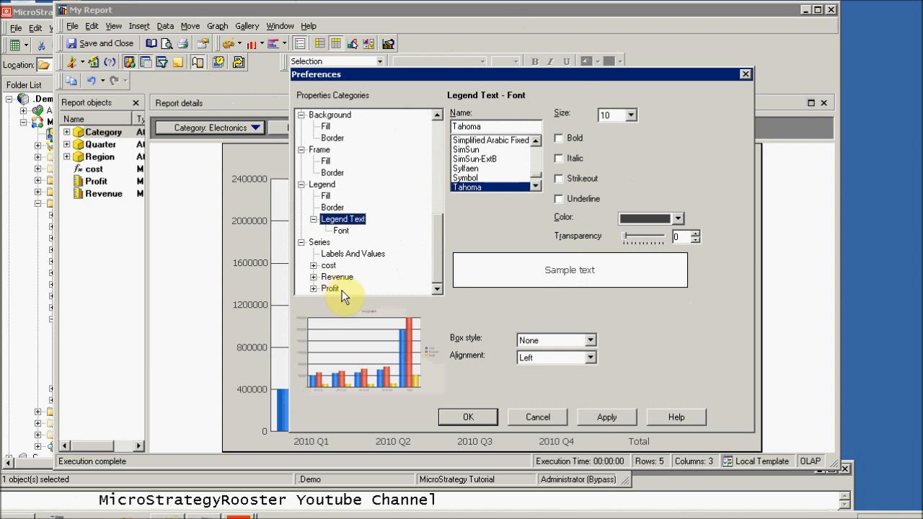
pyautogui.click(349, 254)
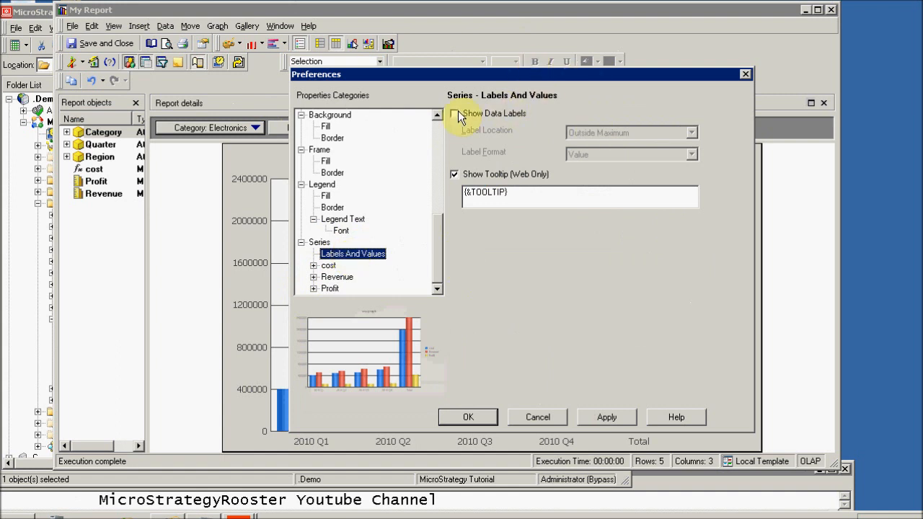
pyautogui.click(313, 265)
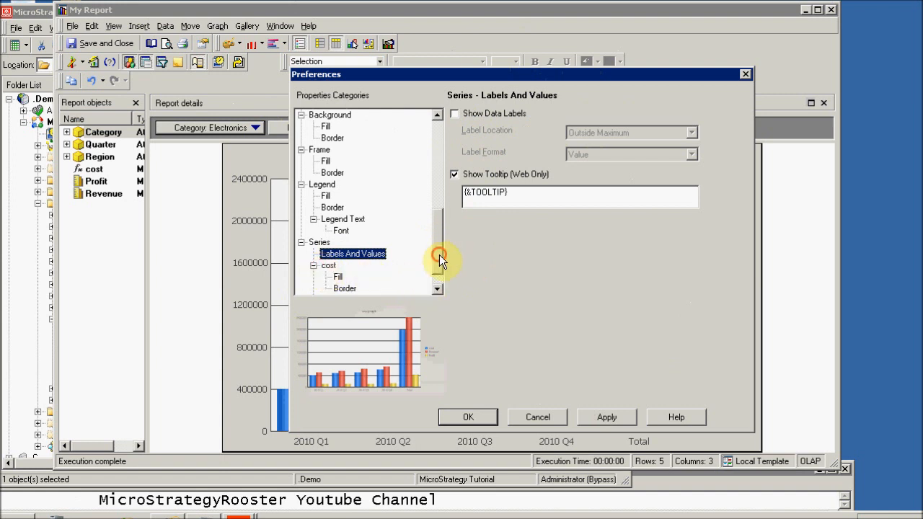
pyautogui.moveTo(439, 261); pyautogui.dragTo(439, 291)
pyautogui.click(339, 255)
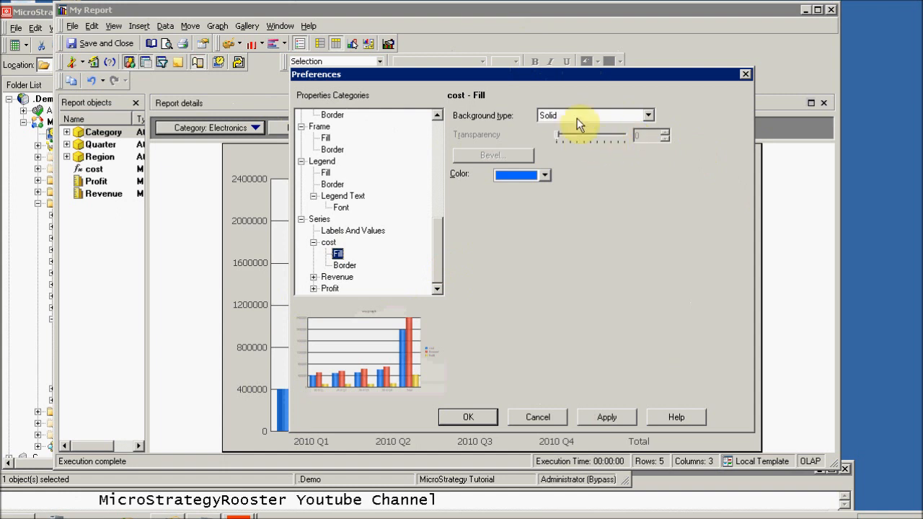
pyautogui.click(649, 114)
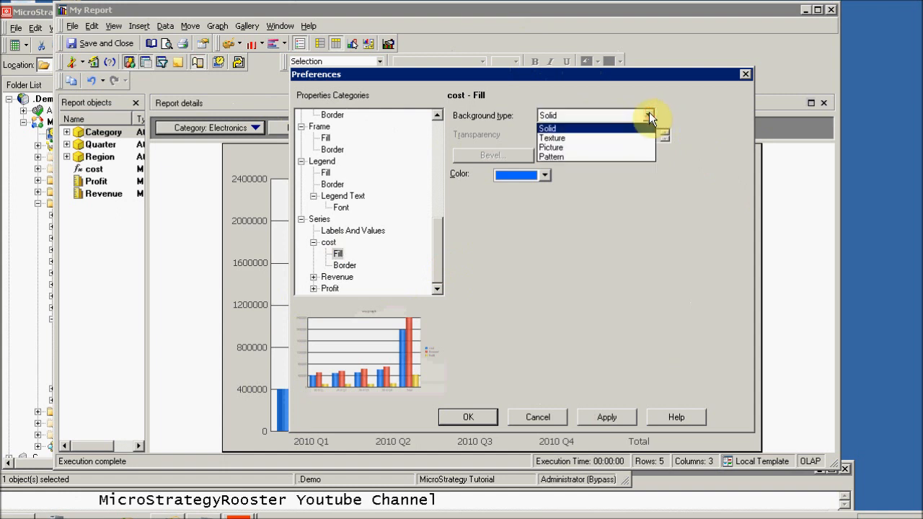
pyautogui.click(649, 115)
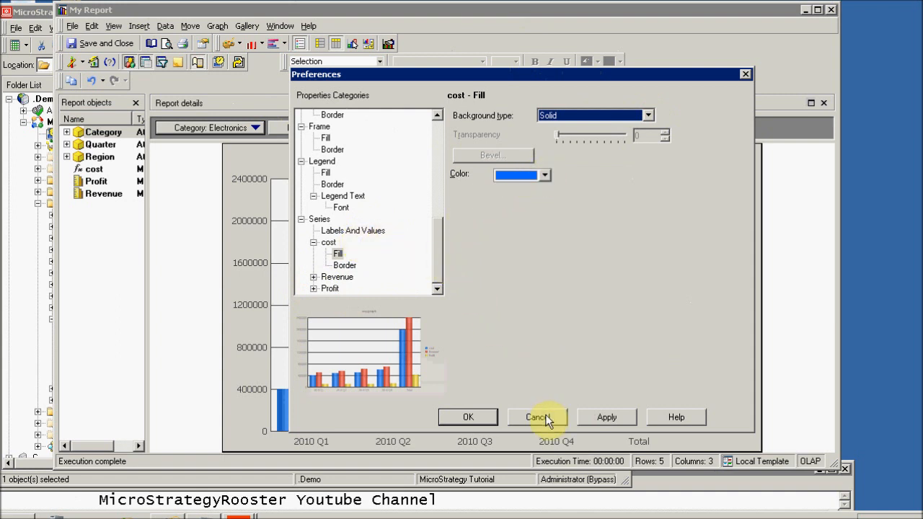
# Step: Review the Revenue series' border settings and the general display settings of the Revenue and cost series
pyautogui.click(313, 276)
pyautogui.click(344, 290)
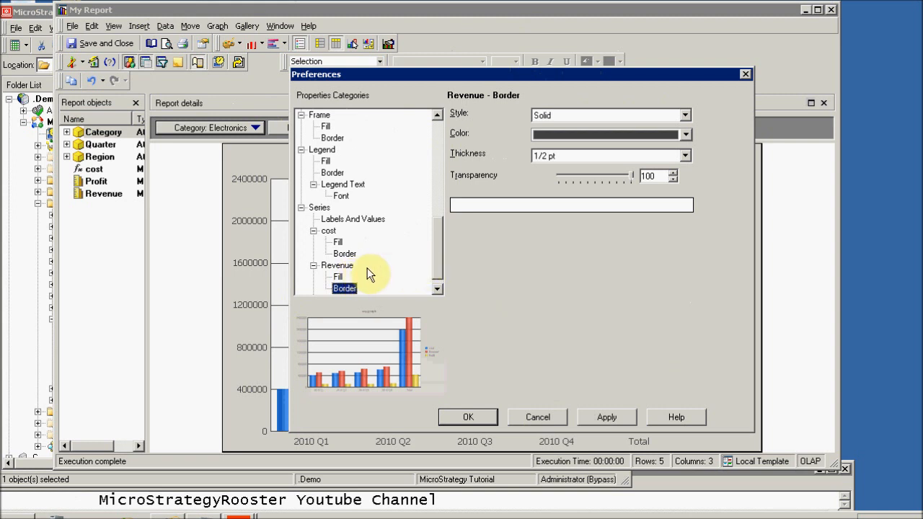
pyautogui.click(343, 266)
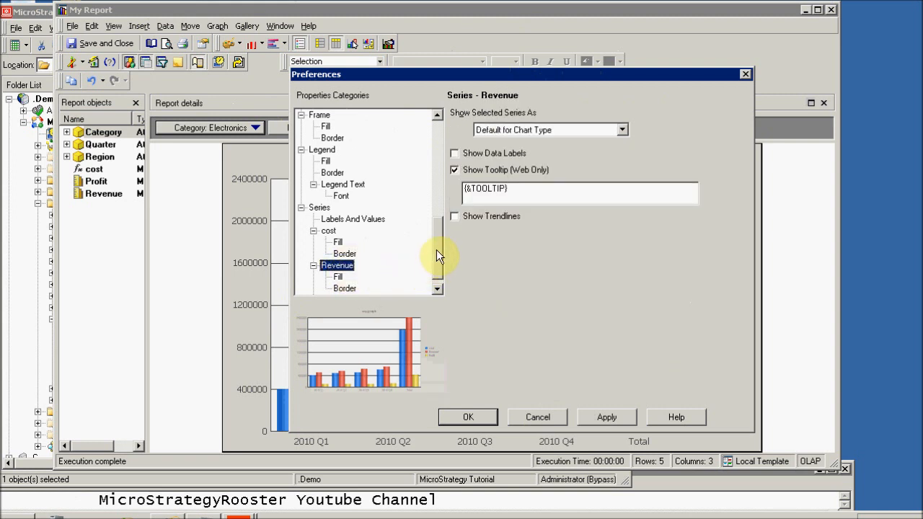
pyautogui.click(328, 231)
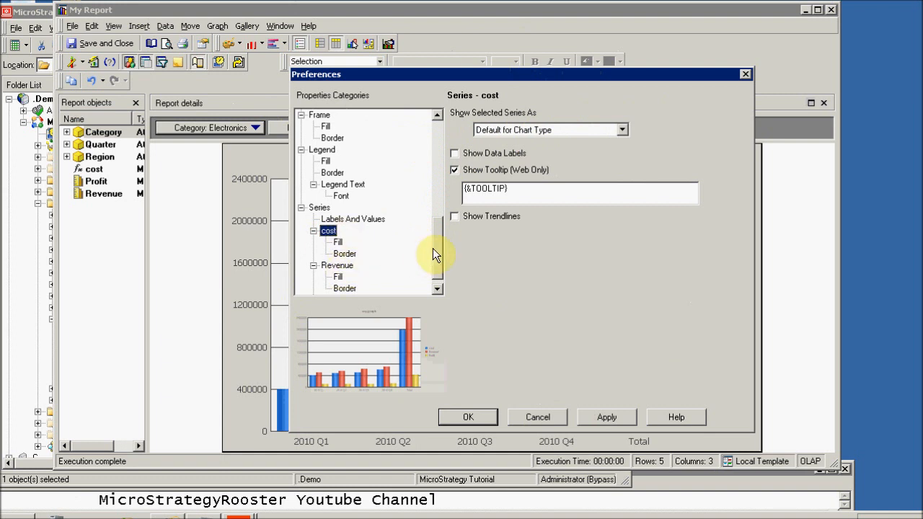
# Step: Show the Profit series as a Line and apply the change to the graph
pyautogui.scroll(-1, 435, 251)
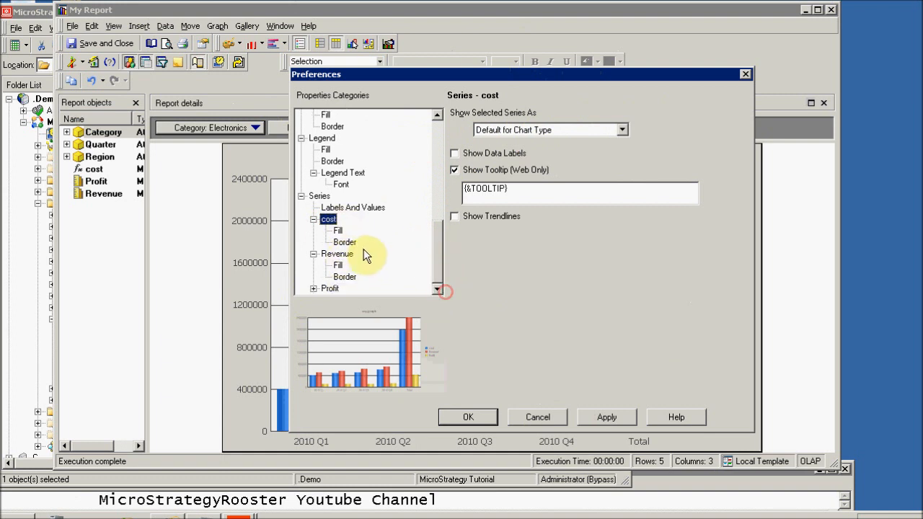
pyautogui.click(330, 288)
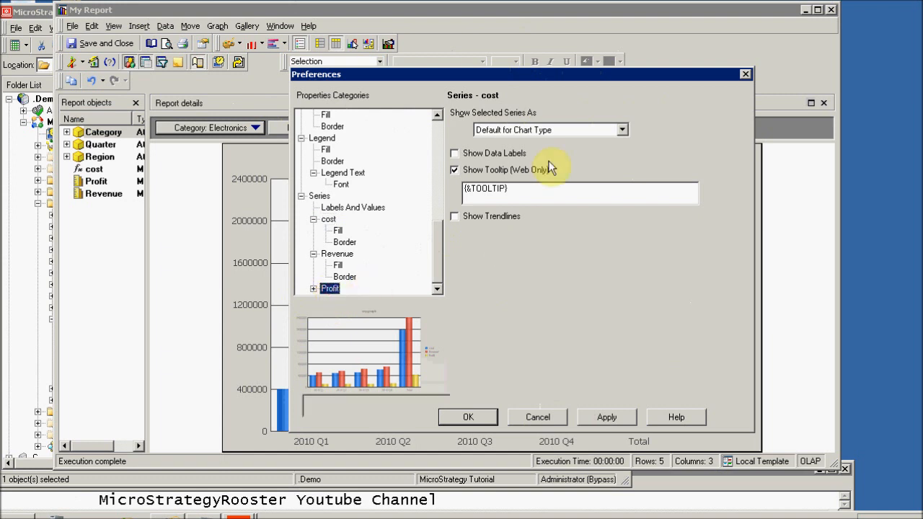
pyautogui.click(622, 130)
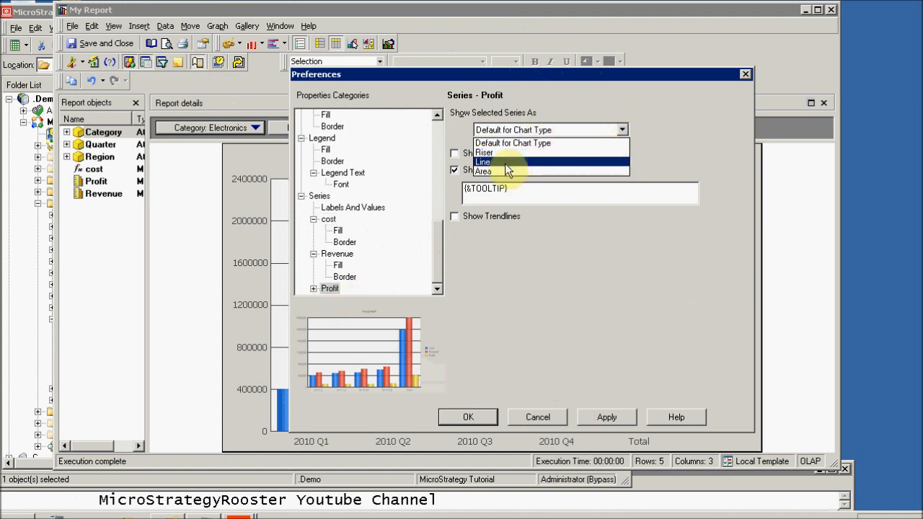
pyautogui.click(494, 161)
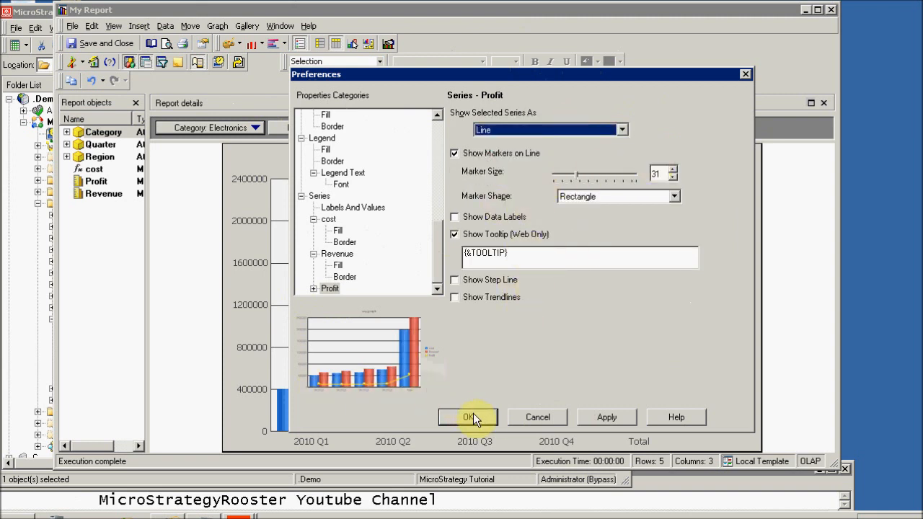
pyautogui.click(602, 418)
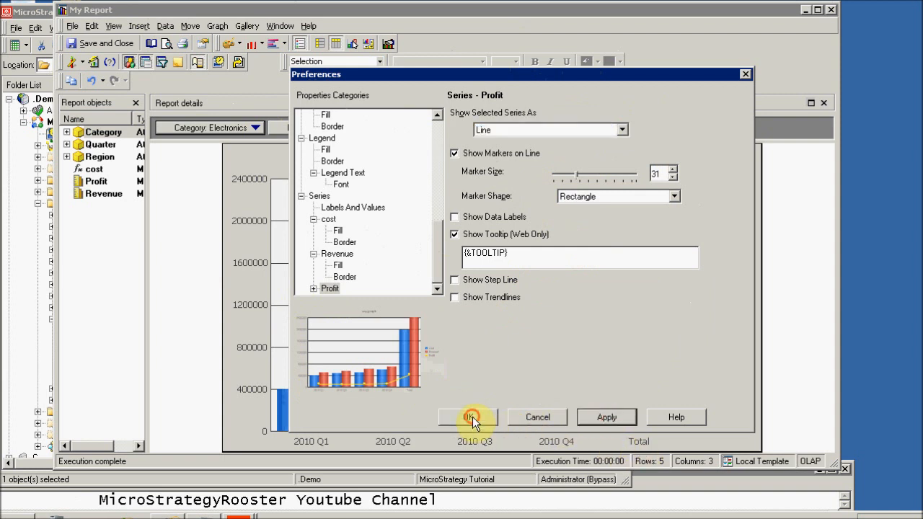
pyautogui.click(470, 416)
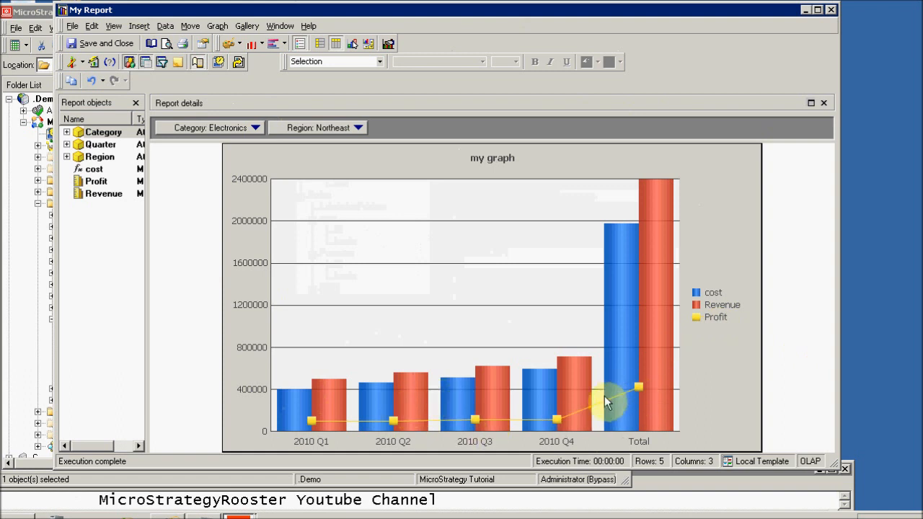
# Step: Select the Profit line in the graph, view the general graph preferences, and close them without changes
pyautogui.click(555, 420)
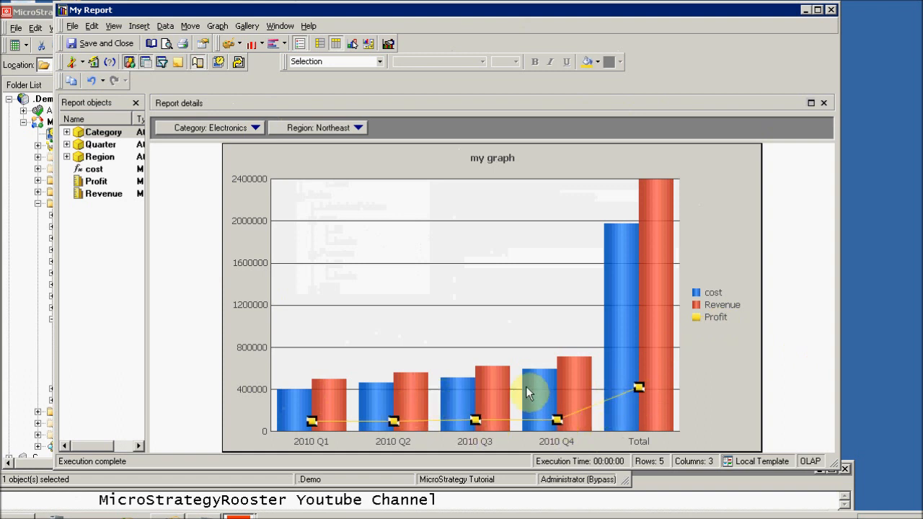
pyautogui.click(217, 26)
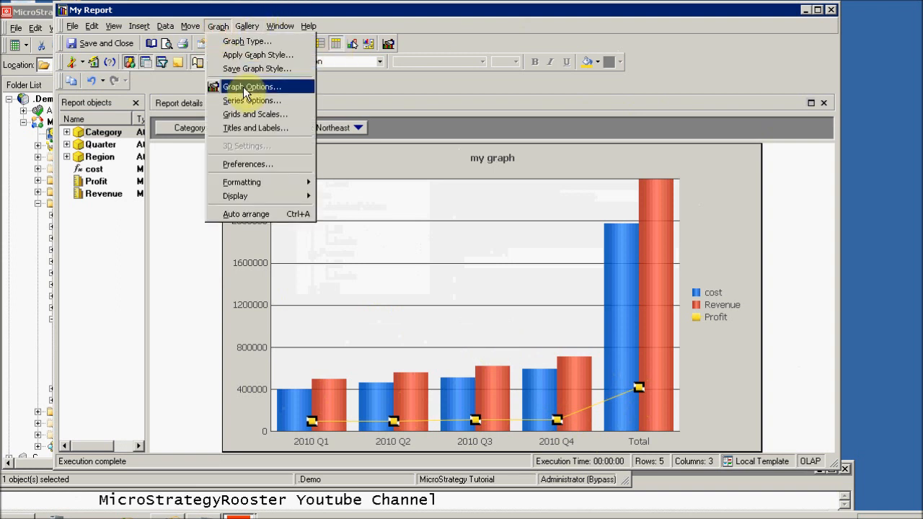
pyautogui.click(218, 23)
pyautogui.click(218, 23)
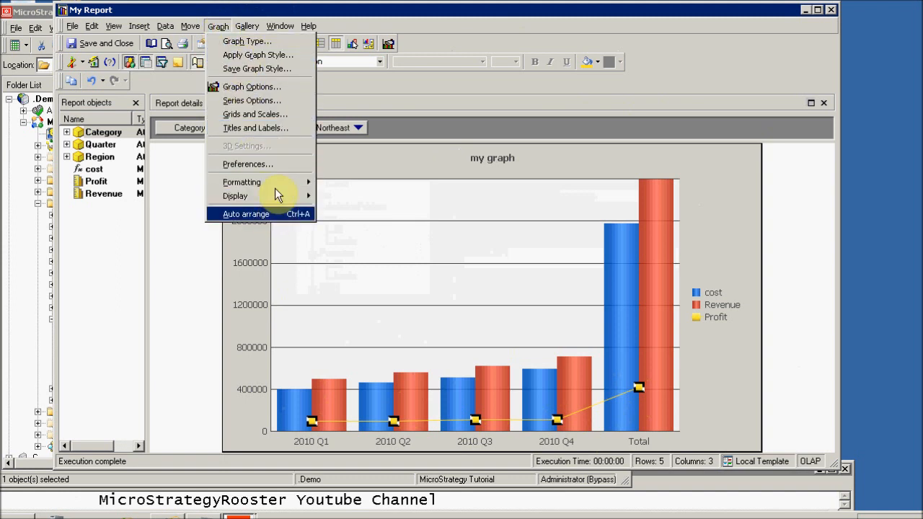
pyautogui.click(247, 164)
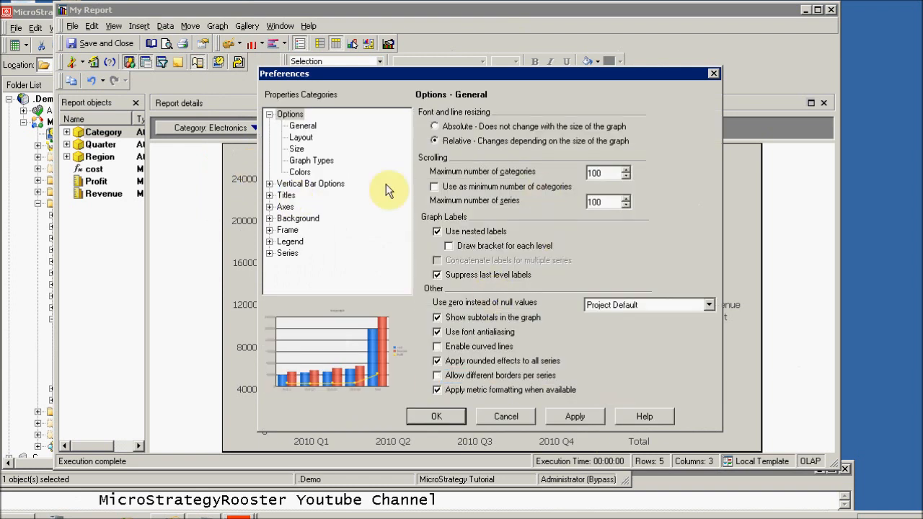
pyautogui.click(523, 421)
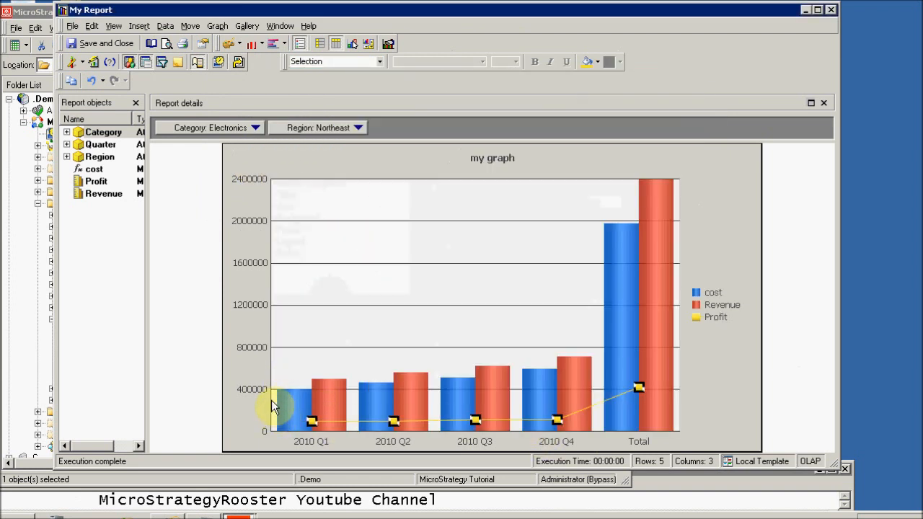
# Step: View the font formatting options of the Y1 axis labels and close them without changes
pyautogui.click(263, 393)
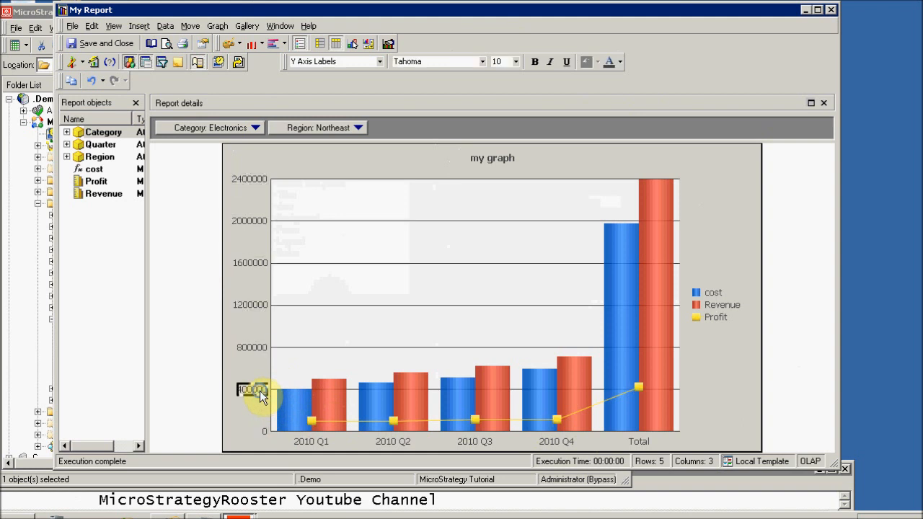
pyautogui.rightClick(260, 391)
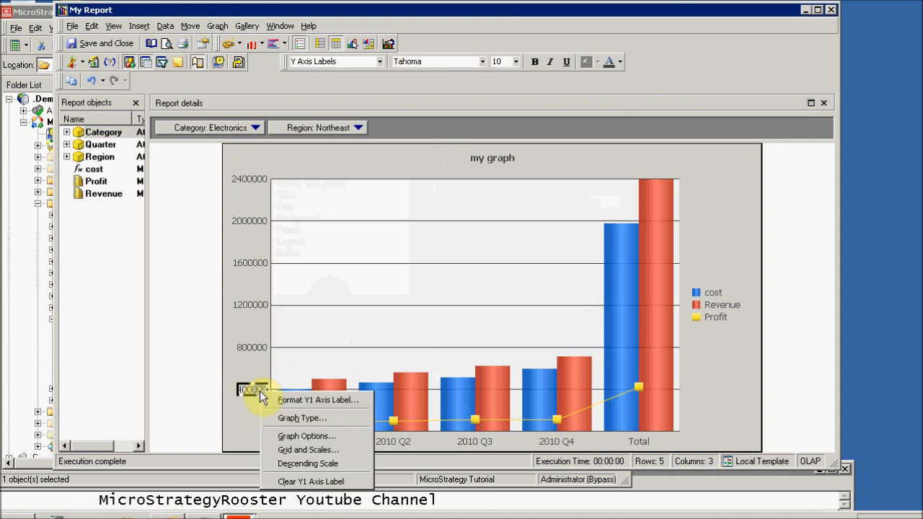
pyautogui.click(303, 400)
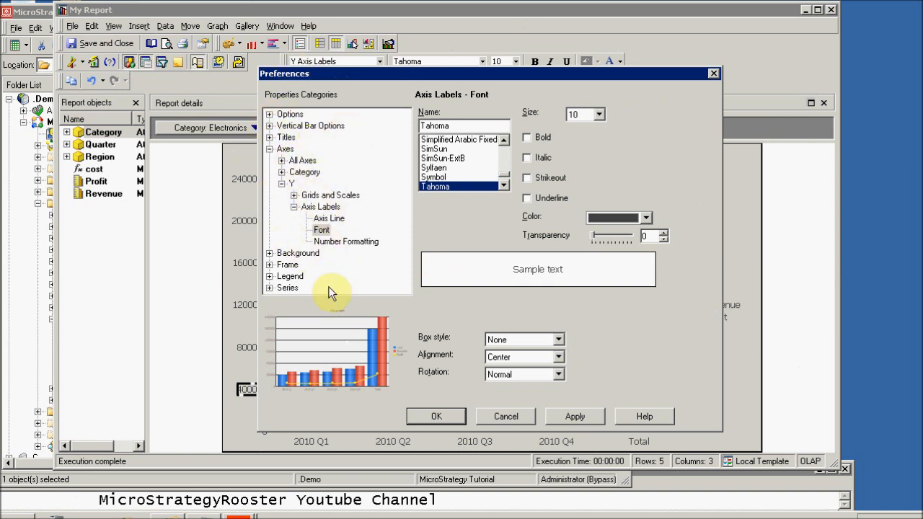
pyautogui.click(505, 418)
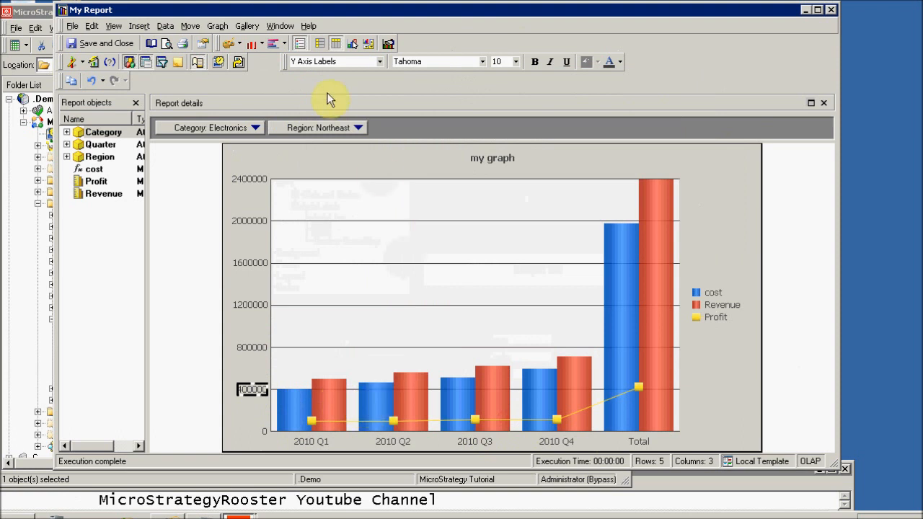
# Step: Change the graph type to Pie with the Pies subtype
pyautogui.click(217, 26)
pyautogui.moveTo(238, 29)
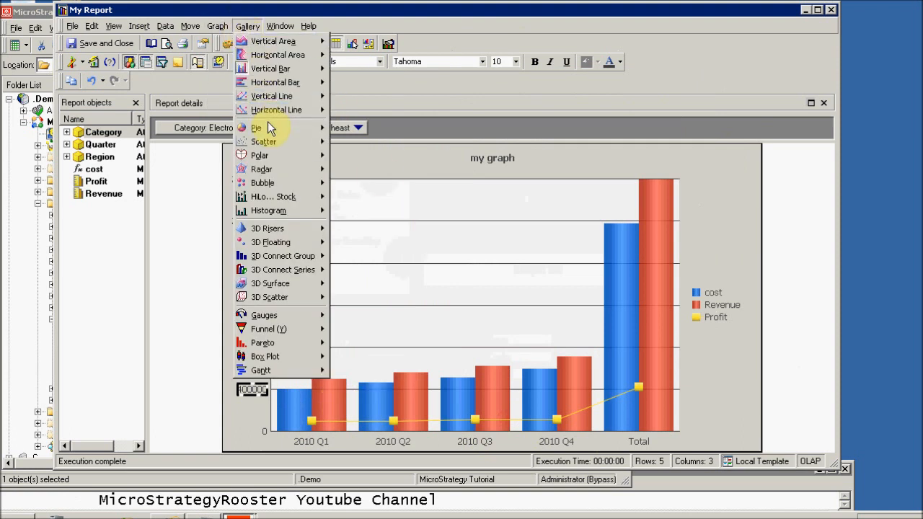
pyautogui.moveTo(267, 124)
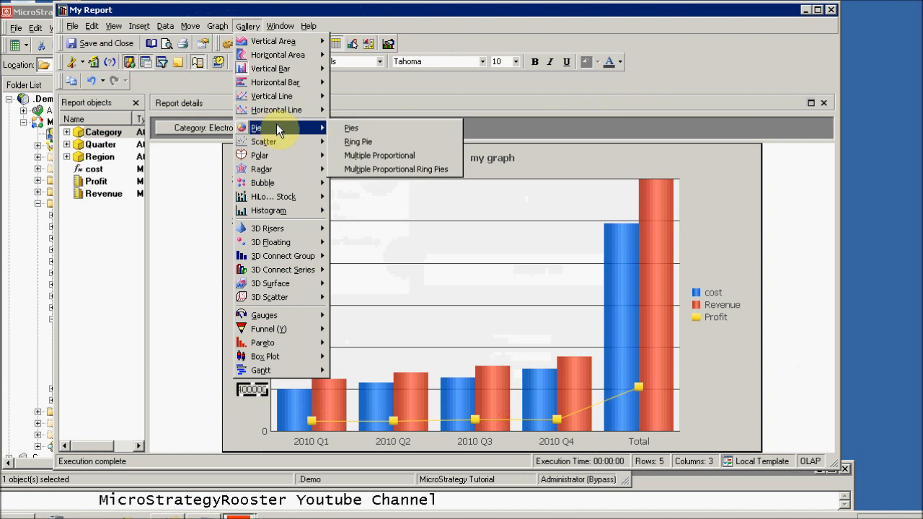
pyautogui.click(350, 130)
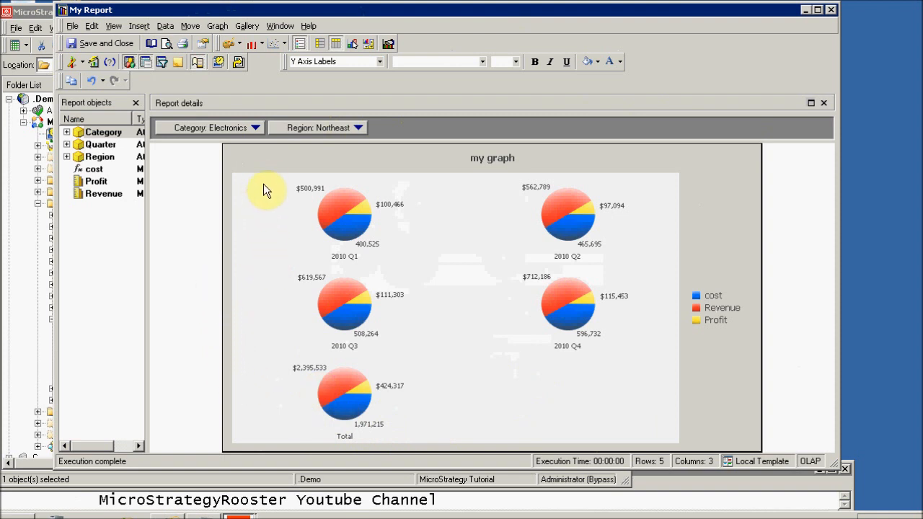
# Step: Move Quarter to the columns and Metrics to the rows in the grid, and display the report as a graph again
pyautogui.click(83, 62)
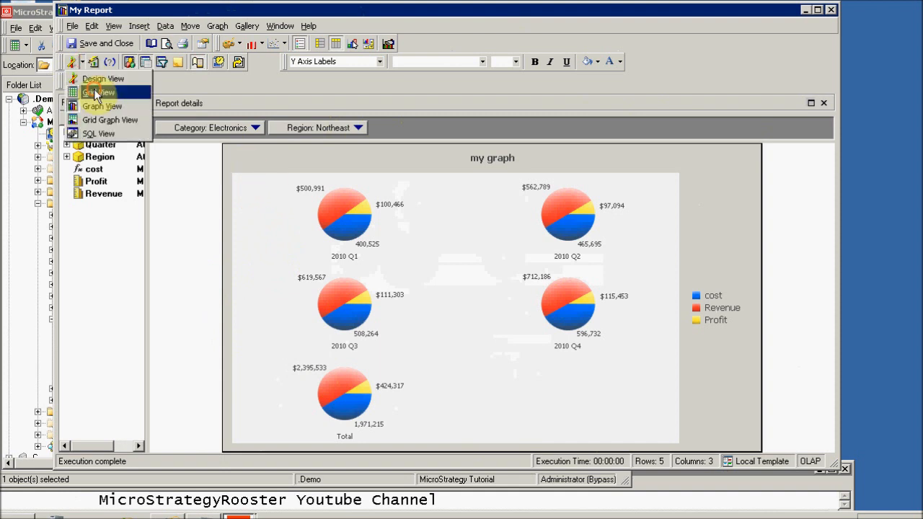
pyautogui.click(92, 81)
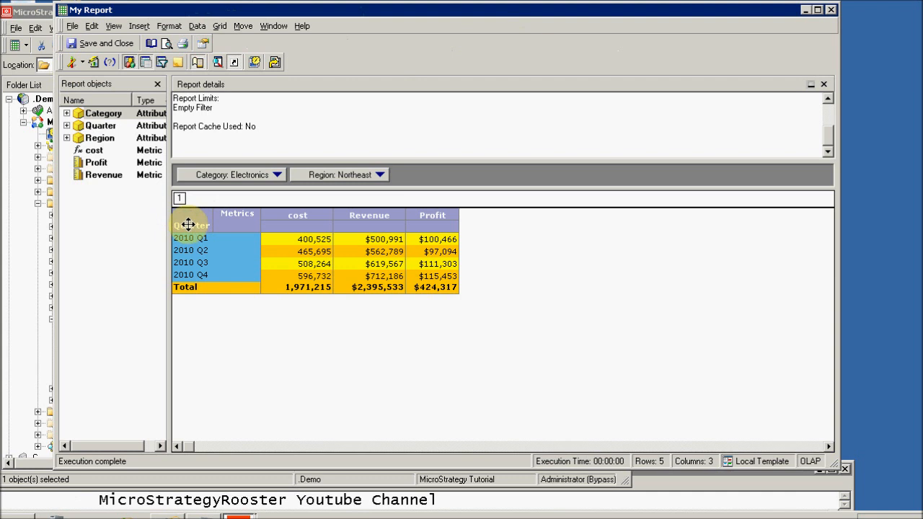
pyautogui.moveTo(184, 224); pyautogui.dragTo(254, 216)
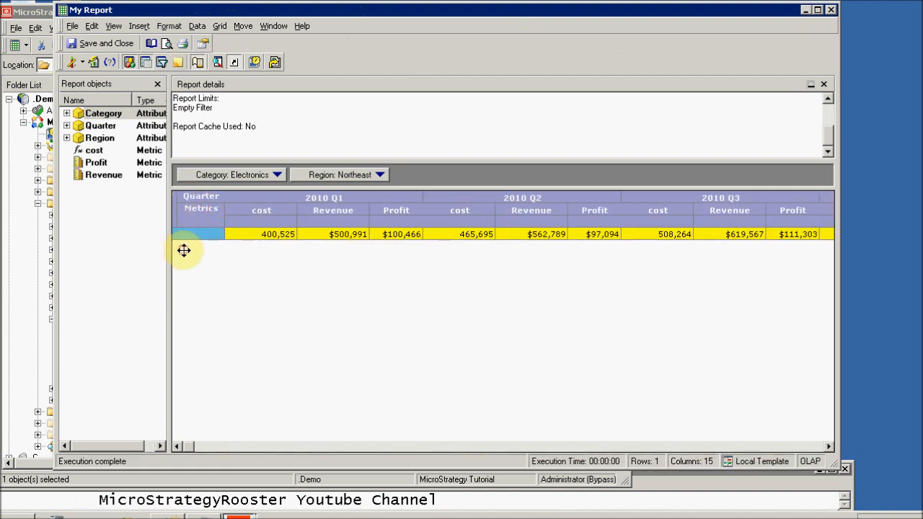
pyautogui.rightClick(195, 213)
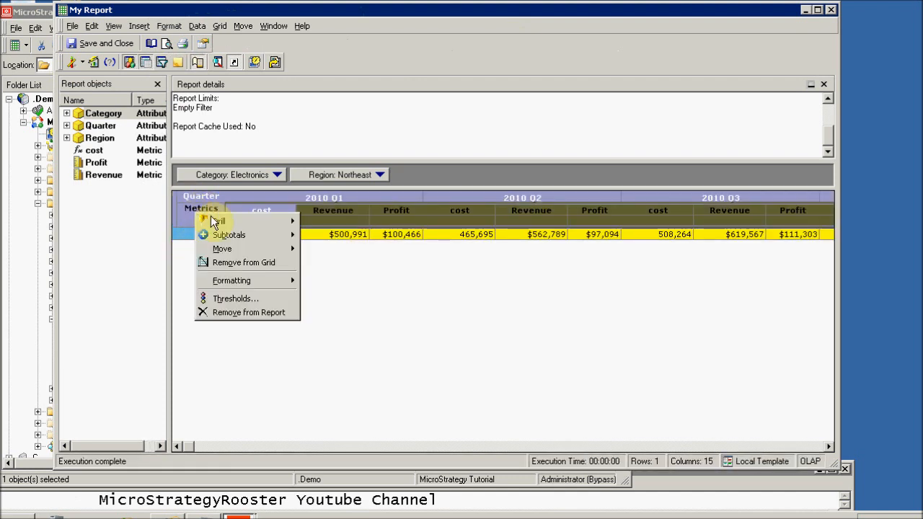
pyautogui.moveTo(290, 248)
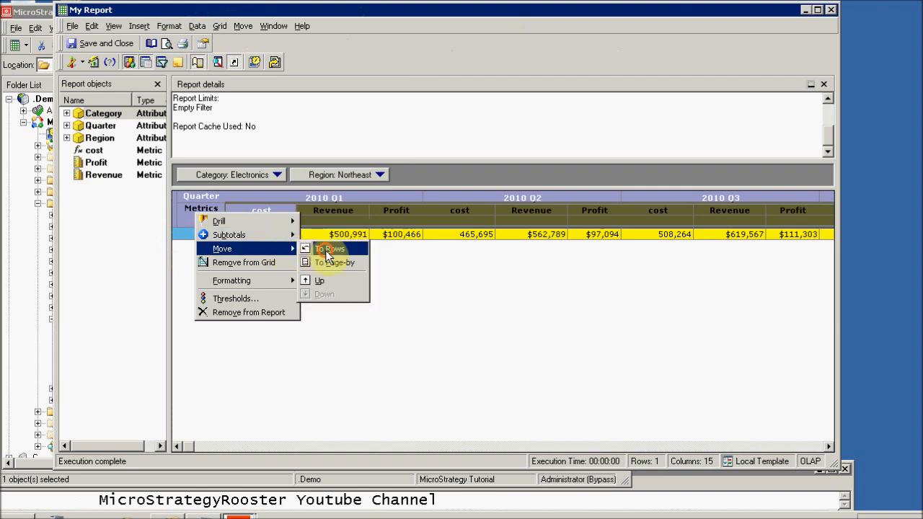
pyautogui.click(328, 249)
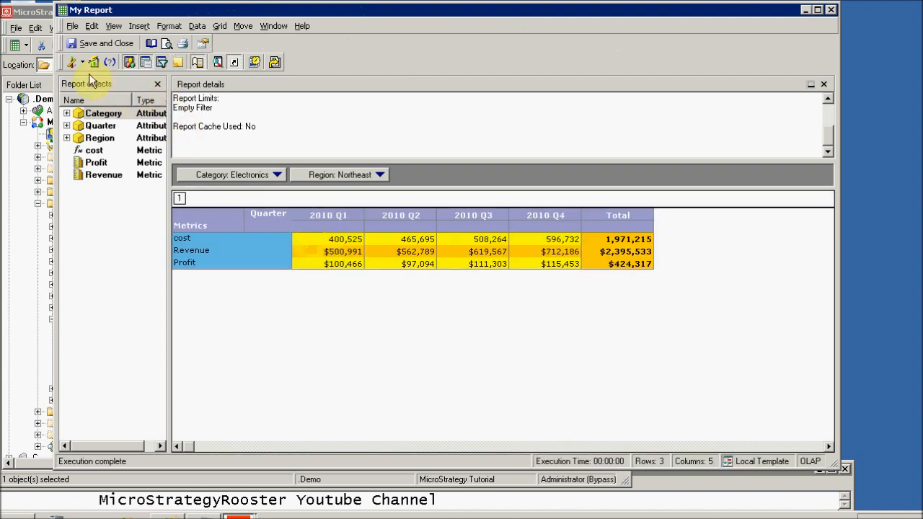
pyautogui.click(82, 63)
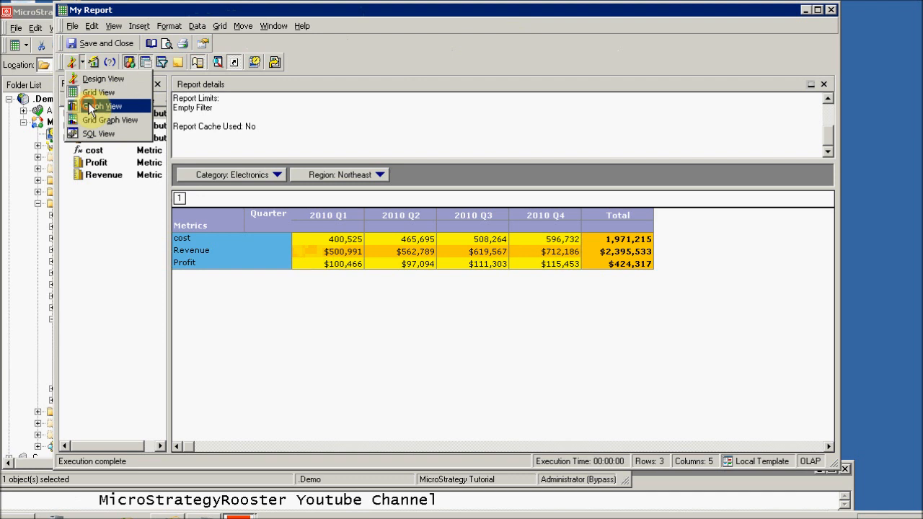
pyautogui.click(88, 102)
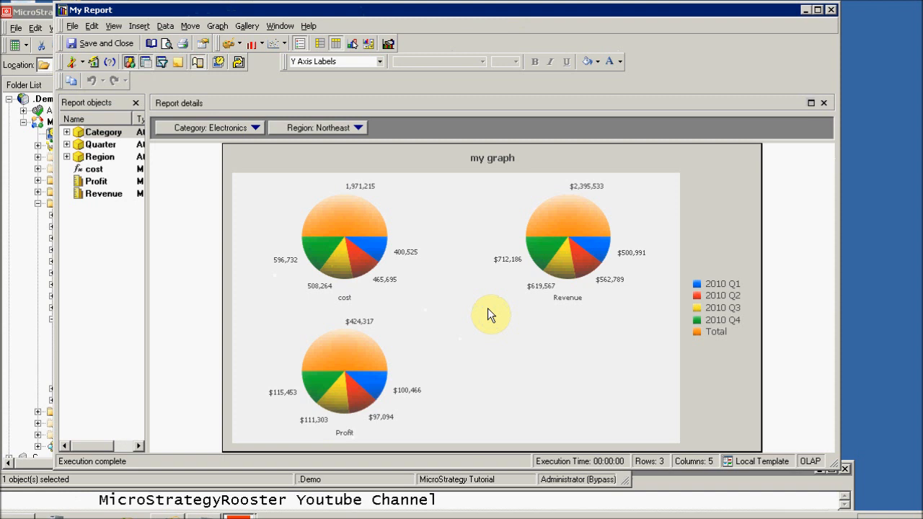
# Step: Examine the series list, the general options and the pie text format in the graph preferences
pyautogui.click(219, 28)
pyautogui.click(257, 86)
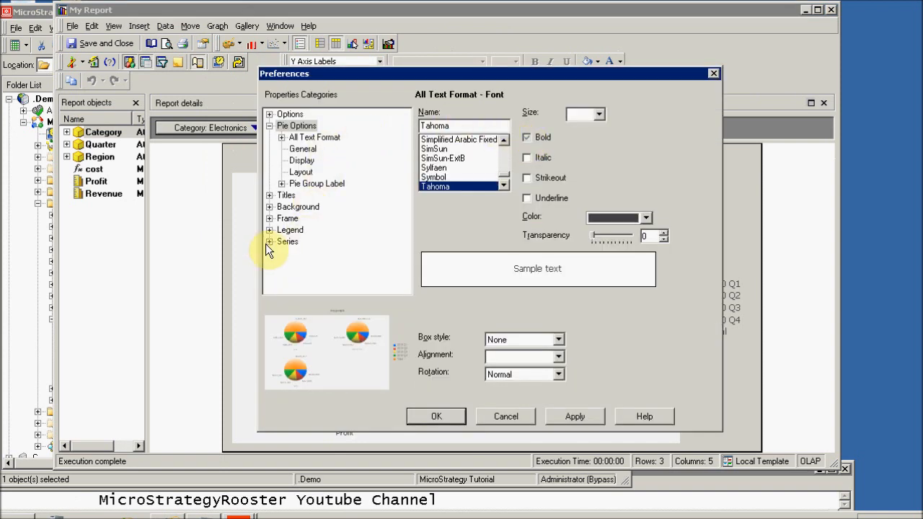
pyautogui.click(271, 242)
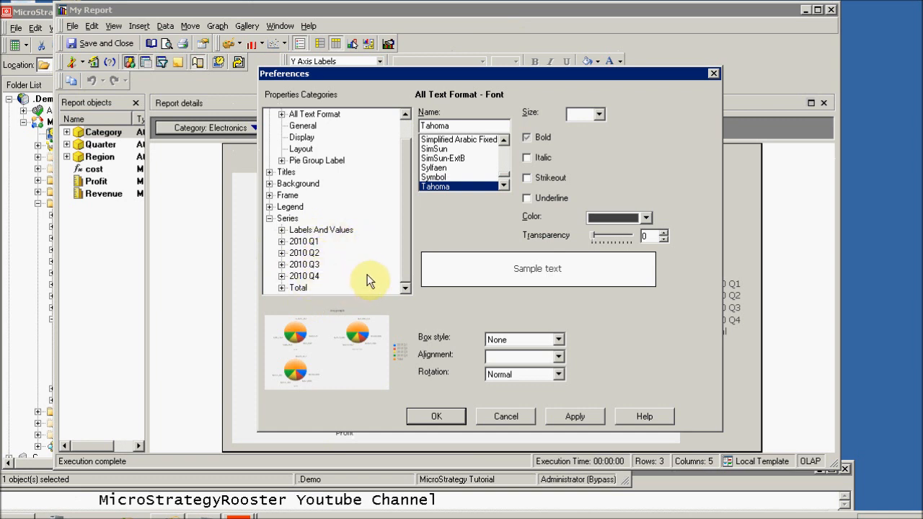
pyautogui.moveTo(407, 267); pyautogui.dragTo(407, 162)
pyautogui.click(287, 114)
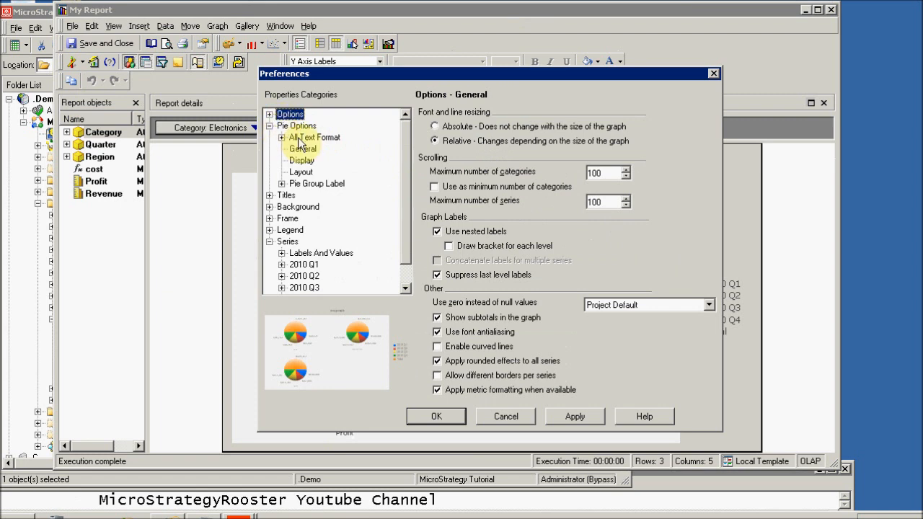
pyautogui.click(301, 128)
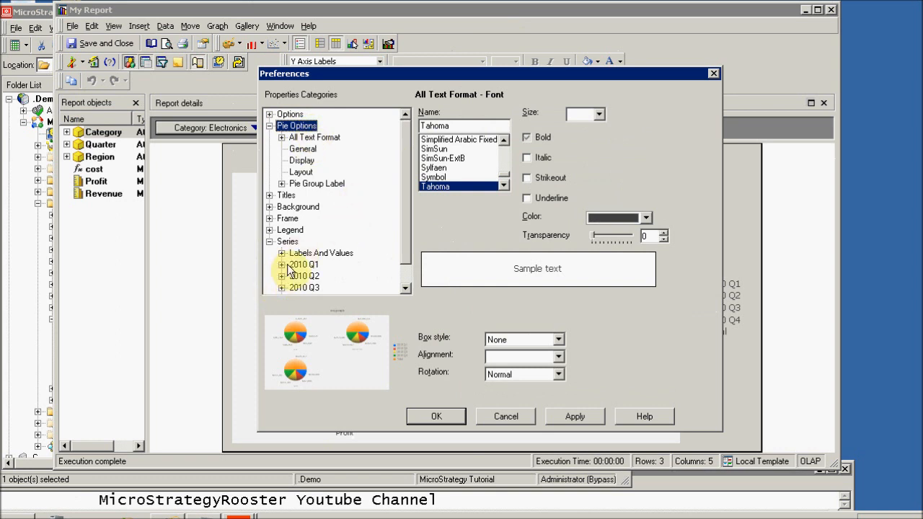
pyautogui.click(313, 138)
# Step: Set Pie Explode to 40, choose the Ring Pie layout type, and accept the graph preferences
pyautogui.click(307, 148)
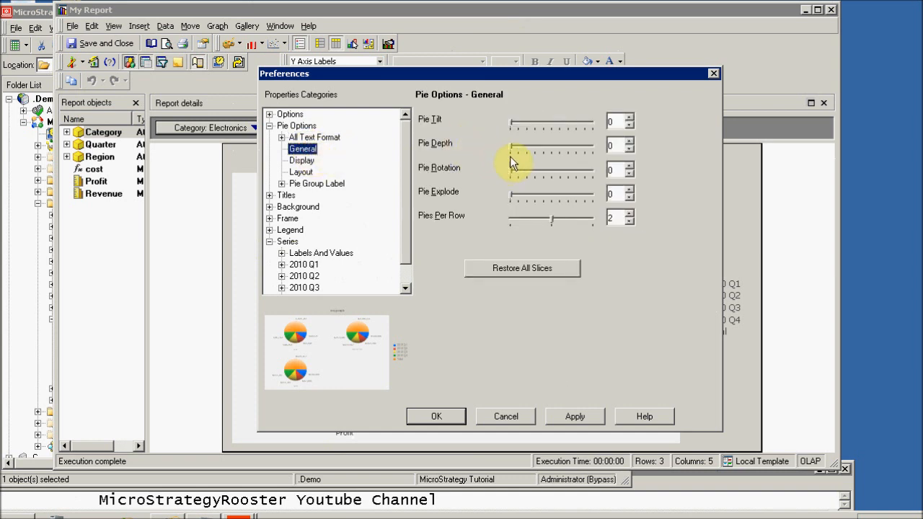
pyautogui.moveTo(514, 197); pyautogui.dragTo(539, 197)
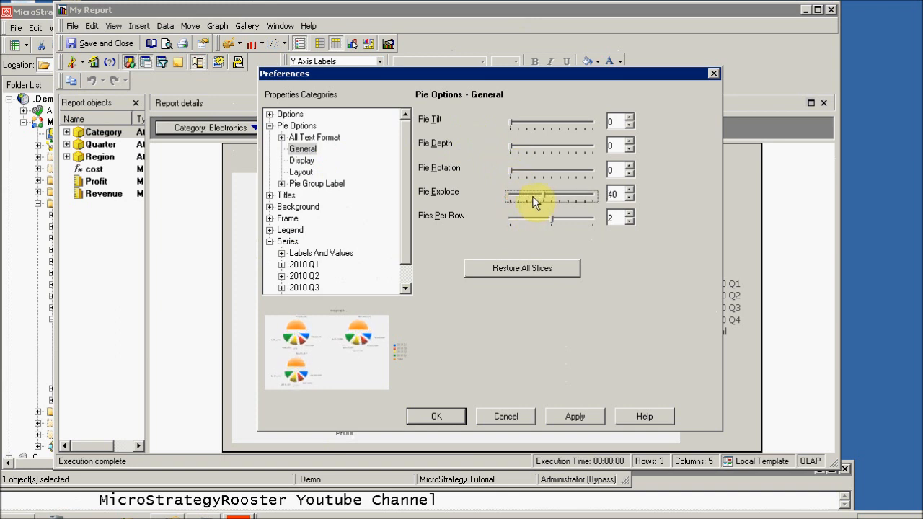
pyautogui.click(302, 160)
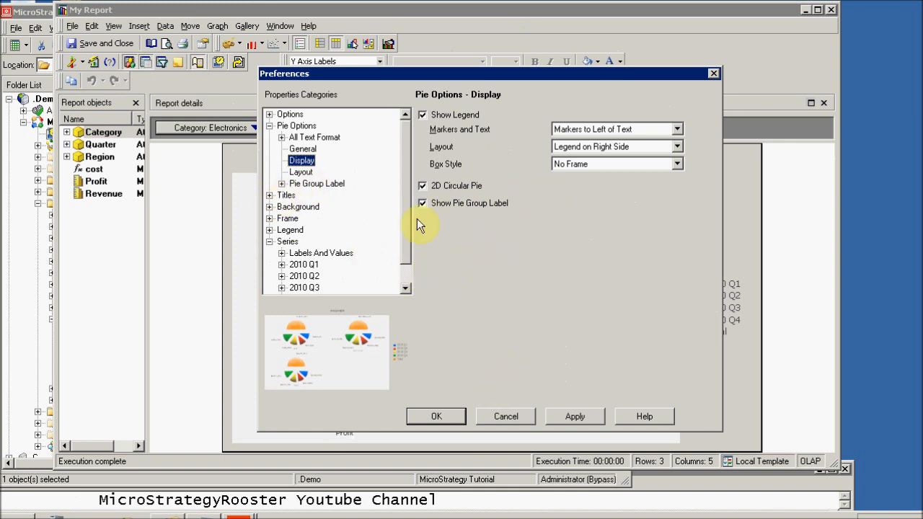
pyautogui.click(301, 173)
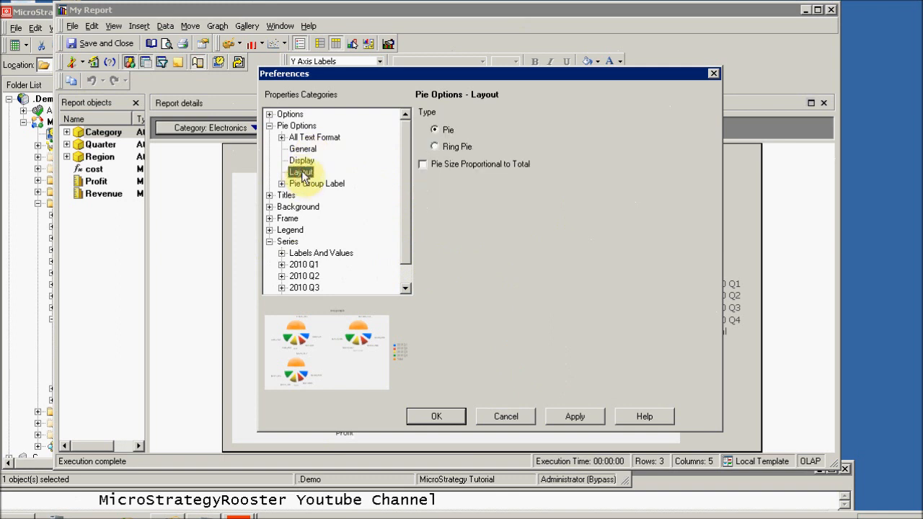
pyautogui.click(440, 146)
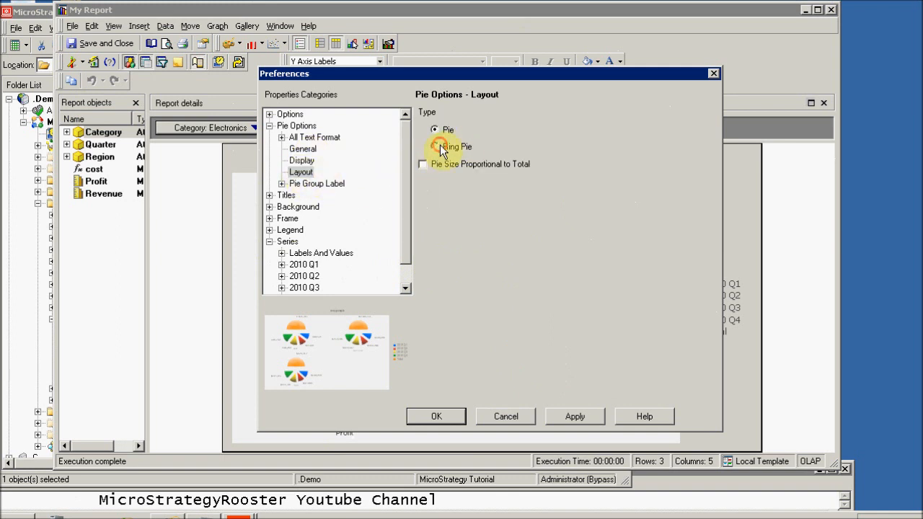
pyautogui.click(290, 184)
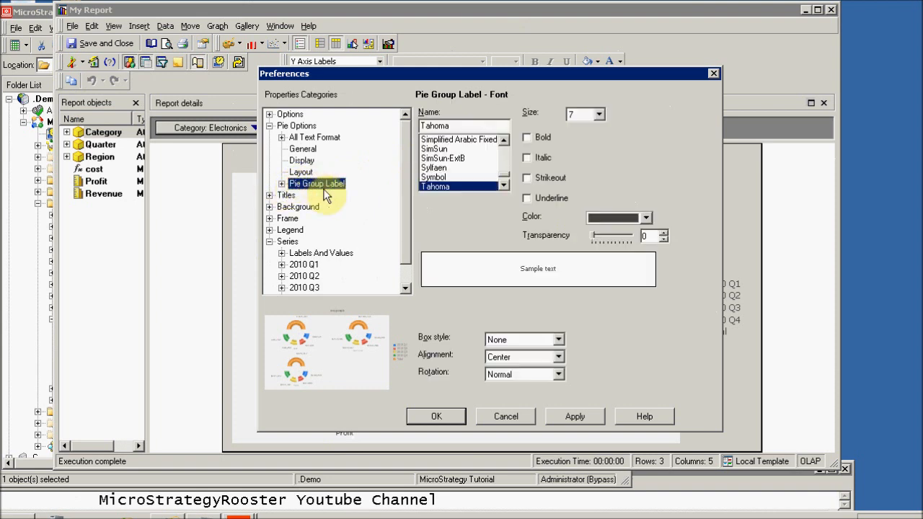
pyautogui.click(281, 184)
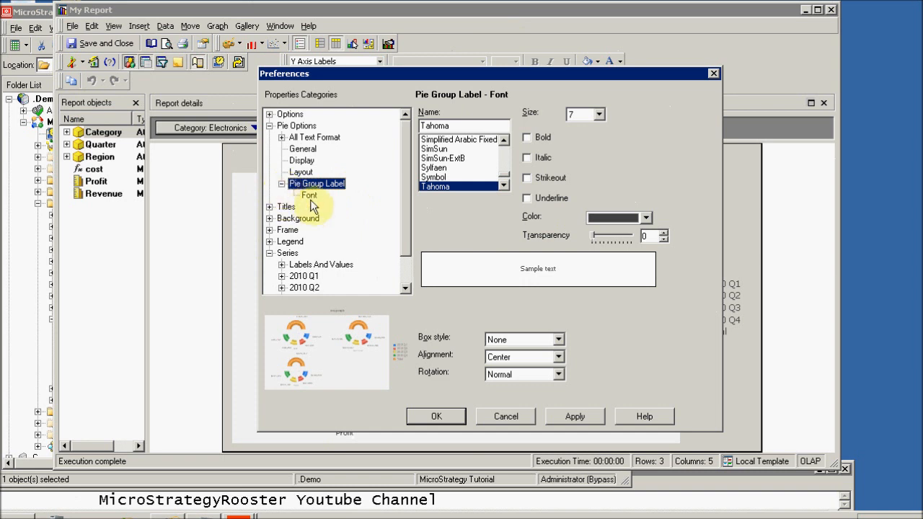
pyautogui.click(281, 184)
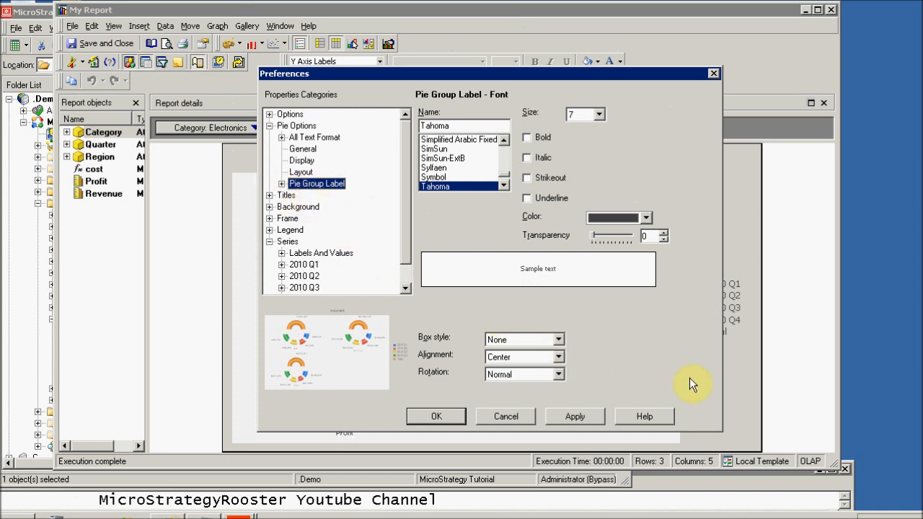
pyautogui.click(433, 417)
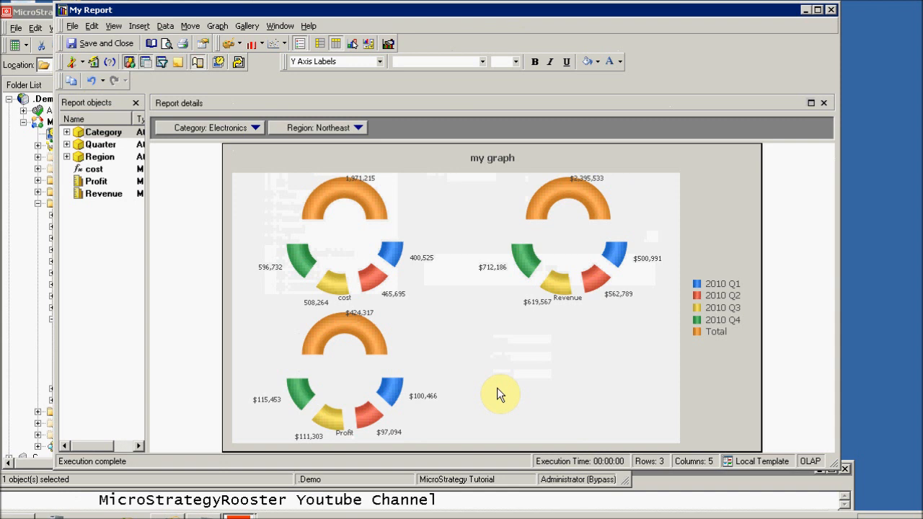
# Step: Change the graph type to Bubble with the first Bubble subtype
pyautogui.click(225, 29)
pyautogui.click(235, 43)
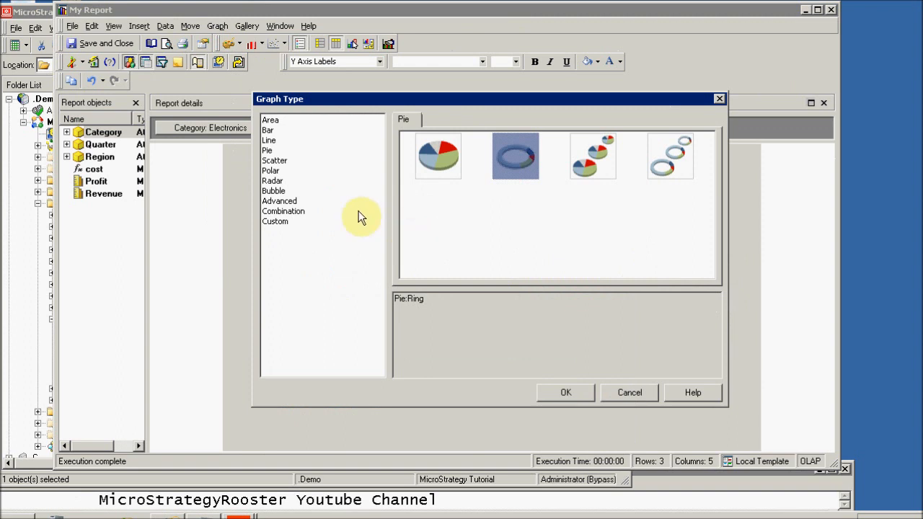
pyautogui.click(275, 191)
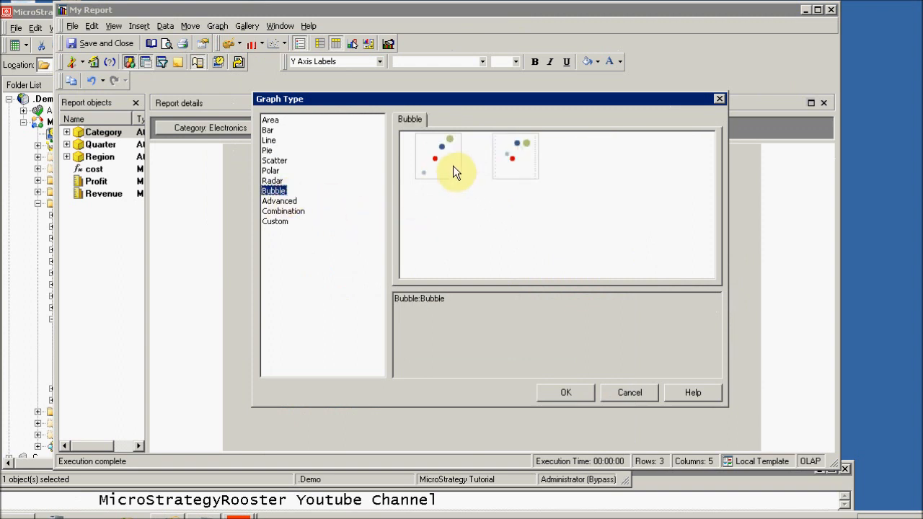
pyautogui.click(455, 172)
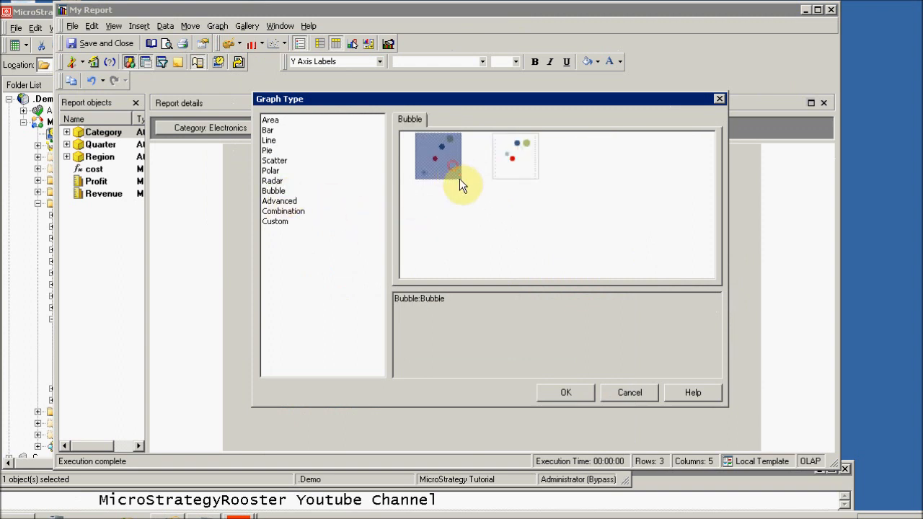
pyautogui.click(580, 390)
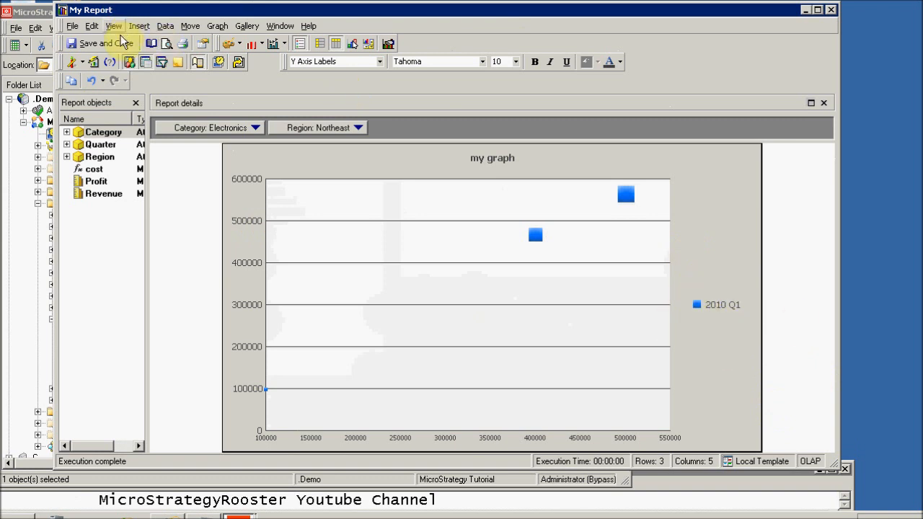
# Step: Swap the rows and columns of the grid and display the report as a graph again
pyautogui.click(82, 62)
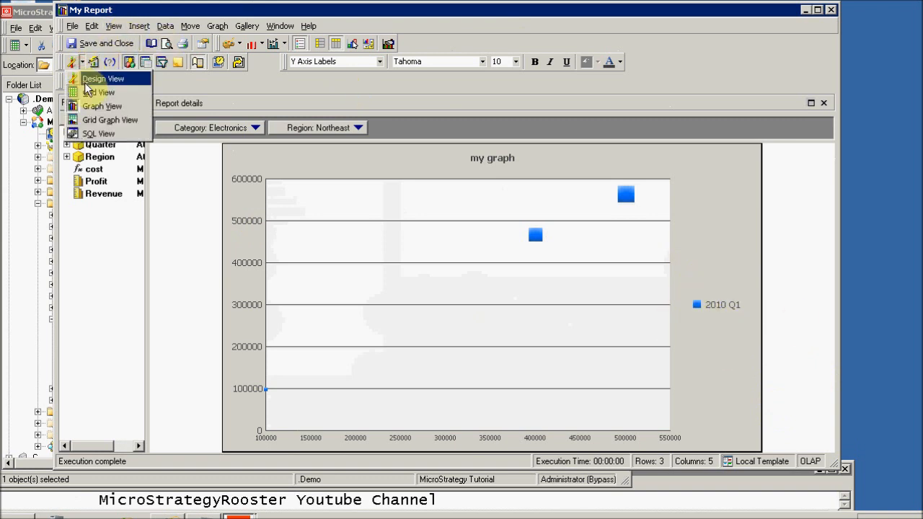
pyautogui.click(84, 78)
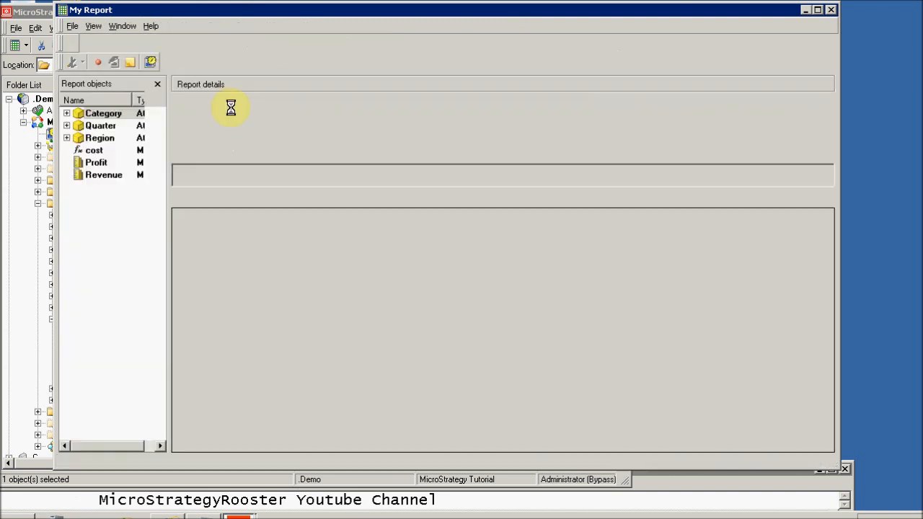
pyautogui.click(274, 62)
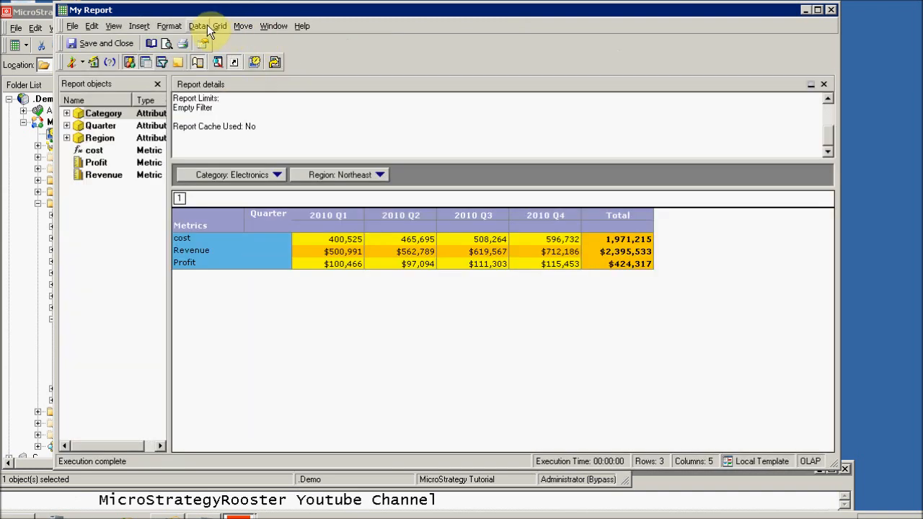
pyautogui.click(203, 25)
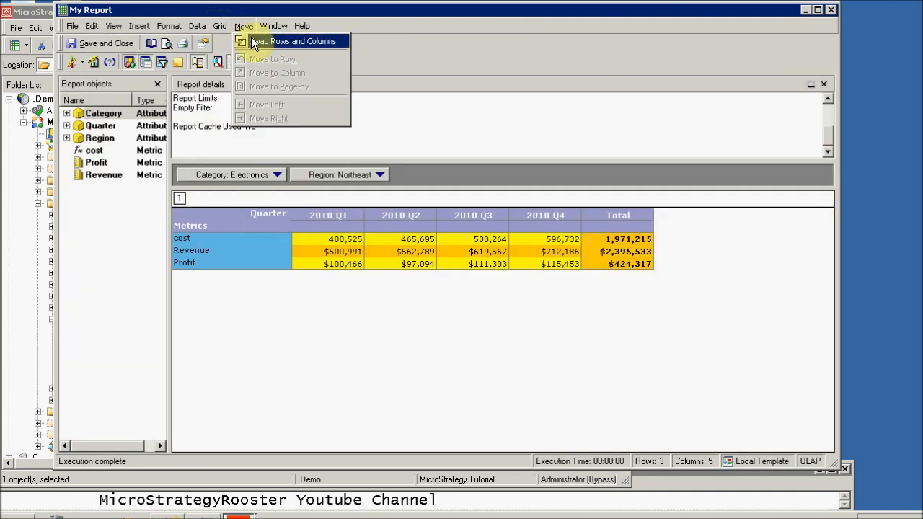
pyautogui.click(252, 37)
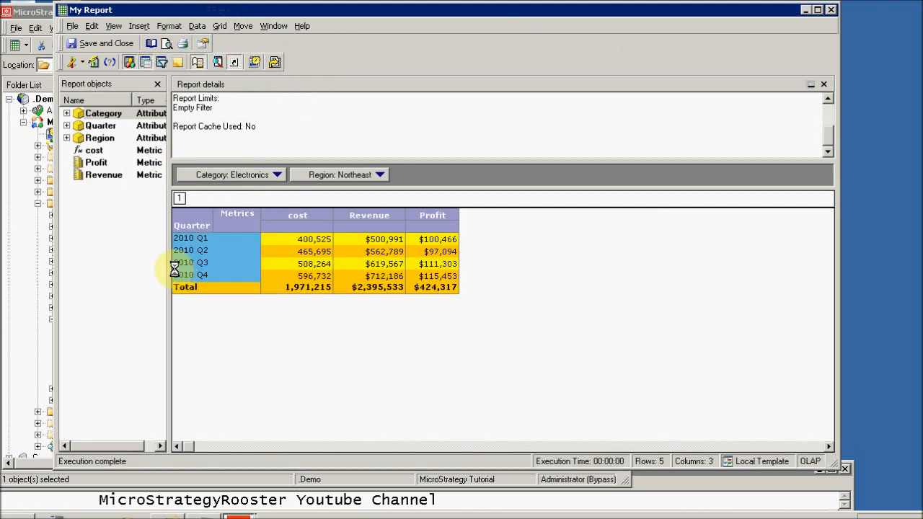
pyautogui.click(80, 64)
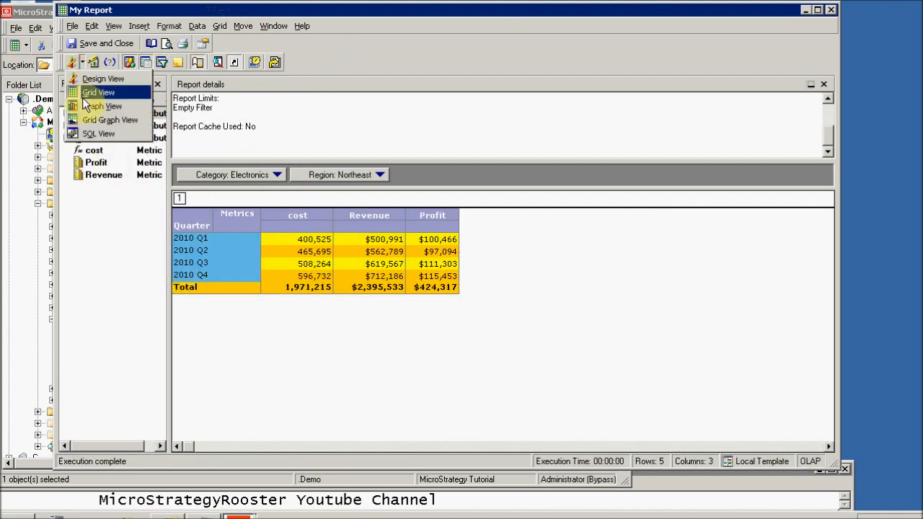
pyautogui.click(91, 116)
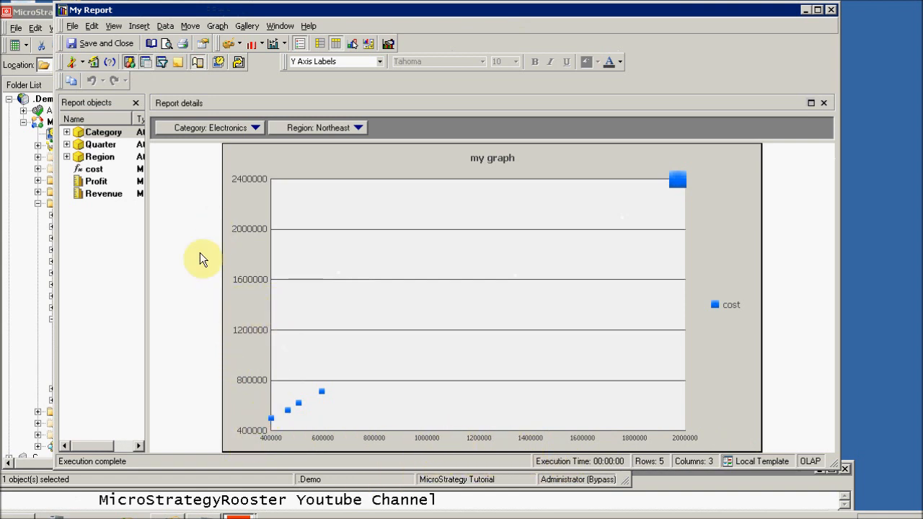
pyautogui.click(244, 283)
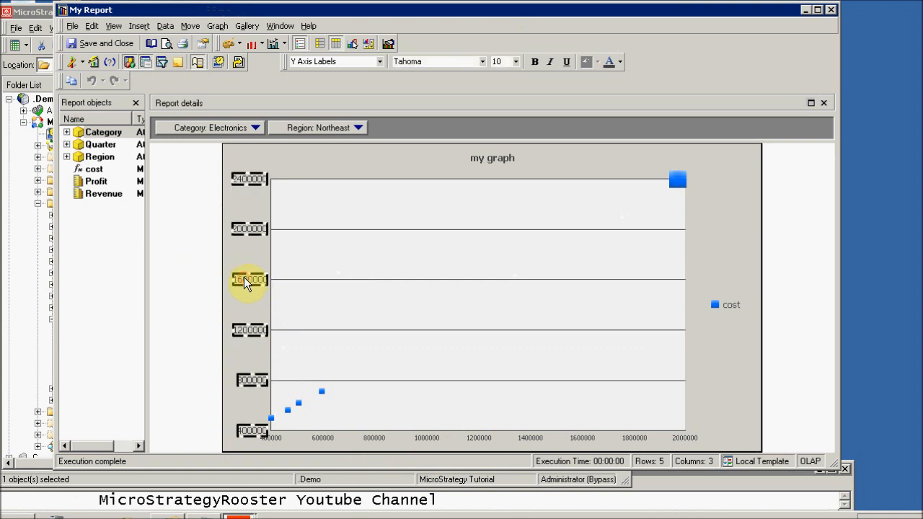
pyautogui.click(481, 155)
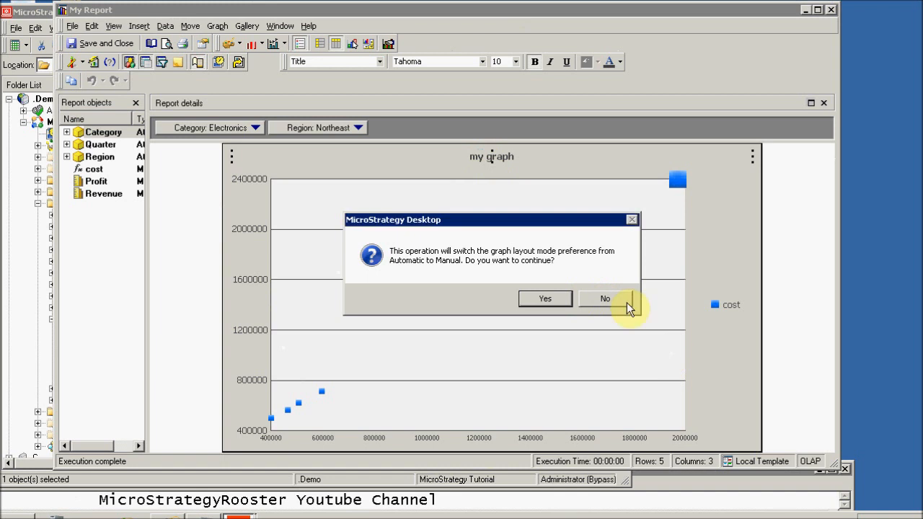
pyautogui.click(605, 299)
# Step: Enable the X-Axis title as "Rev" and the Value Title (Y) as "Profit" in the graph's title preferences
pyautogui.rightClick(502, 156)
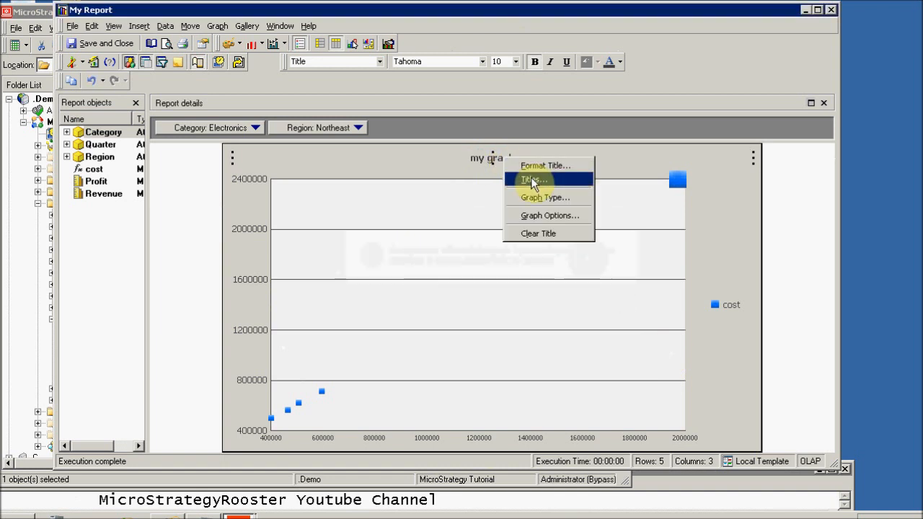
pyautogui.click(532, 181)
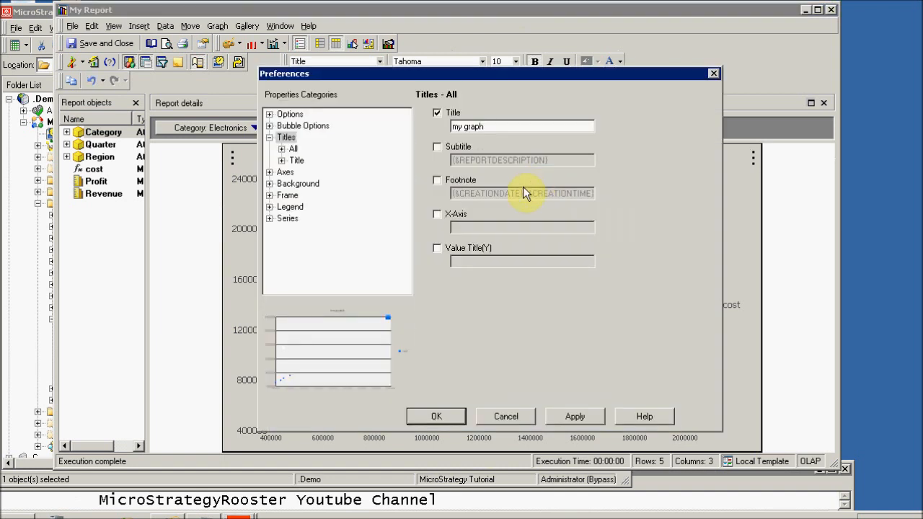
pyautogui.click(437, 214)
pyautogui.click(468, 225)
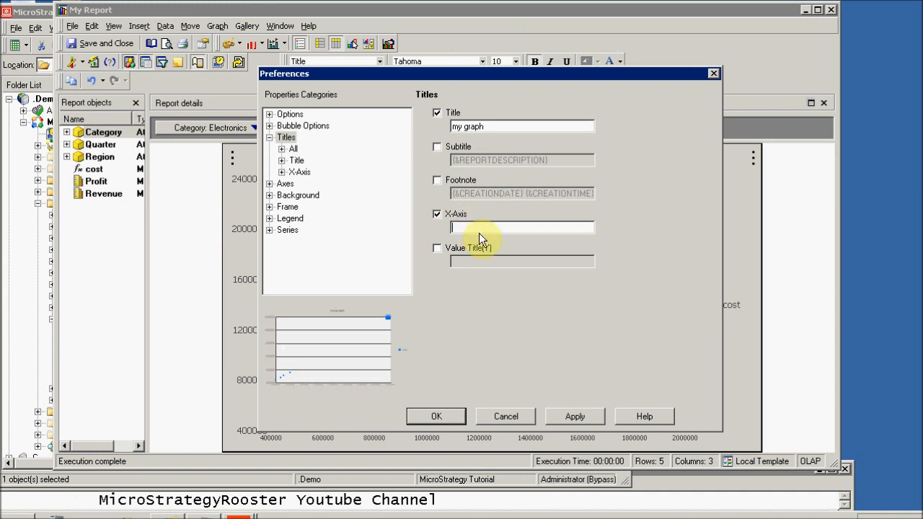
pyautogui.write('Rev')
pyautogui.click(440, 249)
pyautogui.click(464, 263)
pyautogui.write('Profit')
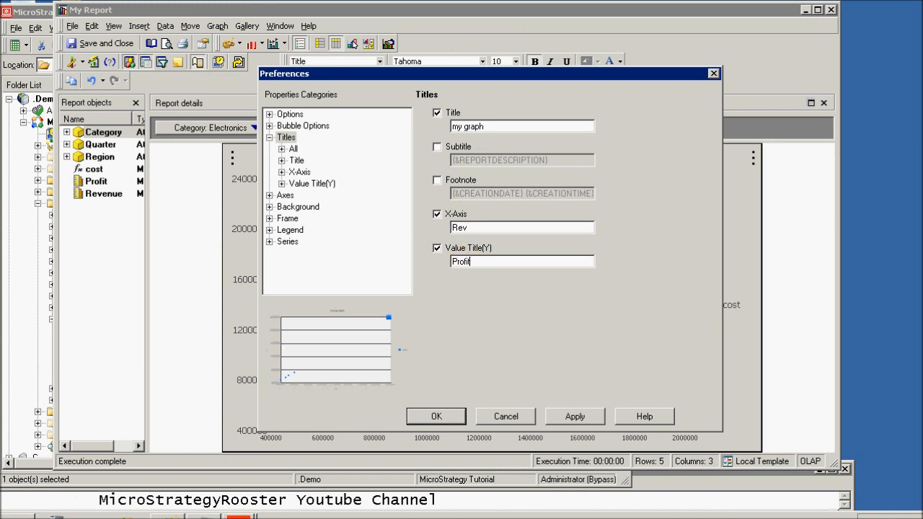
# Step: Review the Bubble Options categories, set the marker shape to Circle, and accept the graph preferences
pyautogui.click(280, 125)
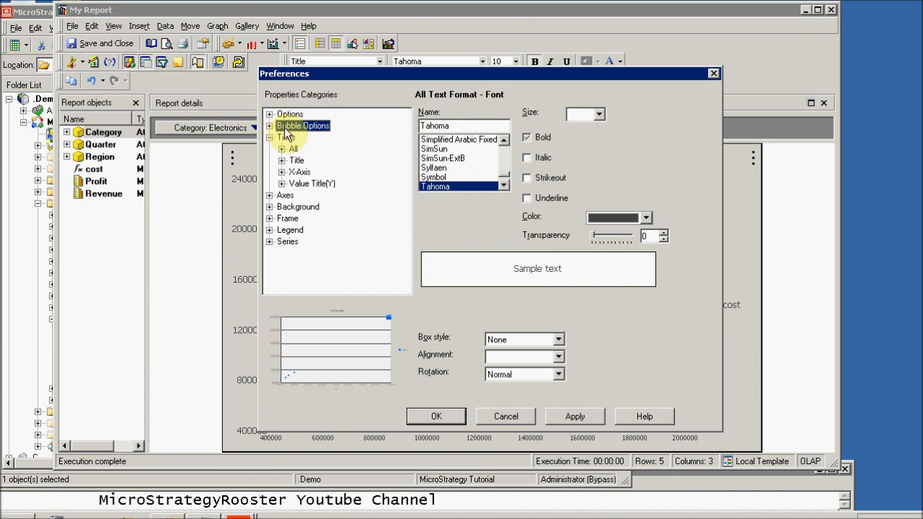
pyautogui.click(269, 125)
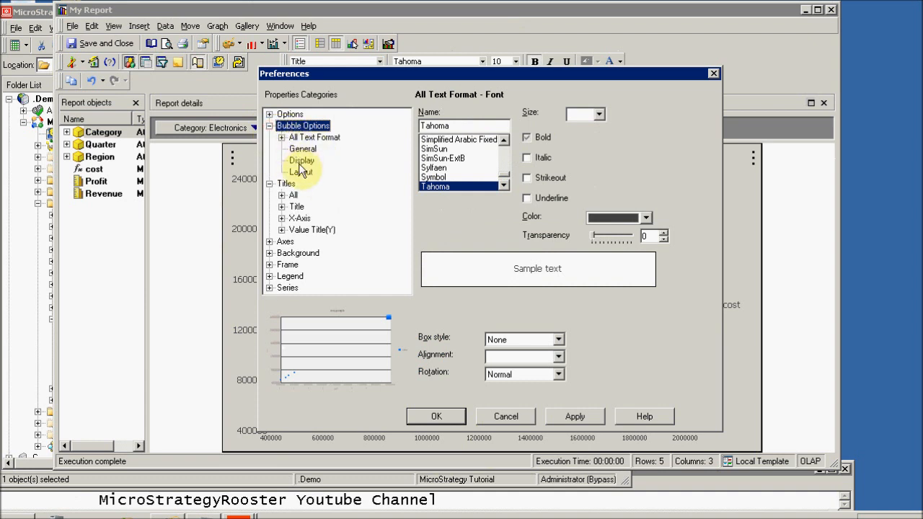
pyautogui.click(301, 160)
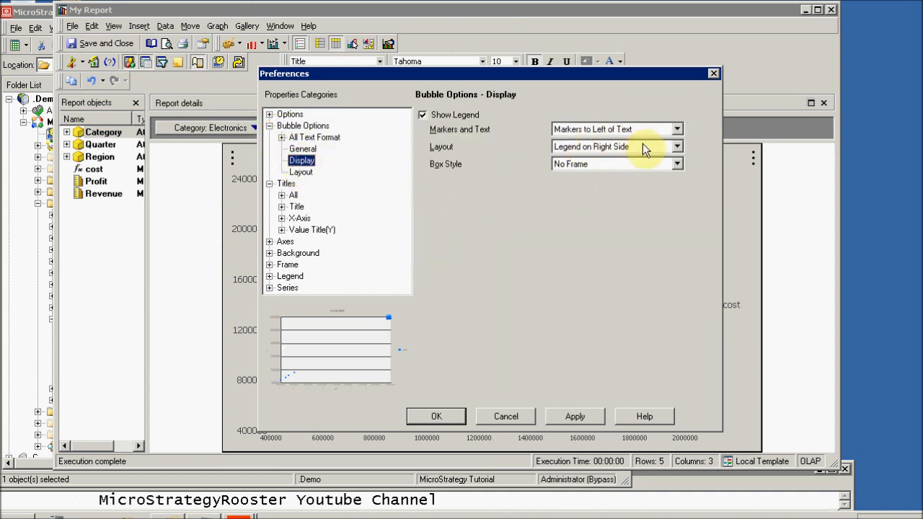
pyautogui.click(302, 171)
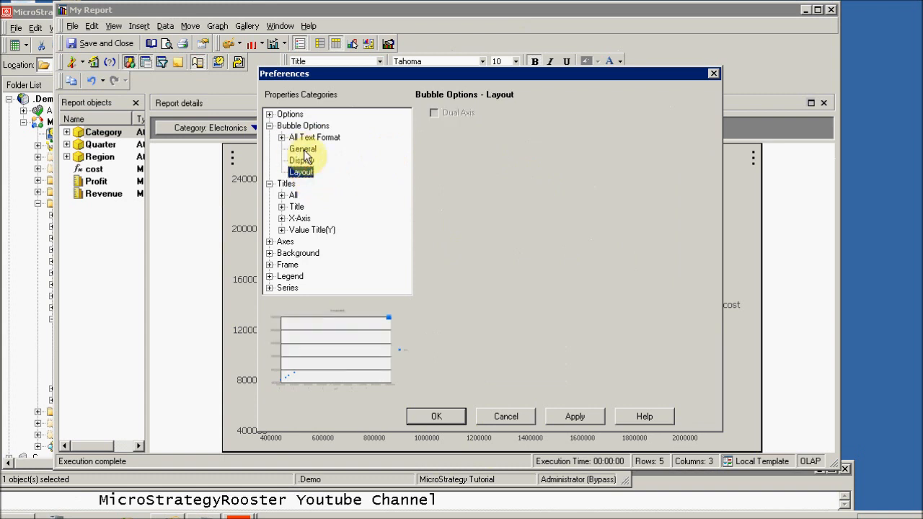
pyautogui.click(303, 149)
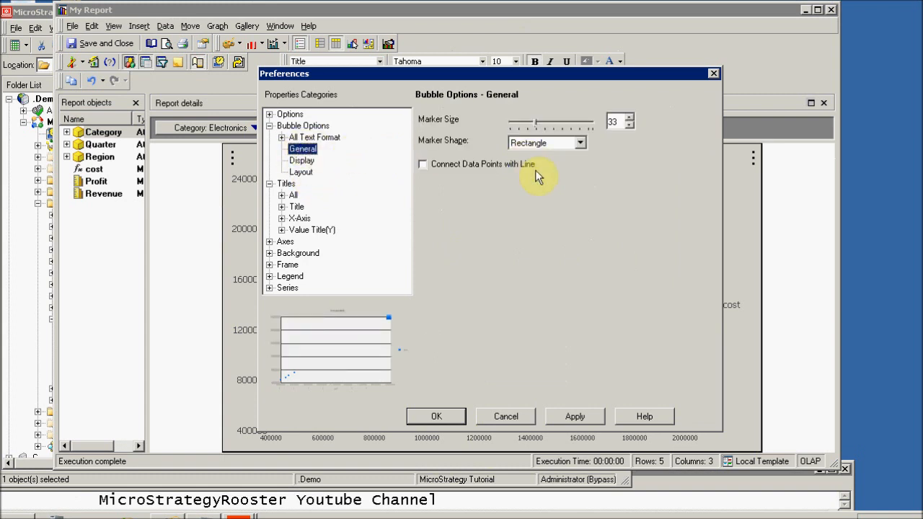
pyautogui.click(583, 143)
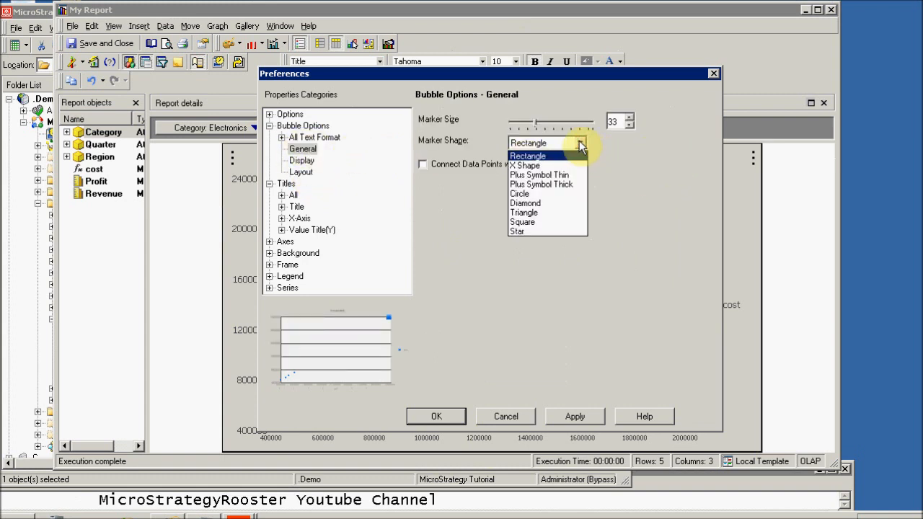
pyautogui.click(521, 193)
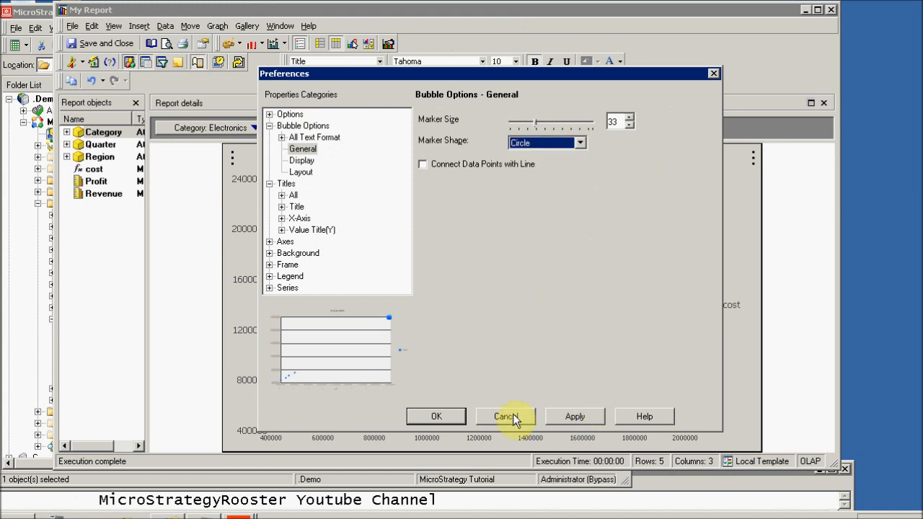
pyautogui.click(564, 420)
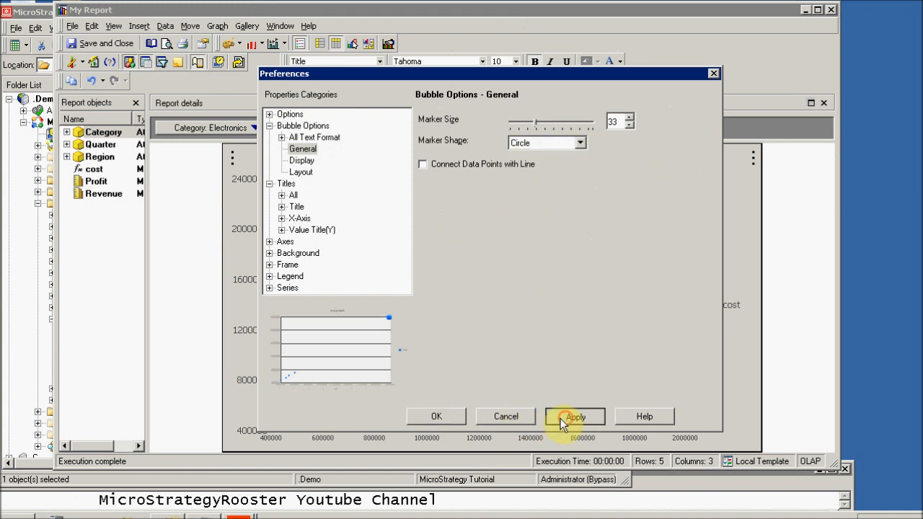
pyautogui.click(452, 418)
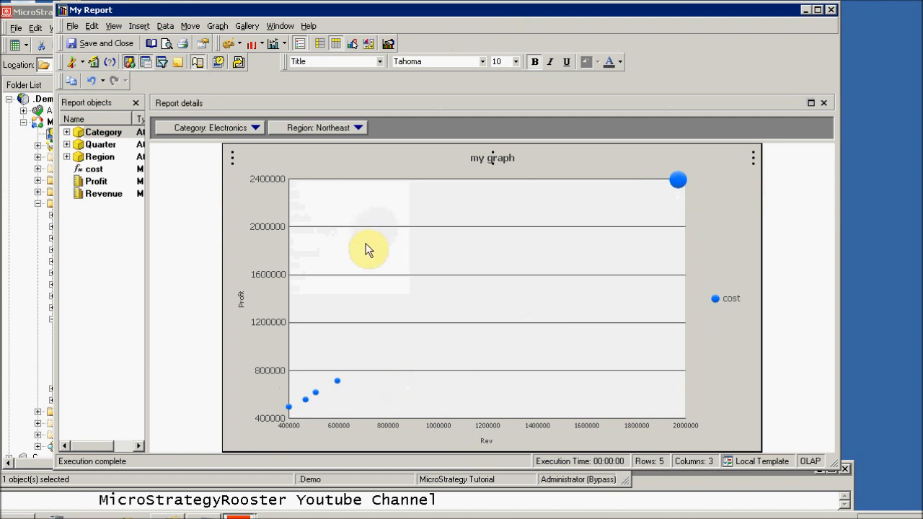
# Step: Remove the cost metric from the report template in Design View and display the report as a graph of the default type
pyautogui.click(83, 63)
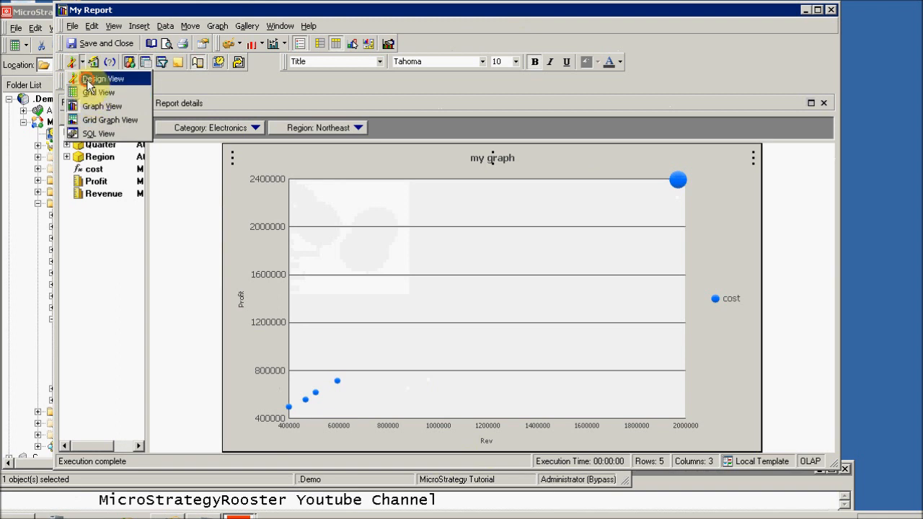
pyautogui.click(101, 79)
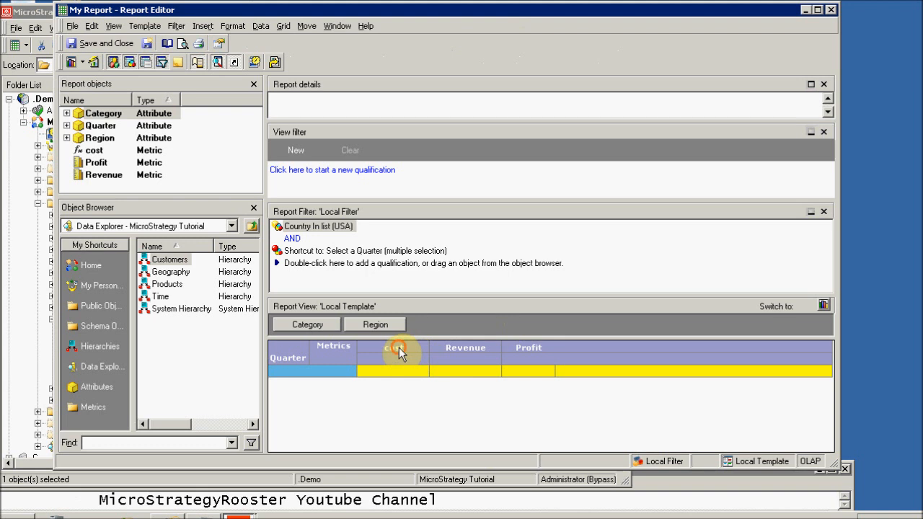
pyautogui.click(399, 347)
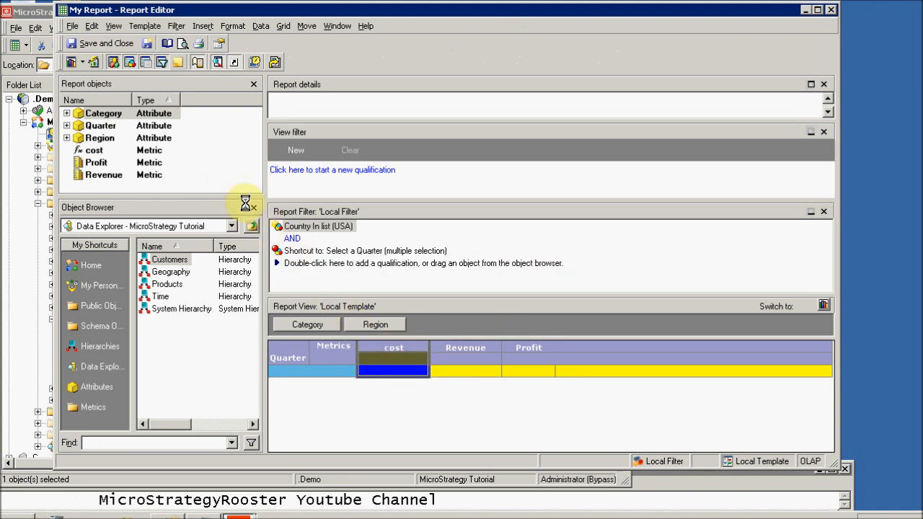
pyautogui.click(82, 62)
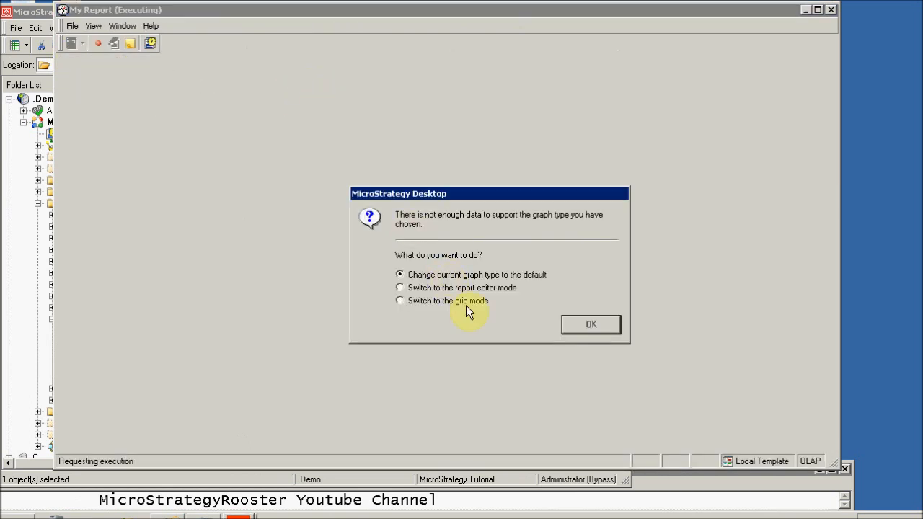
pyautogui.click(580, 330)
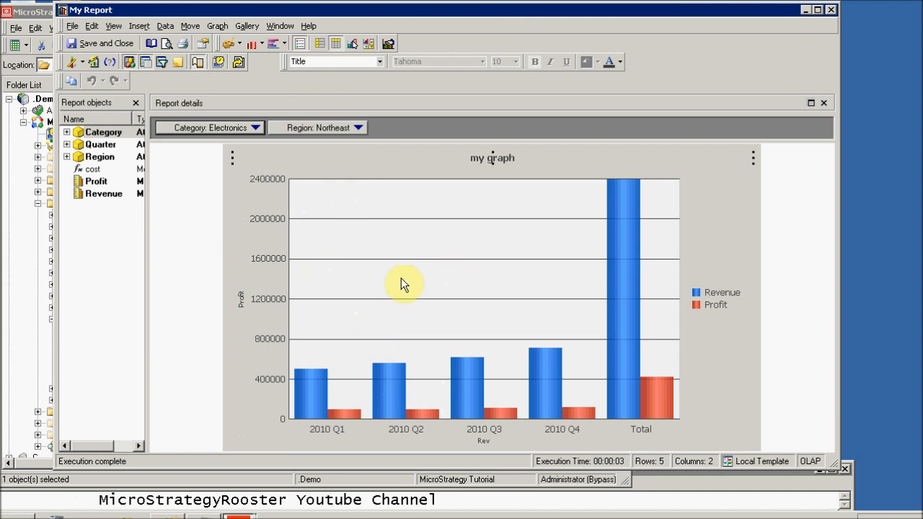
pyautogui.click(139, 26)
pyautogui.moveTo(175, 29)
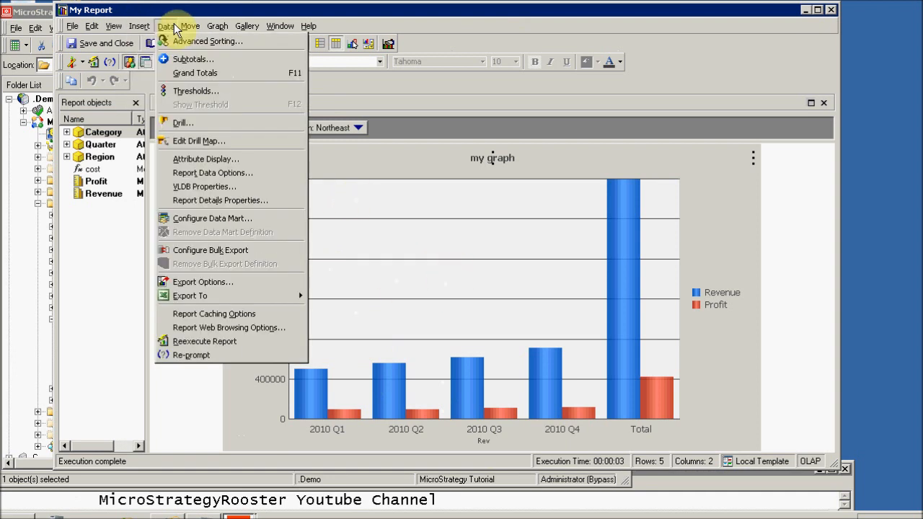
pyautogui.moveTo(142, 26)
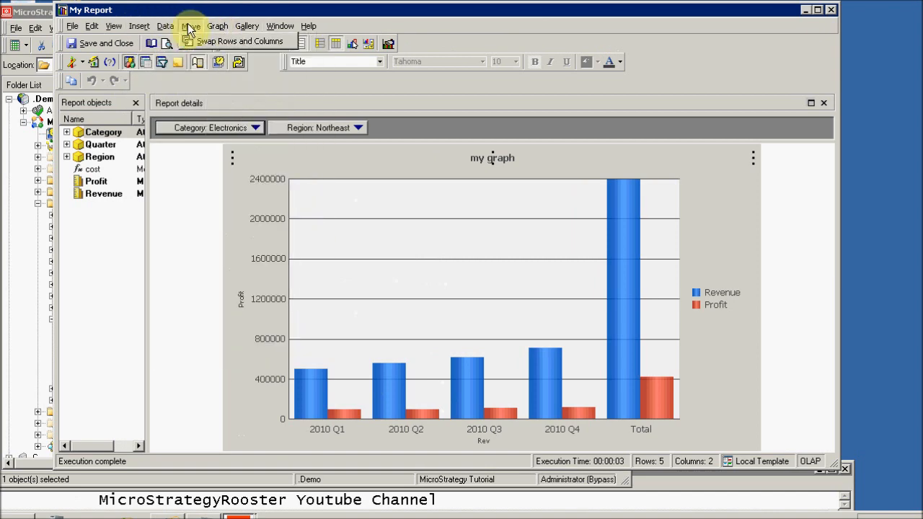
pyautogui.moveTo(246, 29)
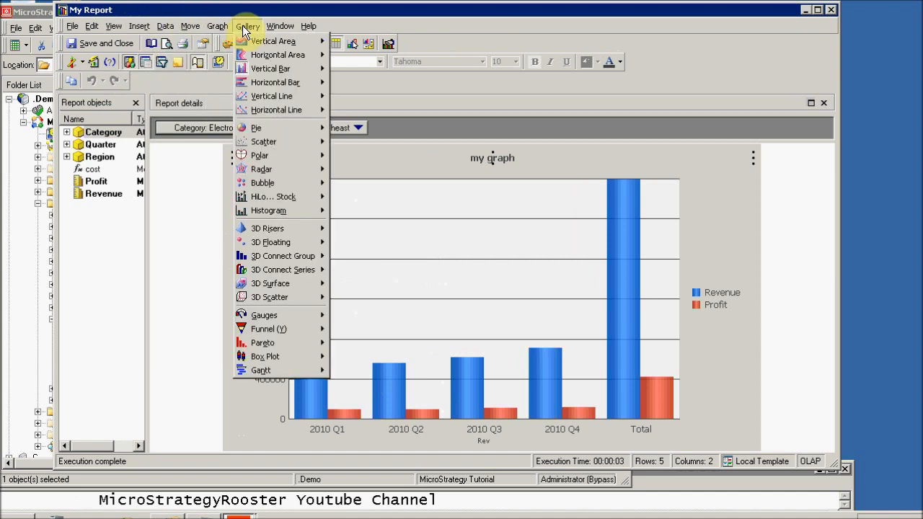
pyautogui.click(246, 28)
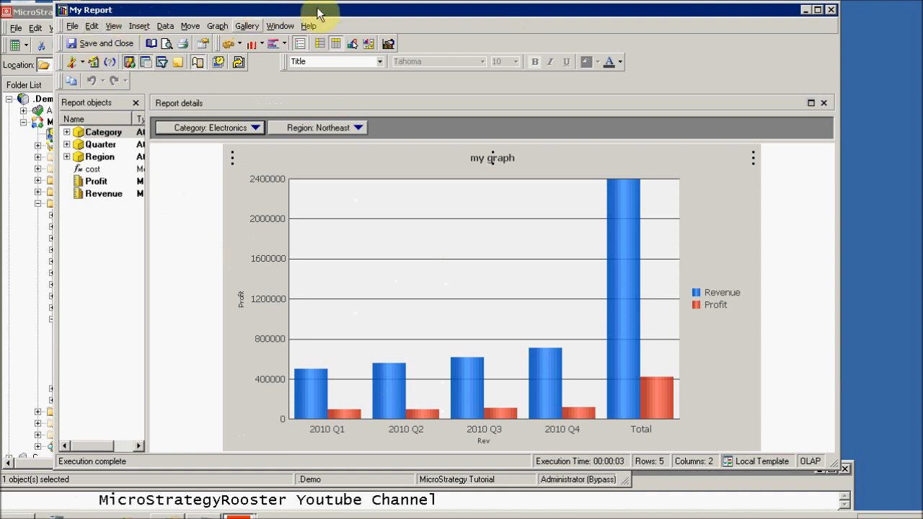
# Step: Show the graph's drop zones, then move Quarter to Series and Metrics to Categories
pyautogui.click(371, 44)
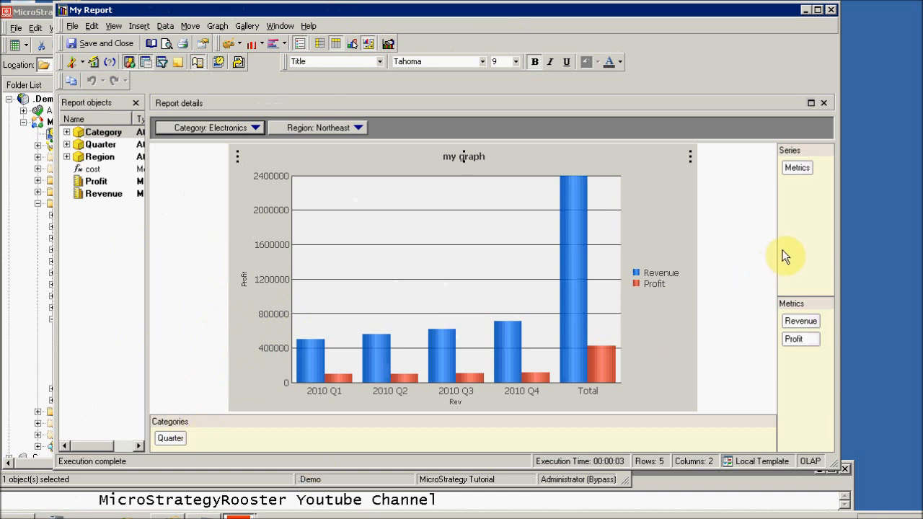
pyautogui.moveTo(183, 438); pyautogui.dragTo(807, 223)
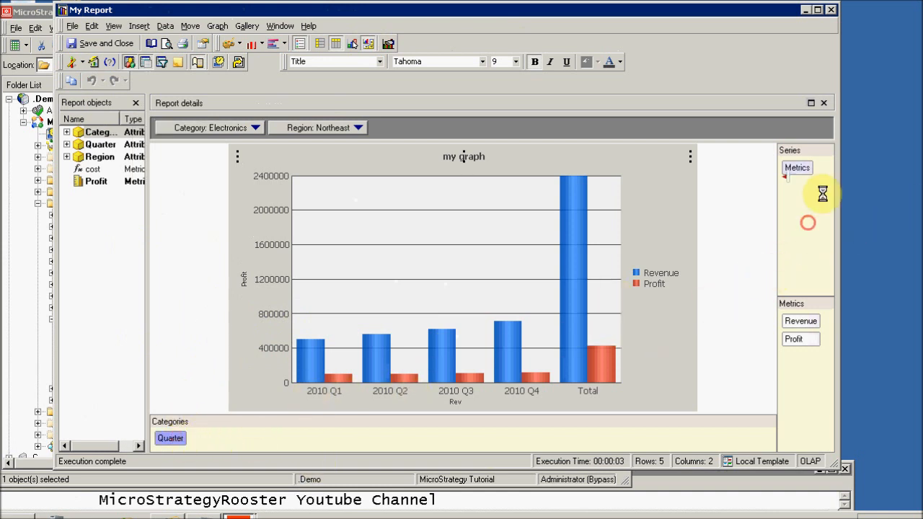
pyautogui.moveTo(798, 169); pyautogui.dragTo(505, 445)
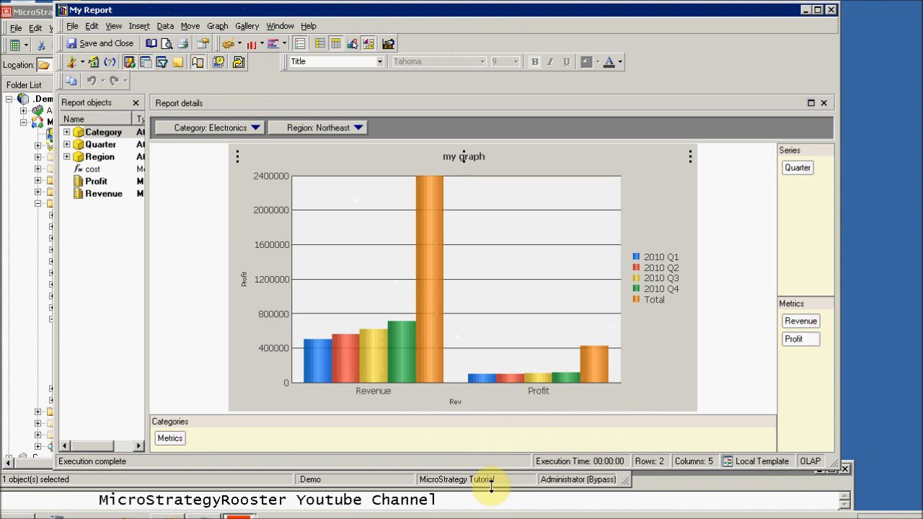
# Step: Move Quarter back to Categories and Metrics back to Series in the drop zones
pyautogui.moveTo(803, 166); pyautogui.dragTo(430, 440)
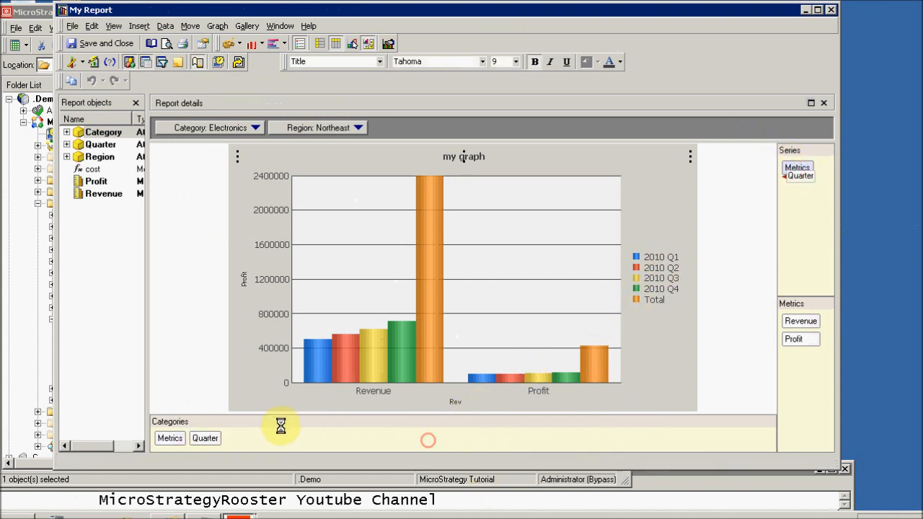
pyautogui.moveTo(184, 433)
pyautogui.mouseDown()
pyautogui.moveTo(645, 252)
pyautogui.moveTo(829, 246)
pyautogui.moveTo(796, 230)
pyautogui.mouseUp()
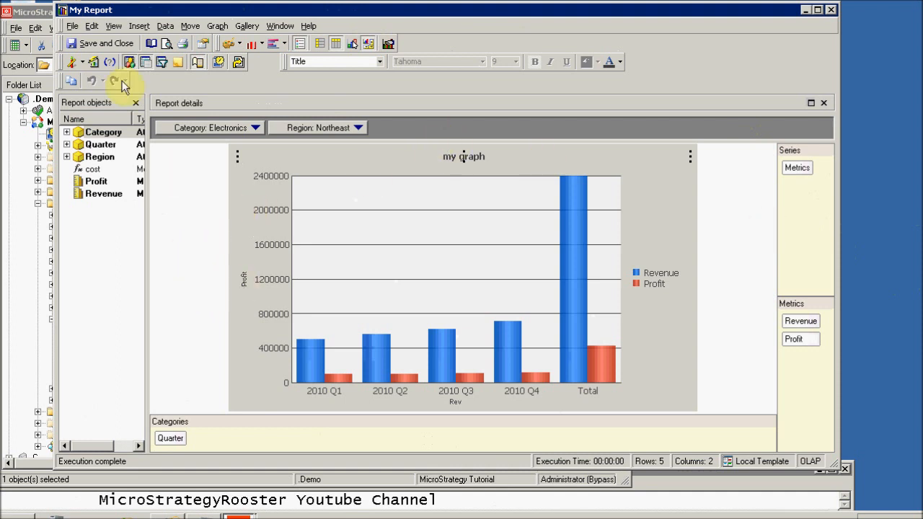
# Step: Save and close the report as Prompted, with both filter and template prompted
pyautogui.click(96, 47)
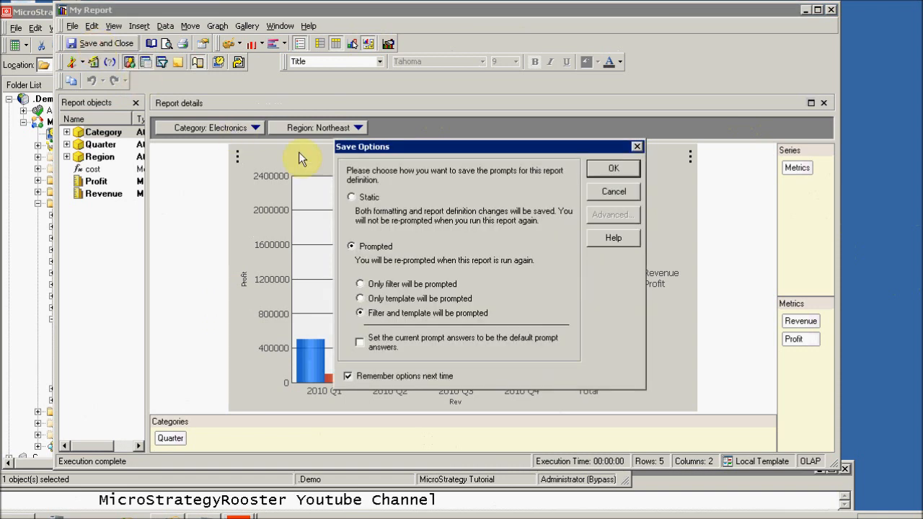
pyautogui.click(607, 168)
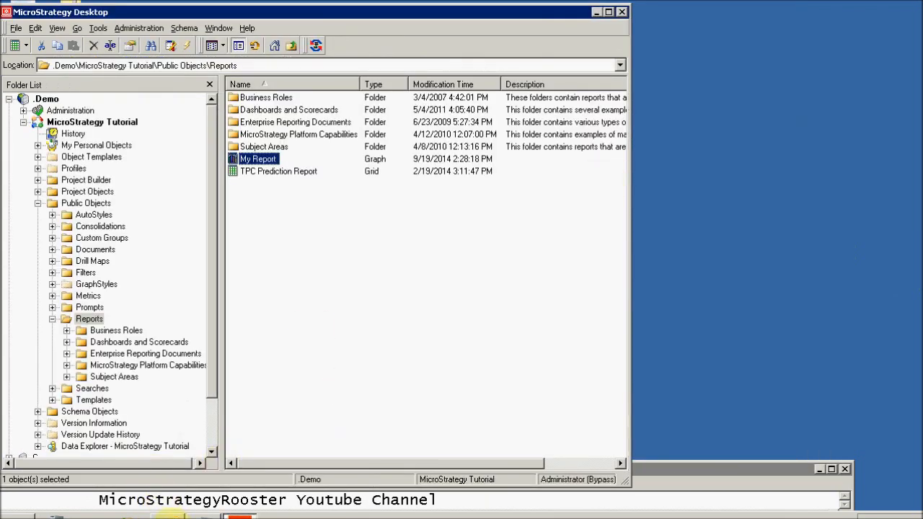
# Step: Switch to MicroStrategy Web in the browser and run My Report from Shared Reports for quarters 2010 Q1 to 2010 Q4
pyautogui.moveTo(168, 515)
pyautogui.click(196, 497)
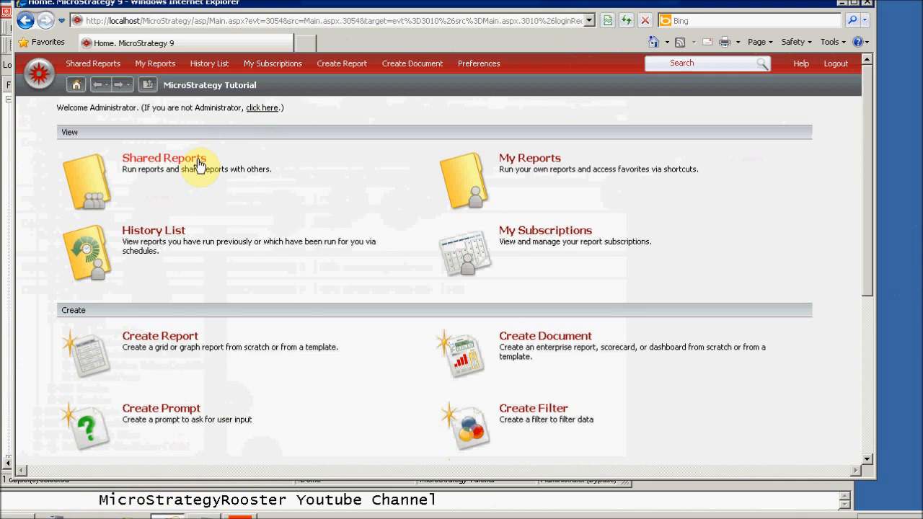
pyautogui.click(198, 163)
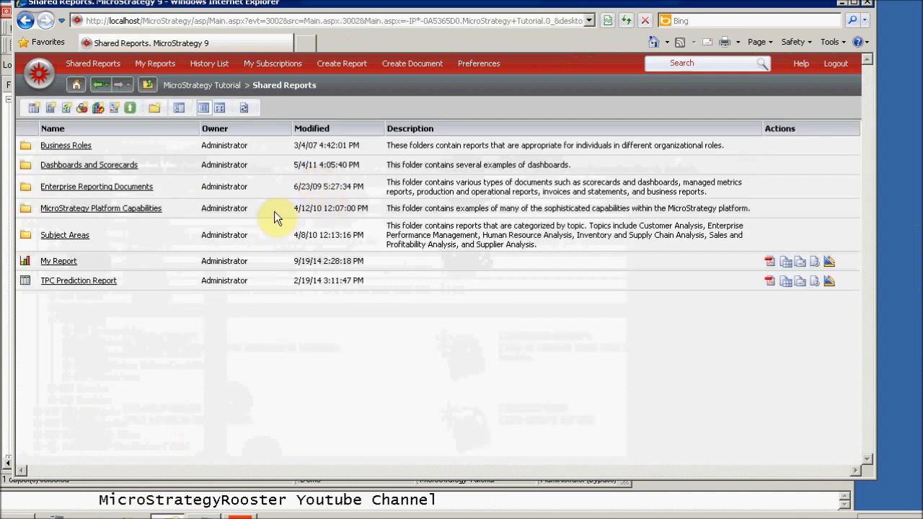
pyautogui.click(58, 262)
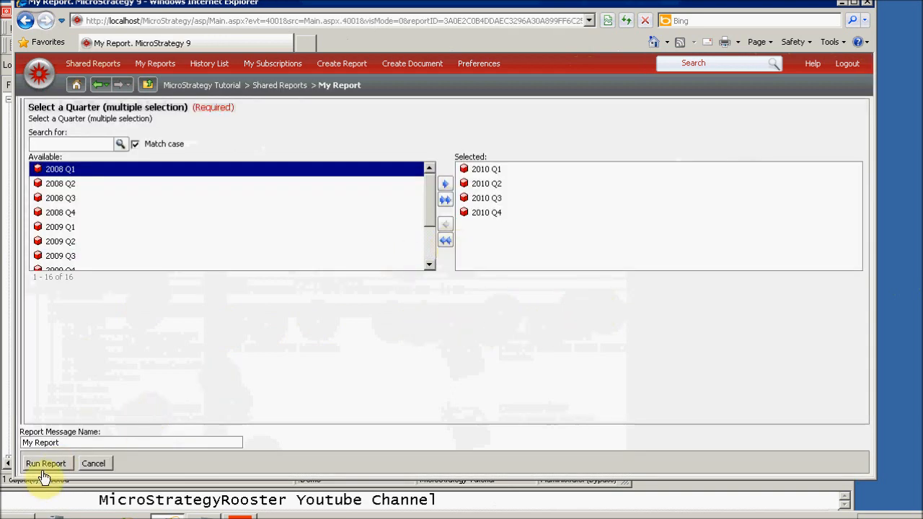
pyautogui.click(43, 464)
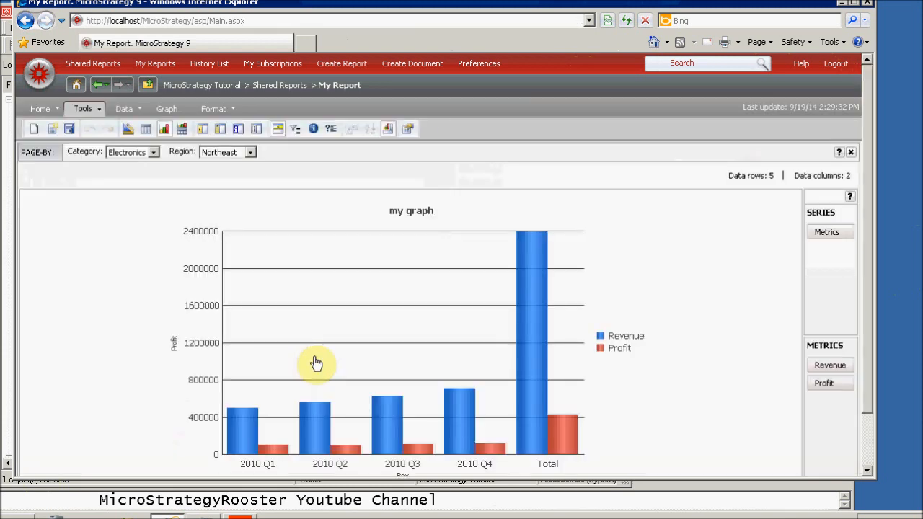
# Step: Enlarge the browser window and review the General and Format settings of the graph's formatting options
pyautogui.moveTo(871, 480); pyautogui.dragTo(891, 505)
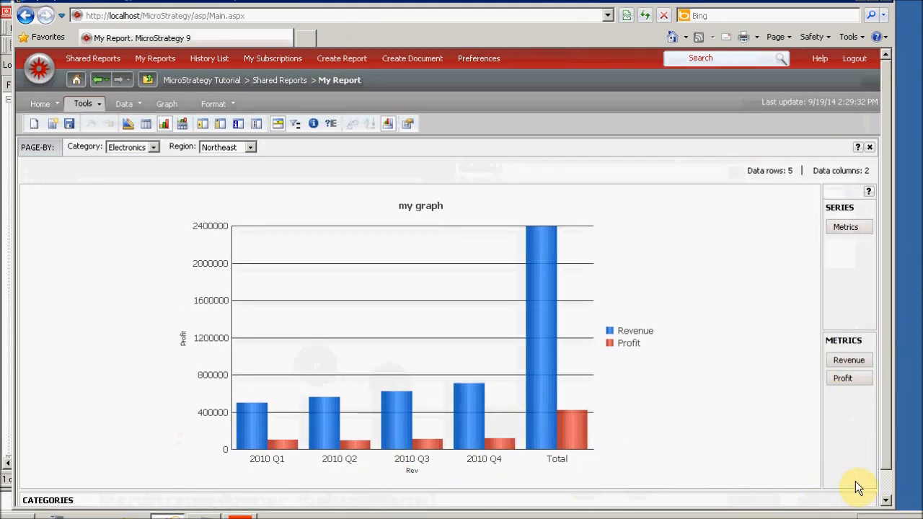
pyautogui.scroll(-1, 889, 459)
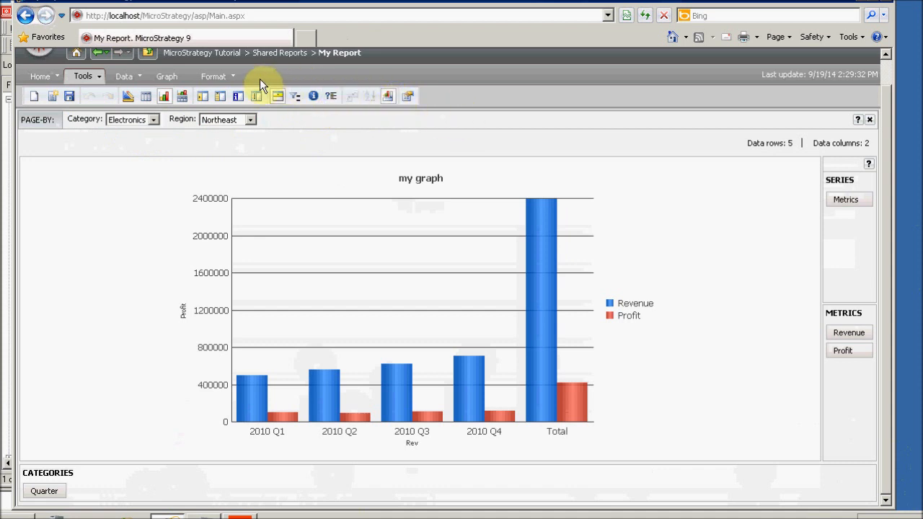
pyautogui.click(232, 79)
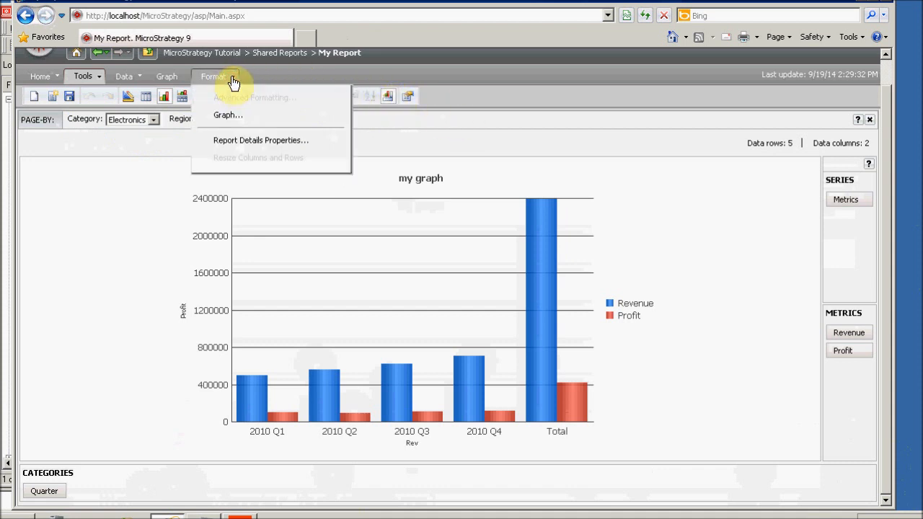
pyautogui.click(229, 118)
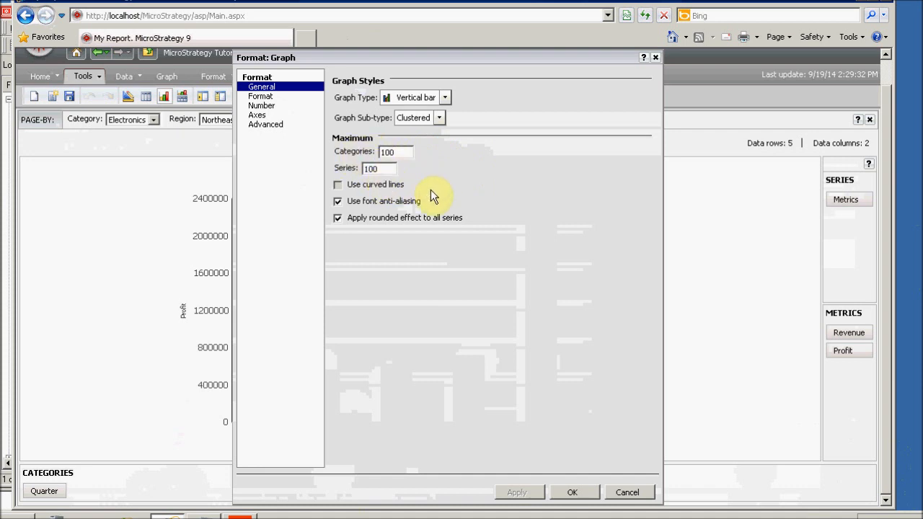
pyautogui.click(257, 97)
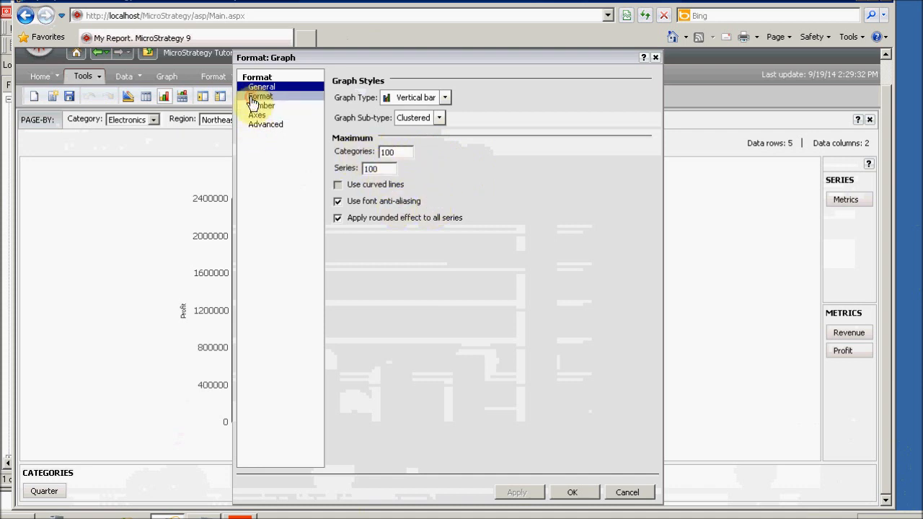
pyautogui.click(253, 106)
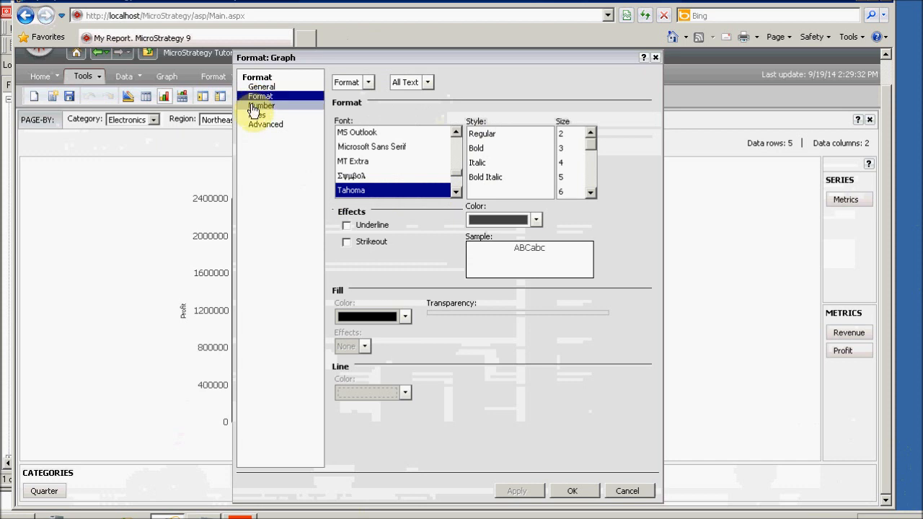
# Step: Try a manual Y1 axis minimum value of 100000 on the graph and undo the change
pyautogui.click(257, 116)
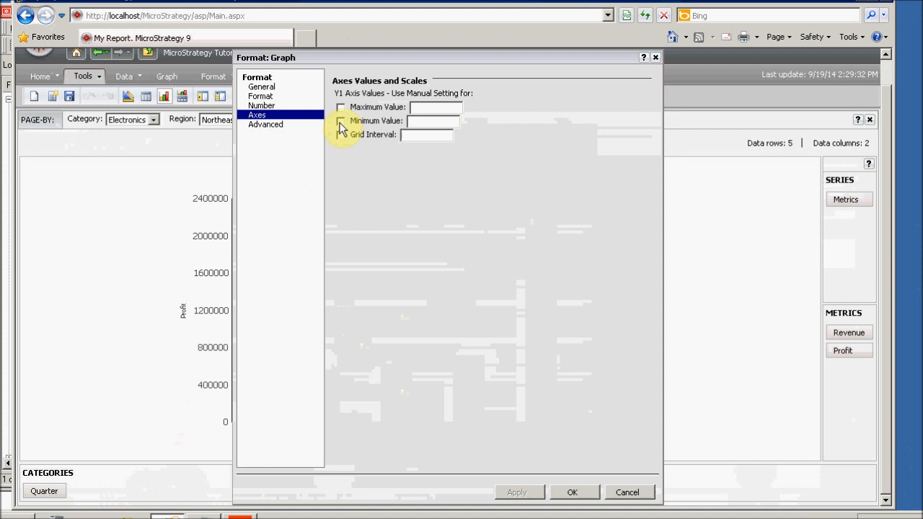
pyautogui.click(340, 121)
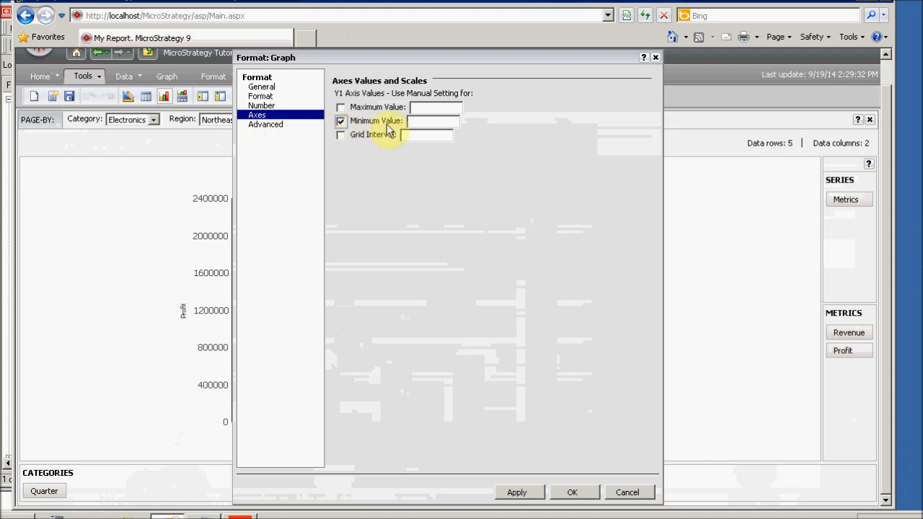
pyautogui.click(413, 120)
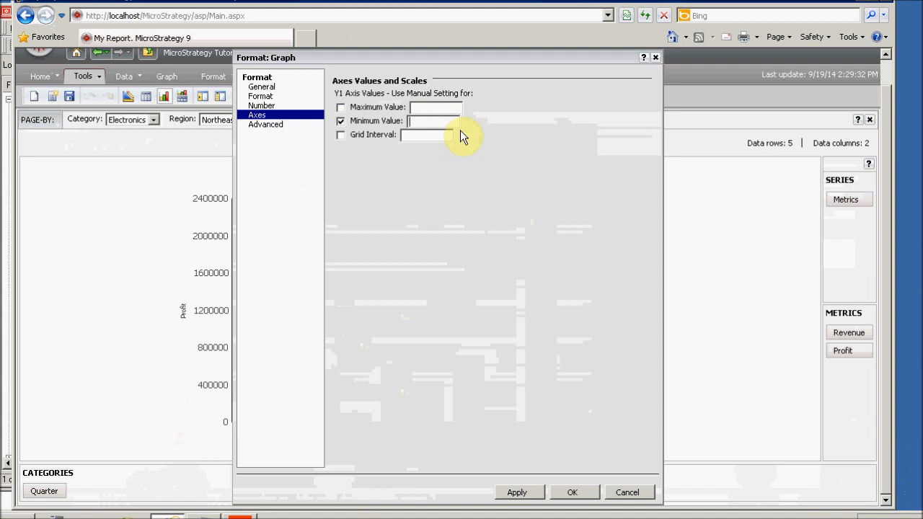
pyautogui.write('10000')
pyautogui.click(259, 125)
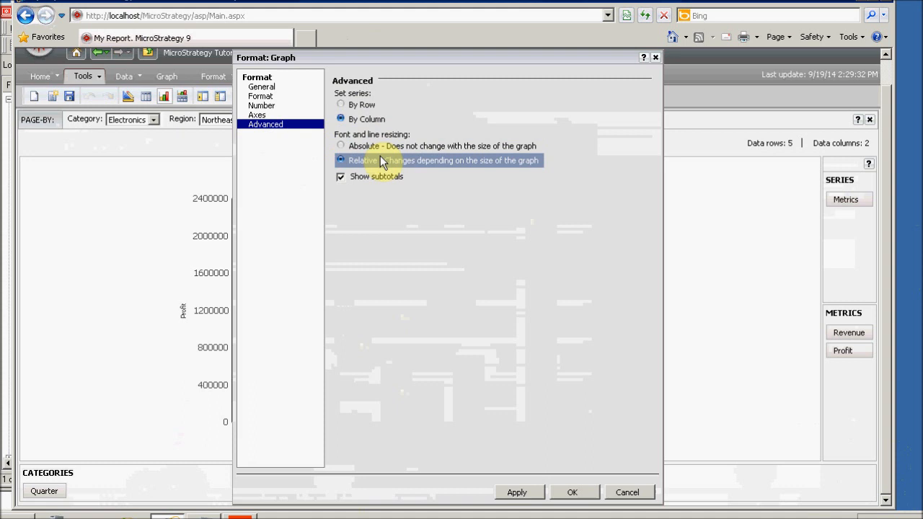
pyautogui.click(569, 492)
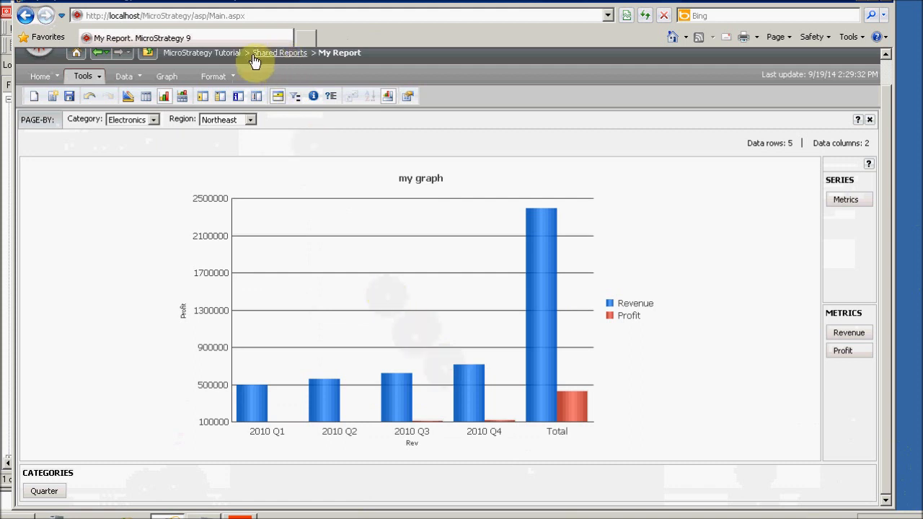
pyautogui.click(88, 98)
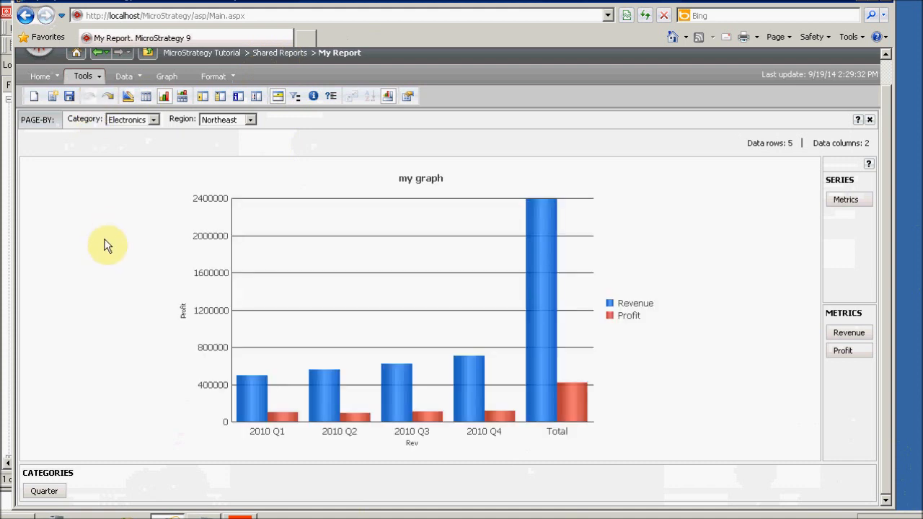
pyautogui.click(233, 78)
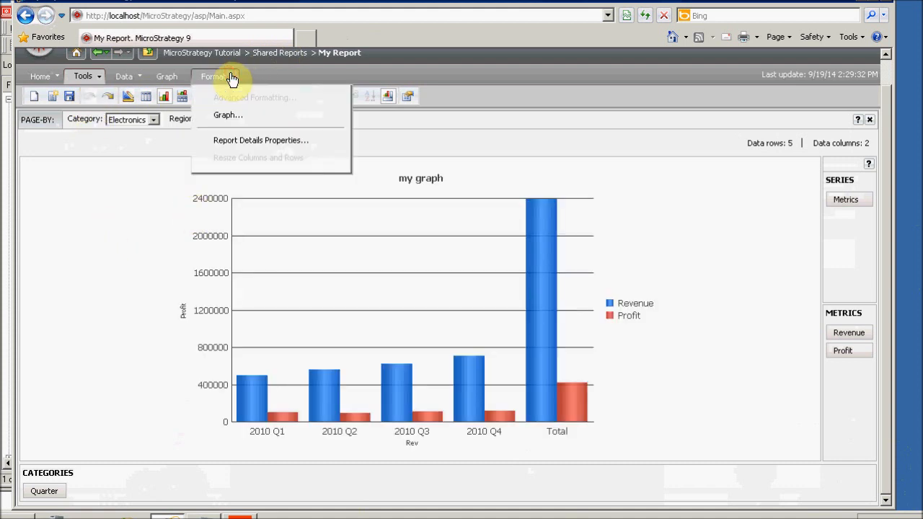
pyautogui.click(163, 76)
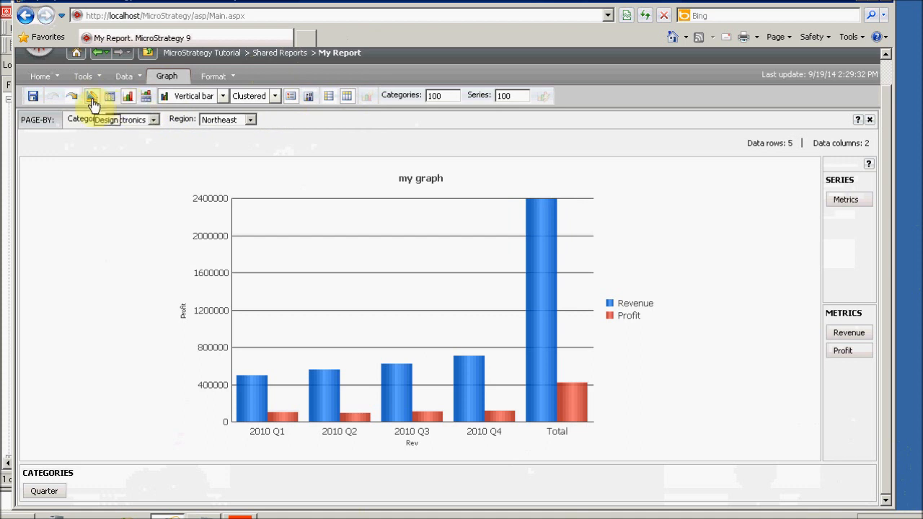
pyautogui.click(140, 78)
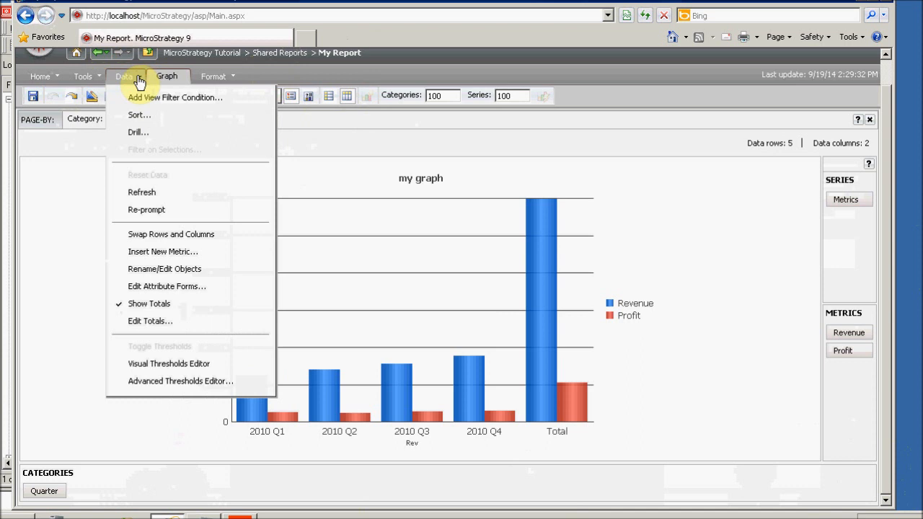
# Step: Hide the graph zones surrounding the report's graph
pyautogui.click(100, 78)
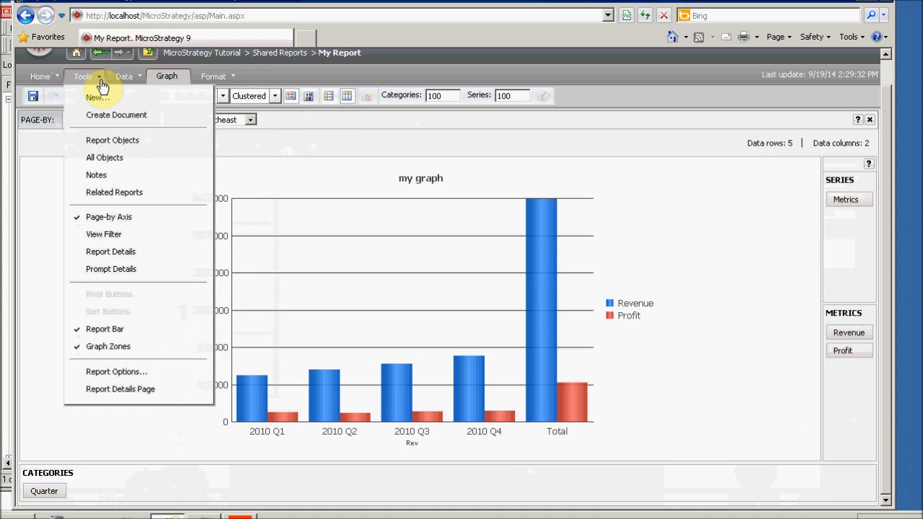
pyautogui.click(137, 347)
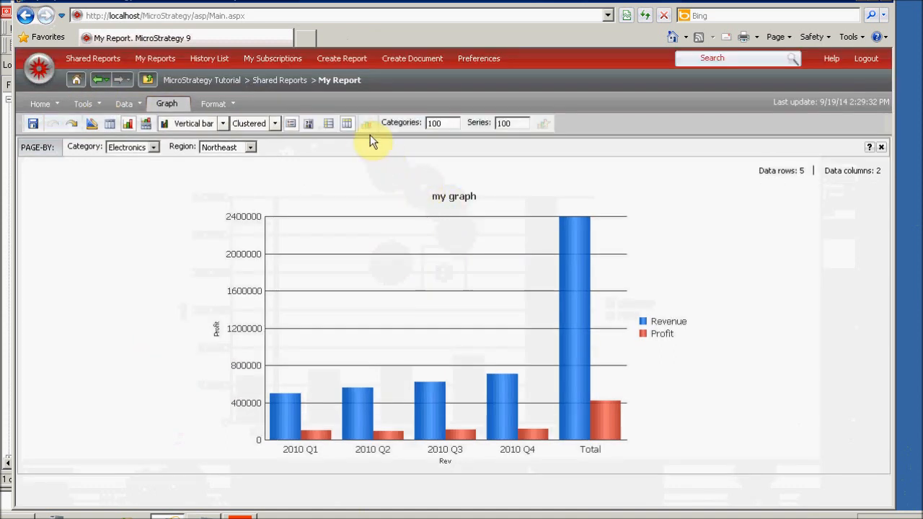
# Step: Show the formatting controls and check which formatting options the value axis labels offer
pyautogui.click(214, 103)
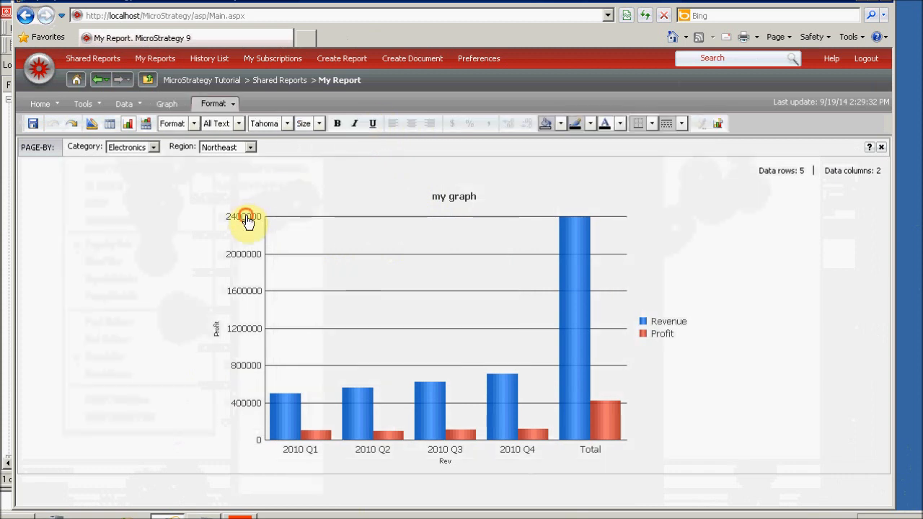
pyautogui.rightClick(247, 224)
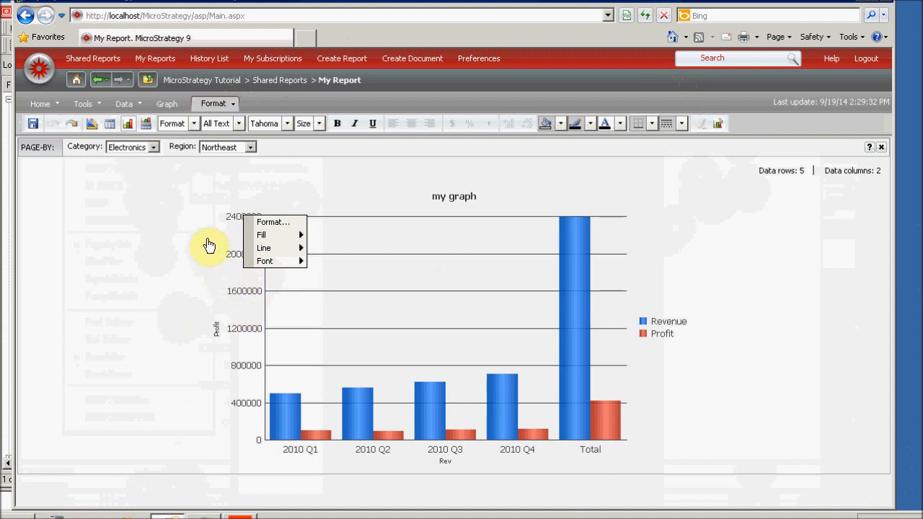
pyautogui.click(148, 238)
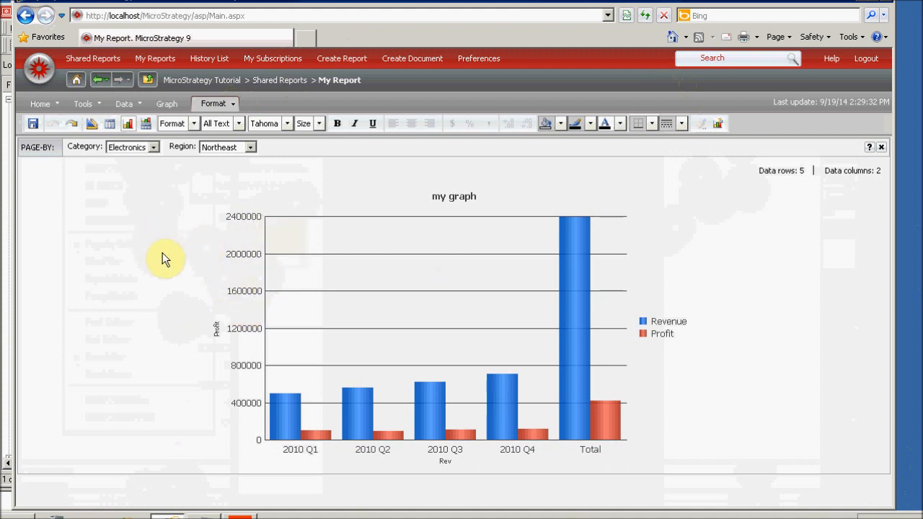
# Step: Inspect the report in design mode, with its report filter and drop zones, and run it again
pyautogui.click(94, 148)
pyautogui.click(92, 124)
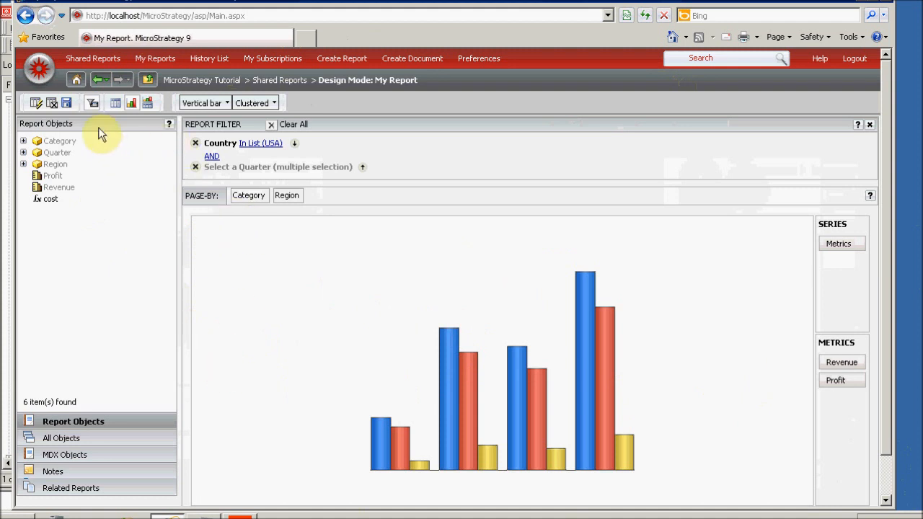
pyautogui.click(131, 105)
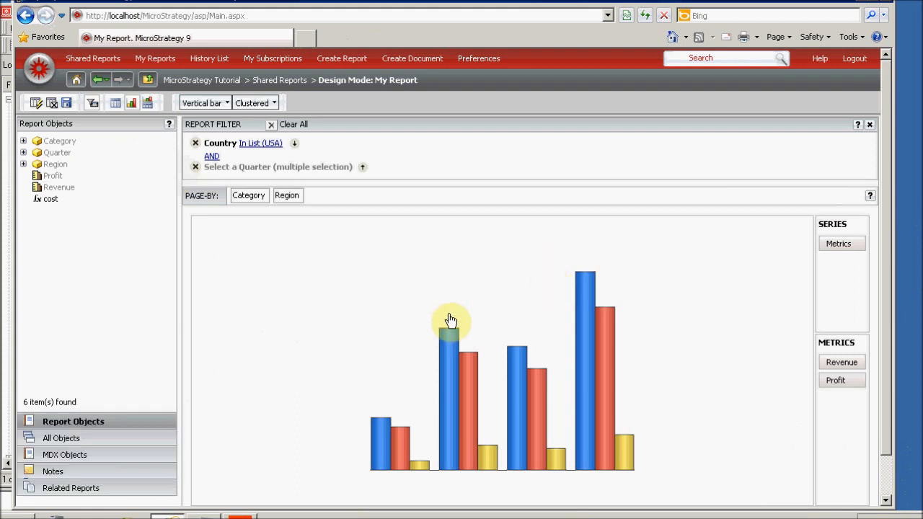
pyautogui.click(43, 103)
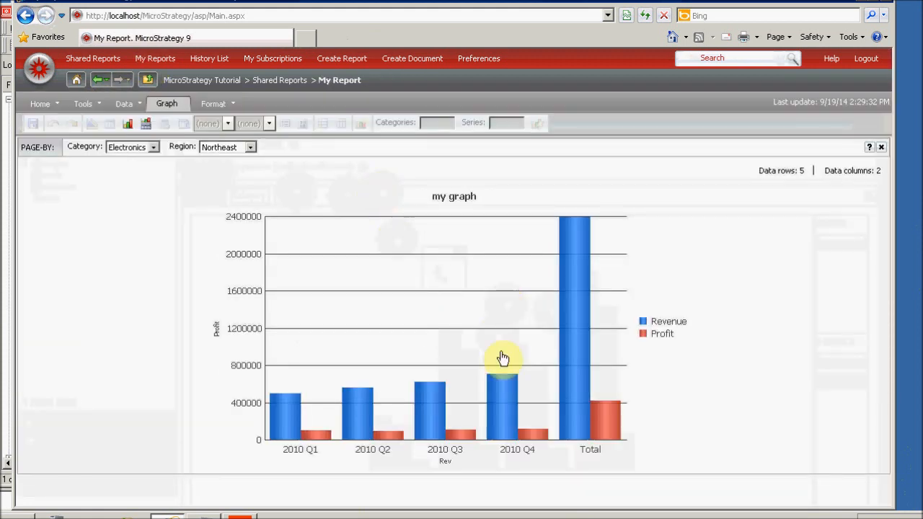
# Step: Check the drill options available on the 2010 Q4 Revenue bar
pyautogui.rightClick(498, 406)
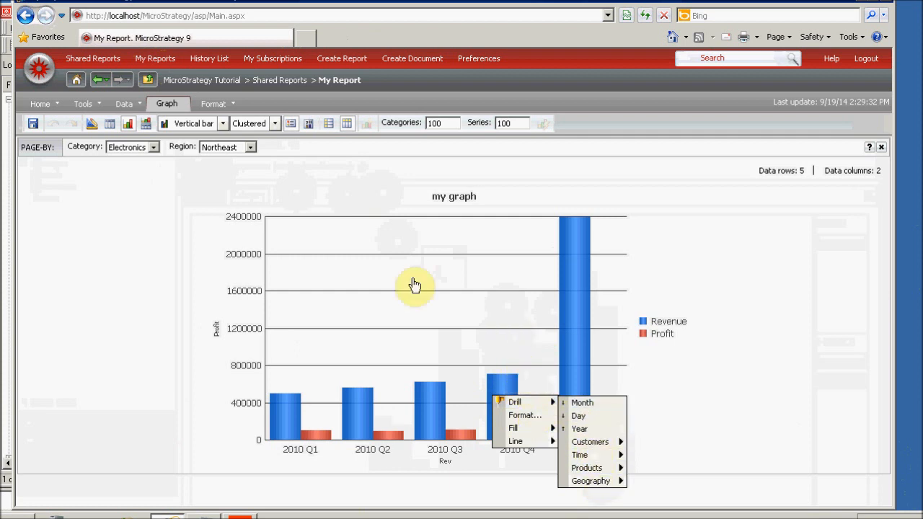
pyautogui.click(95, 280)
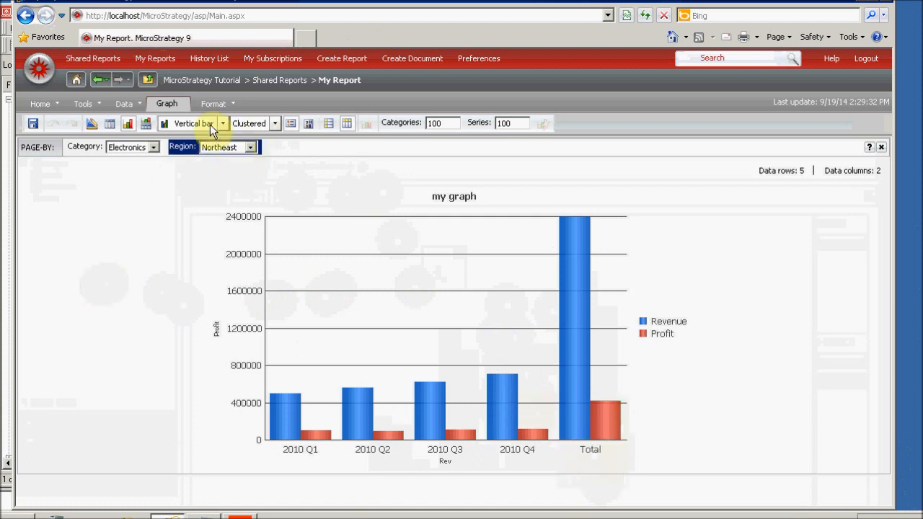
# Step: Create an advanced threshold on Revenue with the condition Revenue greater than or equal to 400000
pyautogui.click(138, 107)
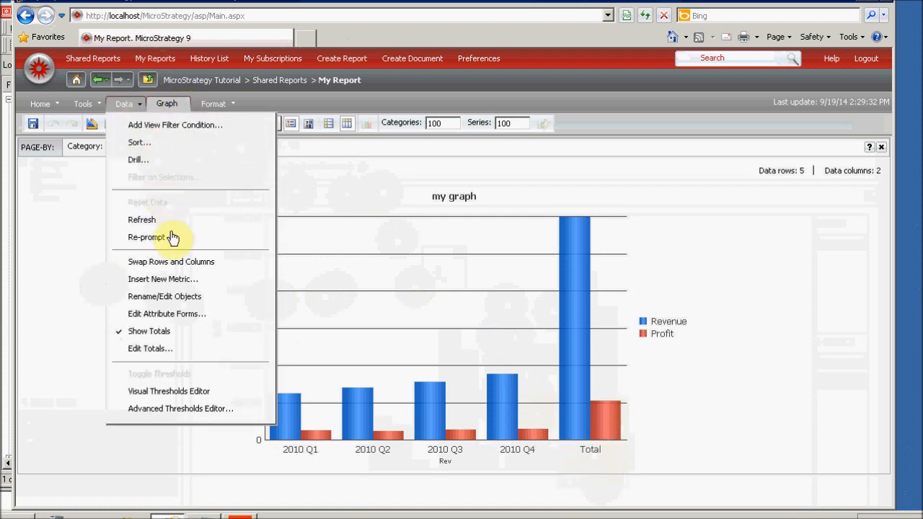
pyautogui.click(193, 411)
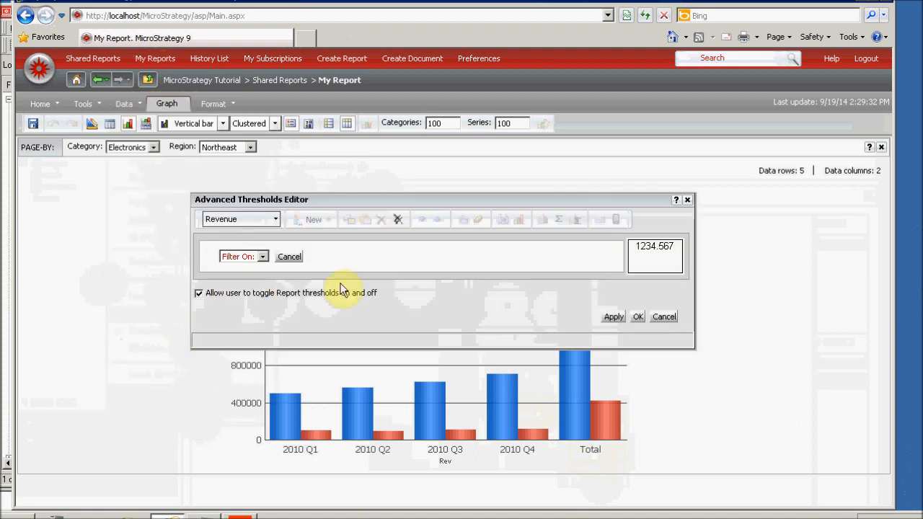
pyautogui.moveTo(348, 200); pyautogui.dragTo(225, 195)
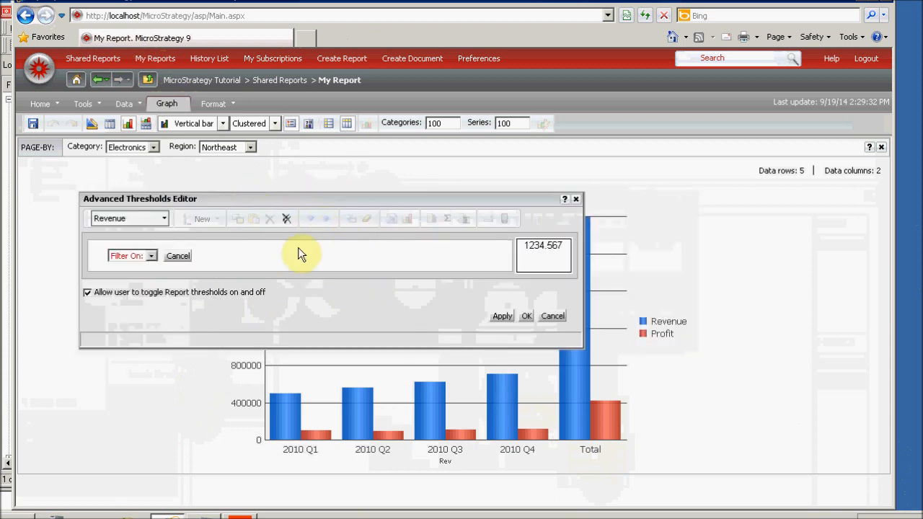
pyautogui.click(151, 256)
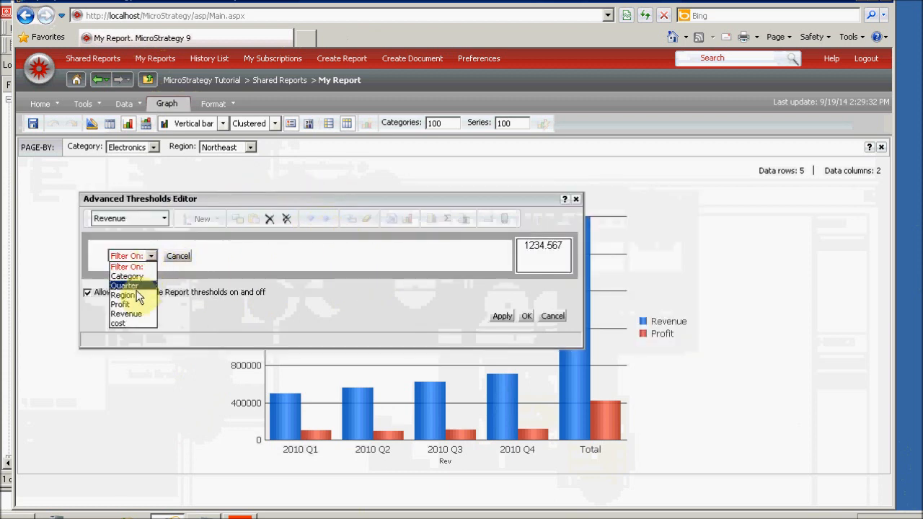
pyautogui.click(128, 317)
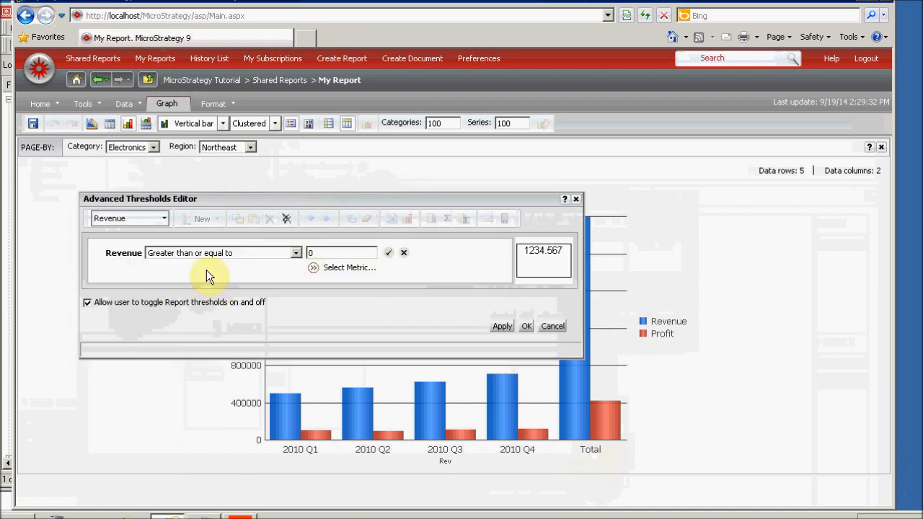
pyautogui.doubleClick(310, 252)
pyautogui.click(391, 257)
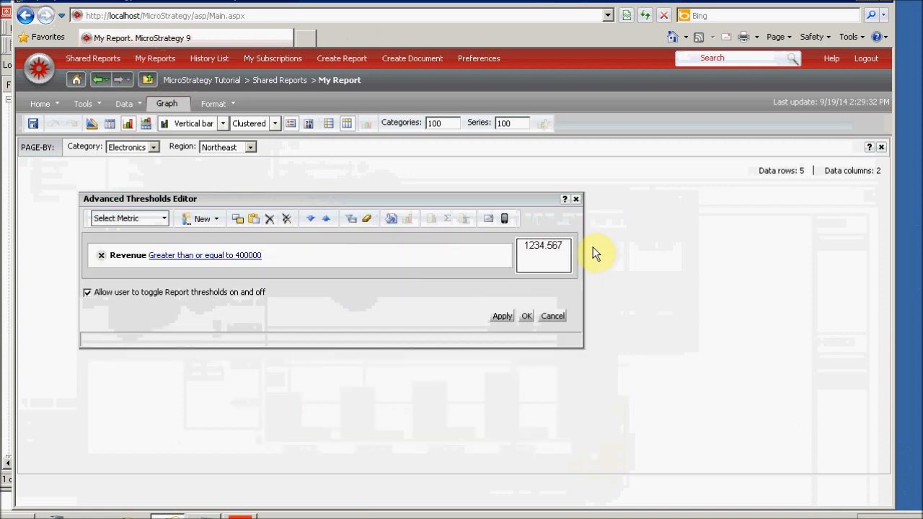
# Step: Give the Revenue threshold a plum fill color, enable it for the graph, and apply it to the report
pyautogui.click(540, 258)
pyautogui.doubleClick(538, 254)
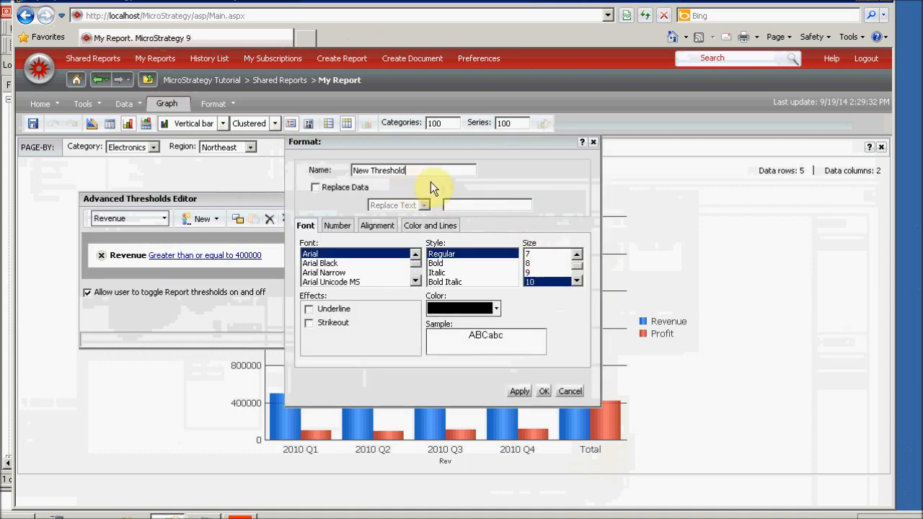
pyautogui.click(452, 224)
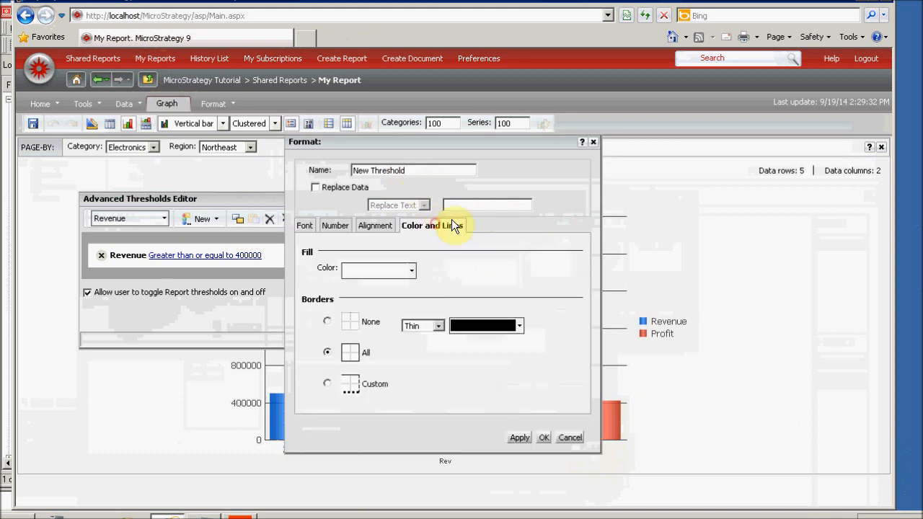
pyautogui.click(413, 270)
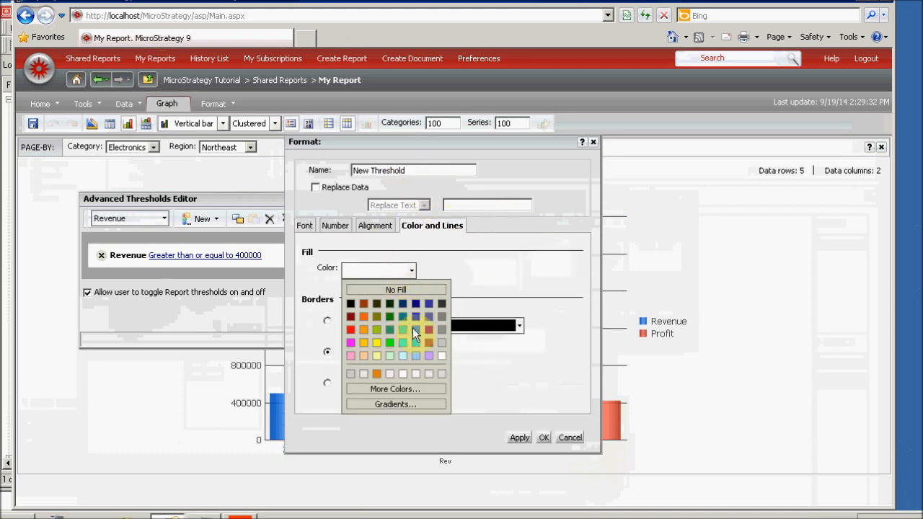
pyautogui.click(428, 344)
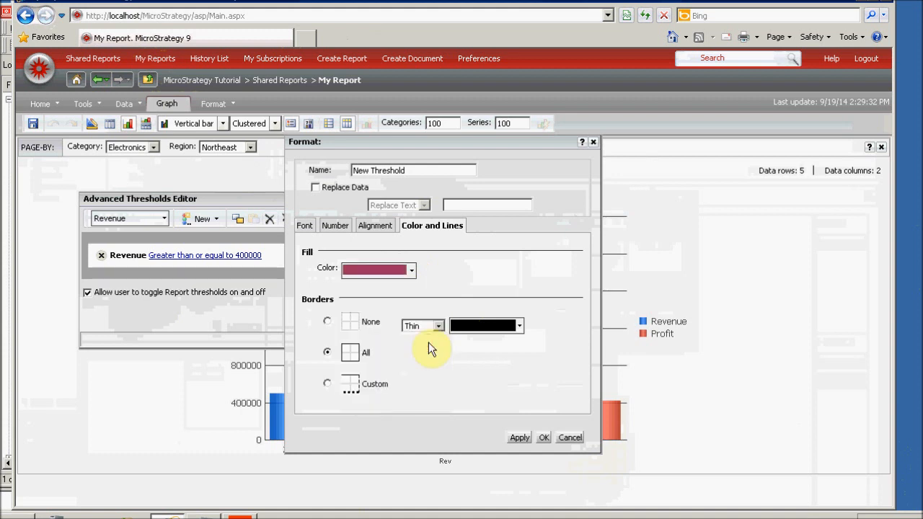
pyautogui.click(544, 438)
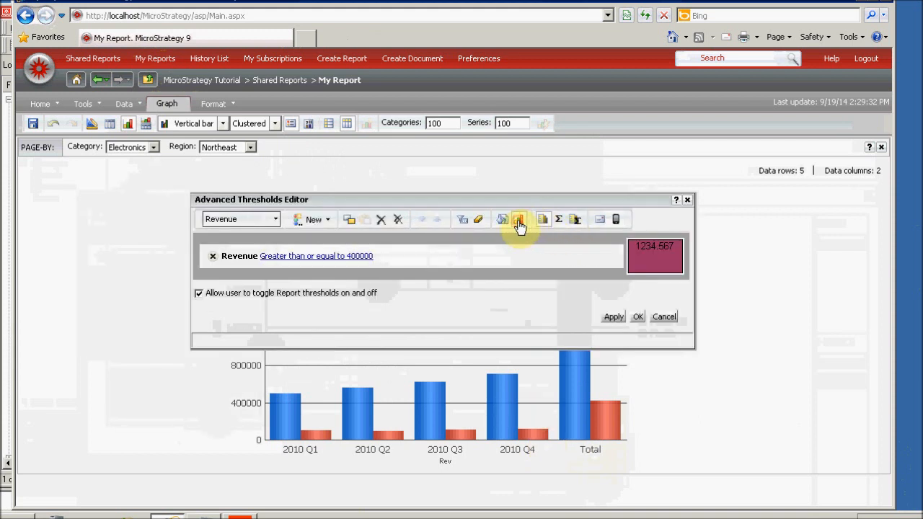
pyautogui.click(635, 317)
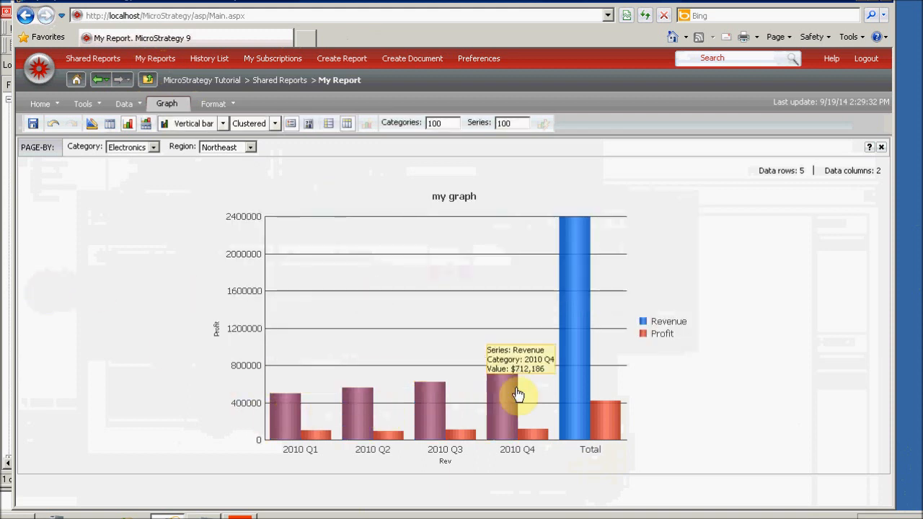
# Step: Reopen the advanced thresholds and extend the Revenue threshold to both metric values and subtotals
pyautogui.click(198, 147)
pyautogui.click(137, 106)
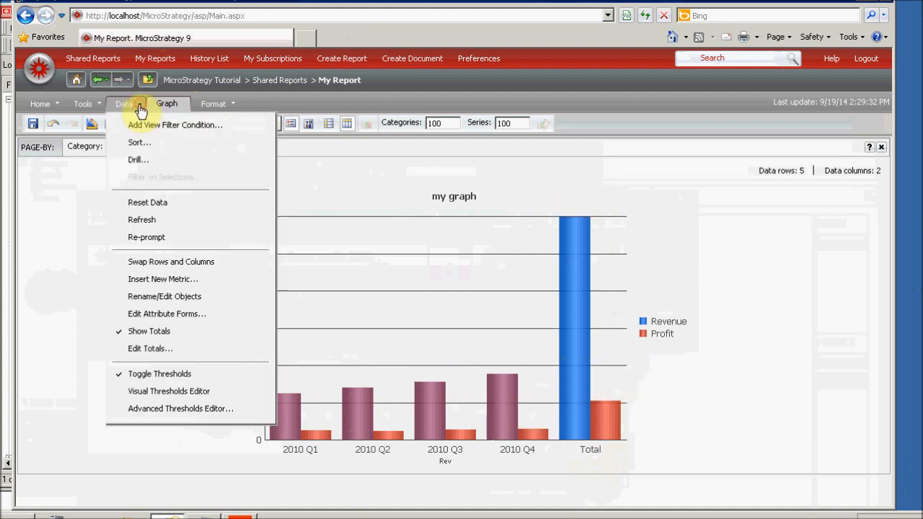
pyautogui.click(210, 409)
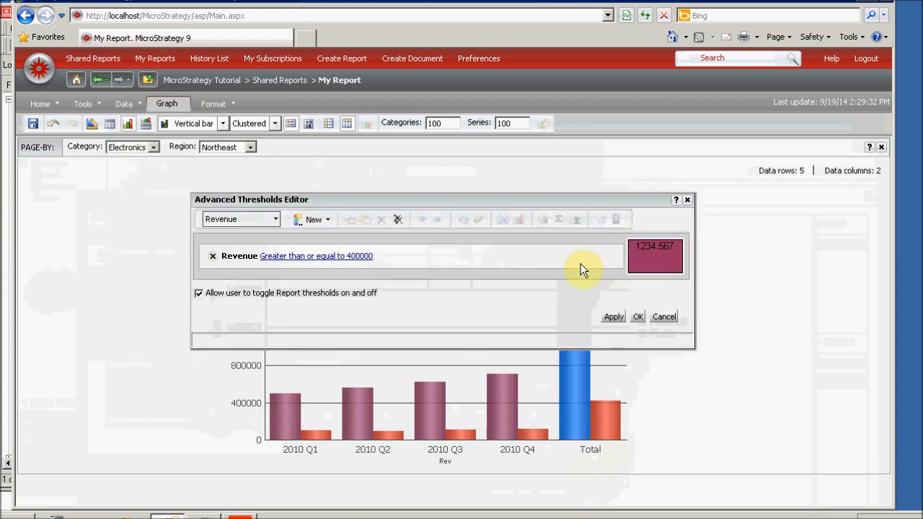
pyautogui.click(587, 255)
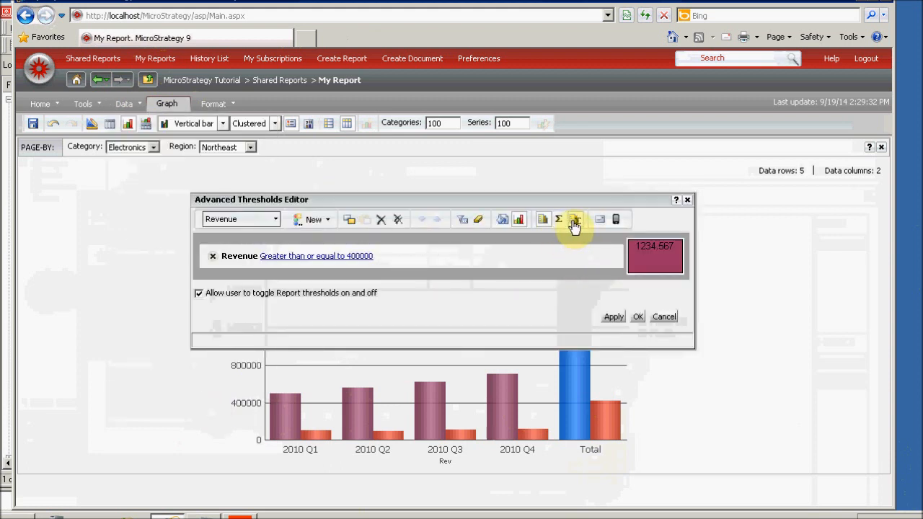
pyautogui.click(575, 220)
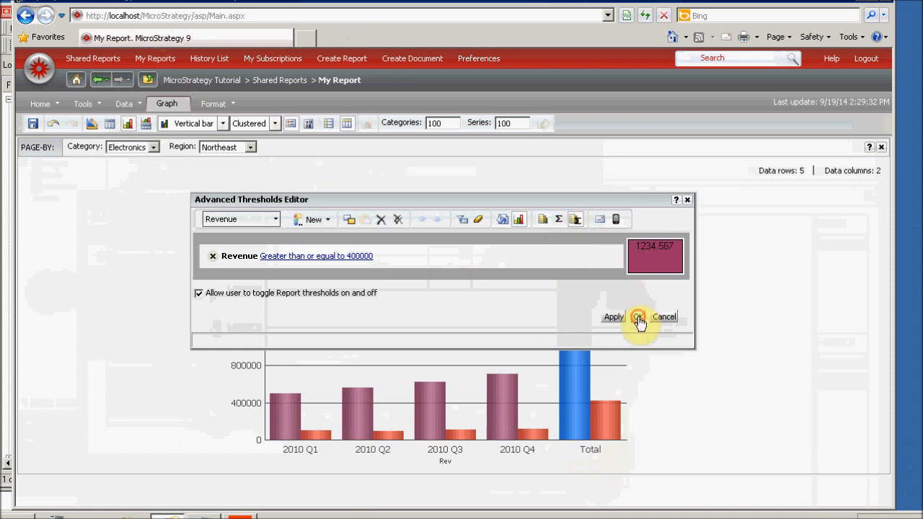
pyautogui.click(639, 318)
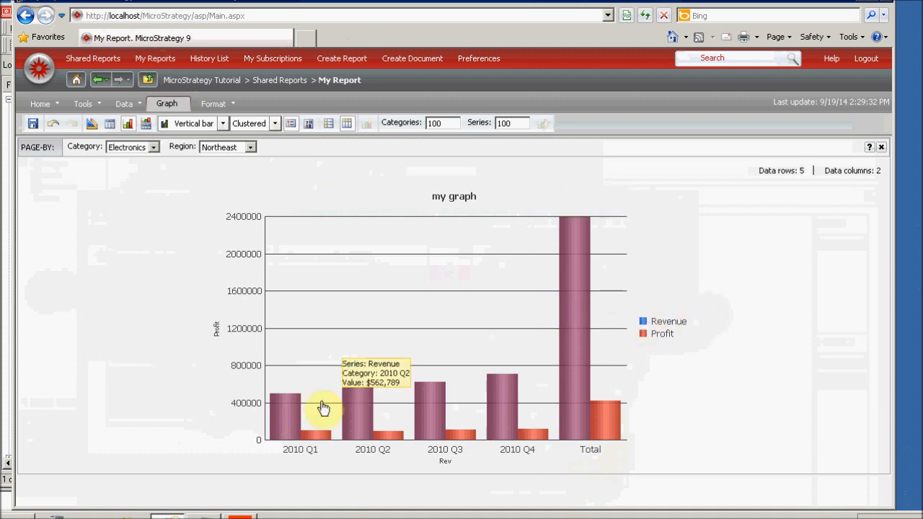
# Step: Check the values of the recolored Revenue bars, and change the graph type from Vertical bar to Pie
pyautogui.moveTo(290, 412)
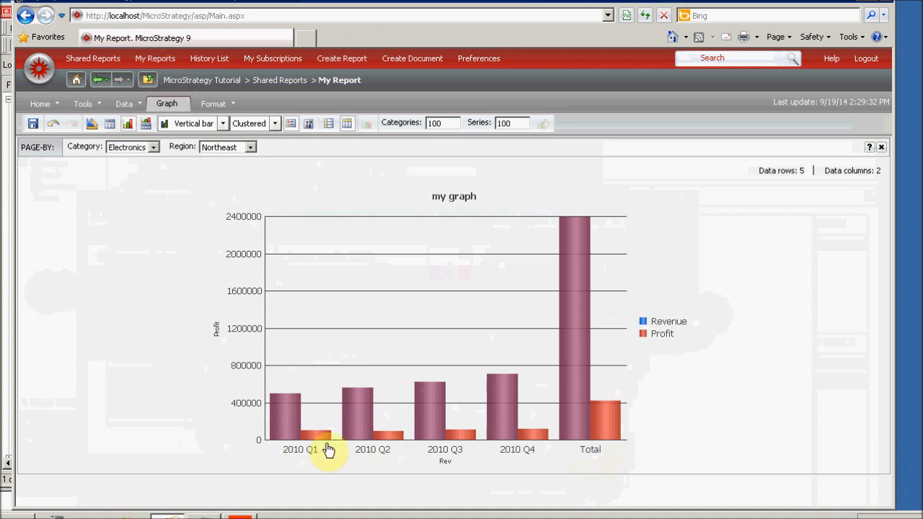
pyautogui.moveTo(435, 413)
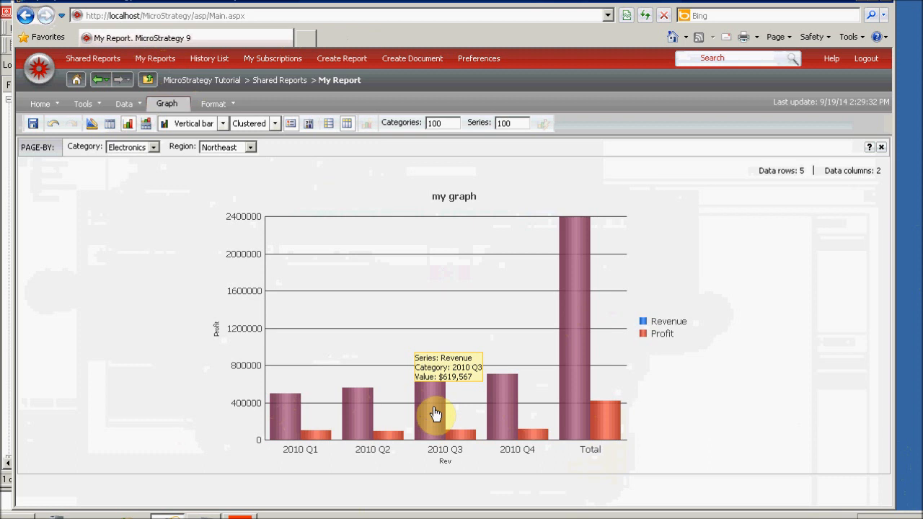
pyautogui.click(222, 124)
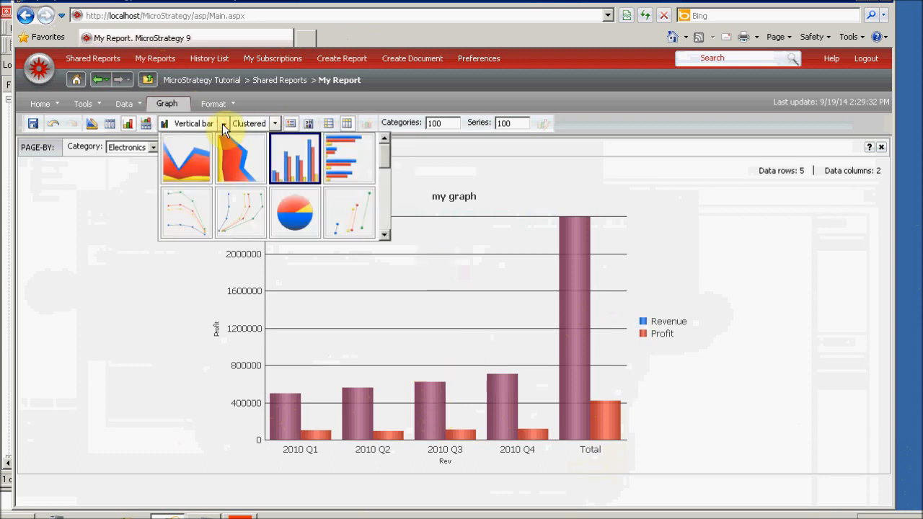
pyautogui.click(297, 217)
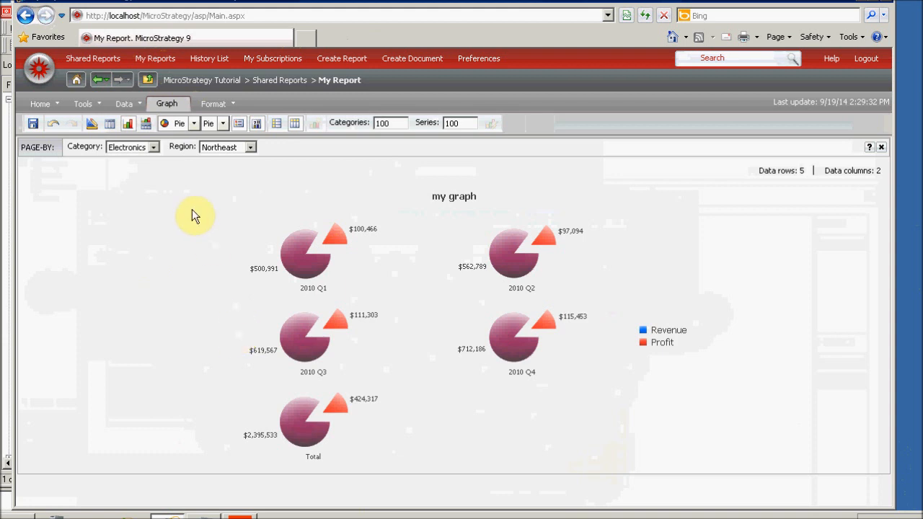
# Step: Change the graph type to Bubble
pyautogui.click(214, 106)
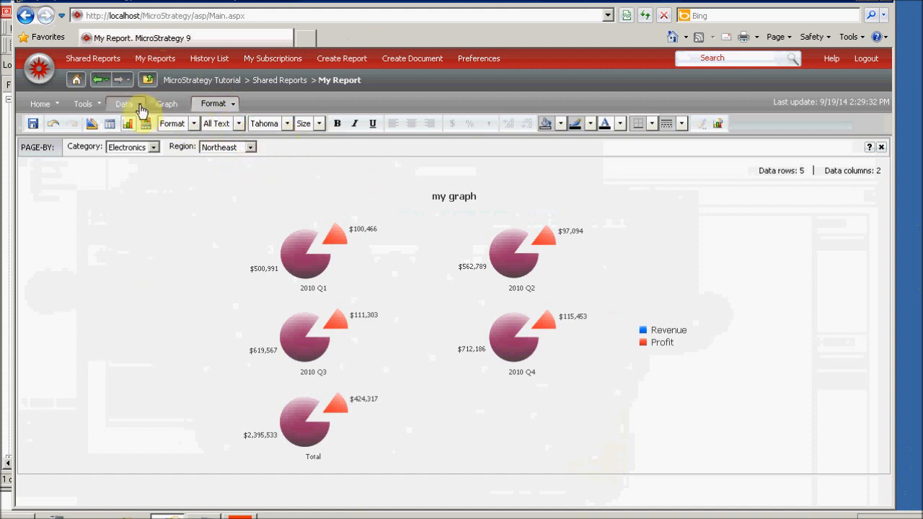
pyautogui.click(167, 103)
pyautogui.click(197, 124)
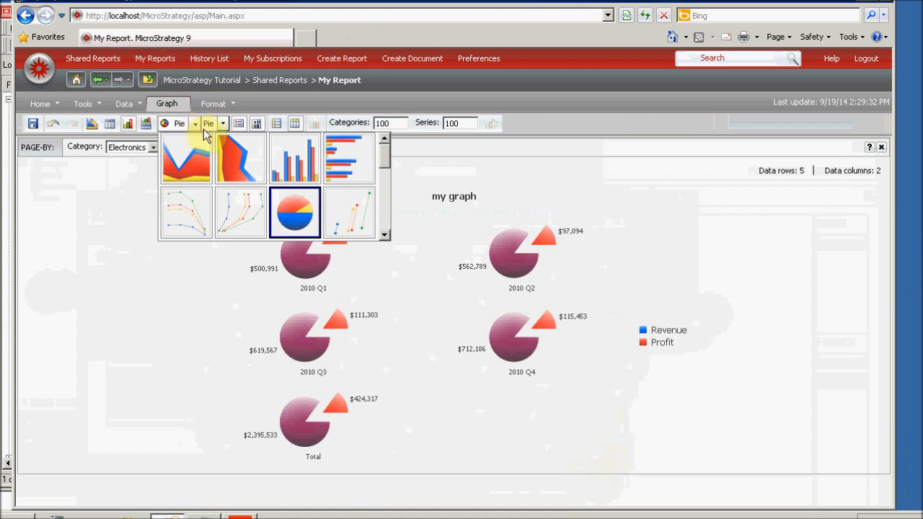
pyautogui.click(385, 220)
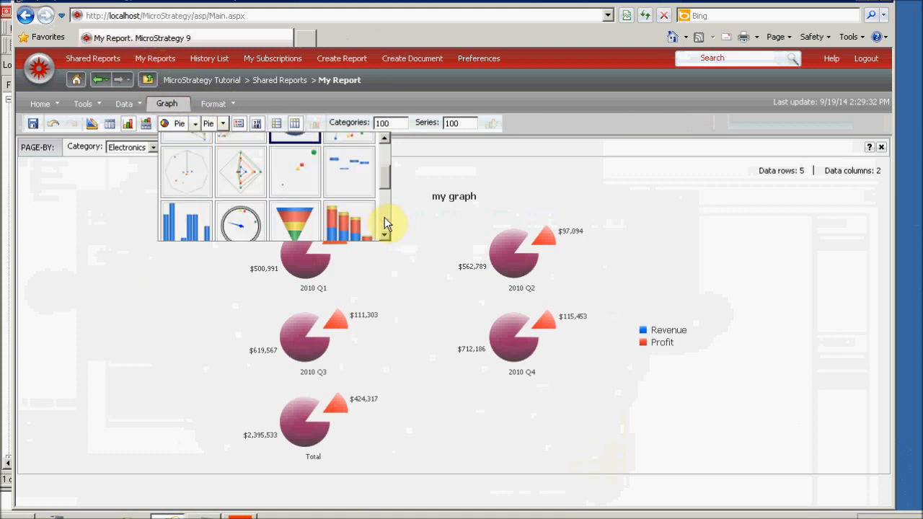
pyautogui.click(303, 186)
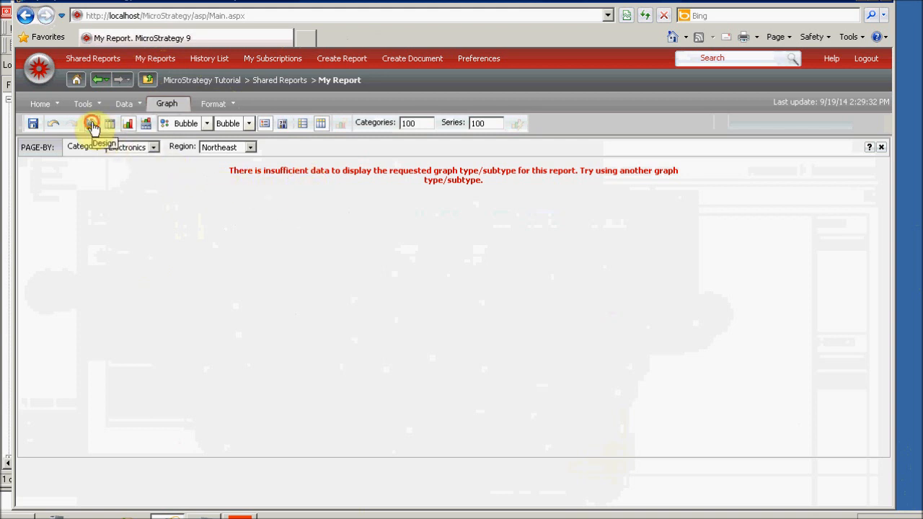
# Step: Switch the report to design mode and add the cost metric ahead of Revenue in the graph's metrics
pyautogui.click(92, 127)
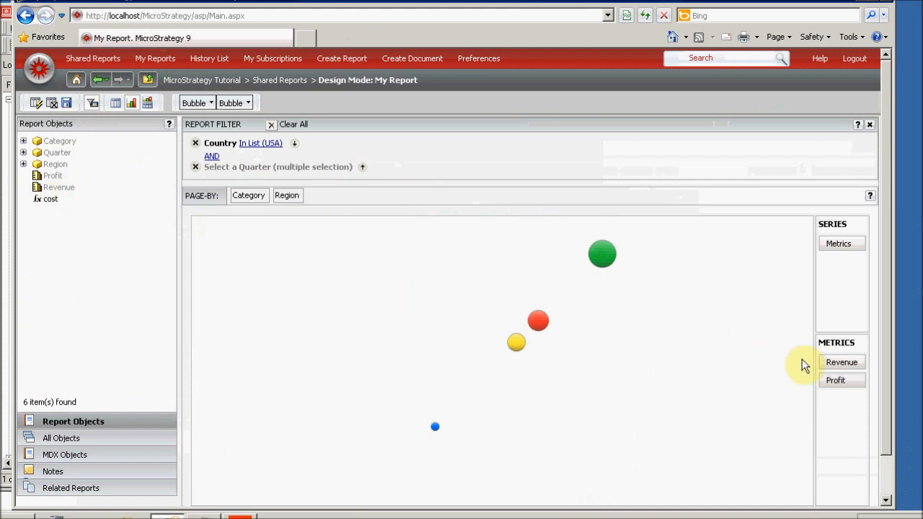
pyautogui.click(48, 199)
pyautogui.moveTo(88, 215); pyautogui.dragTo(844, 417)
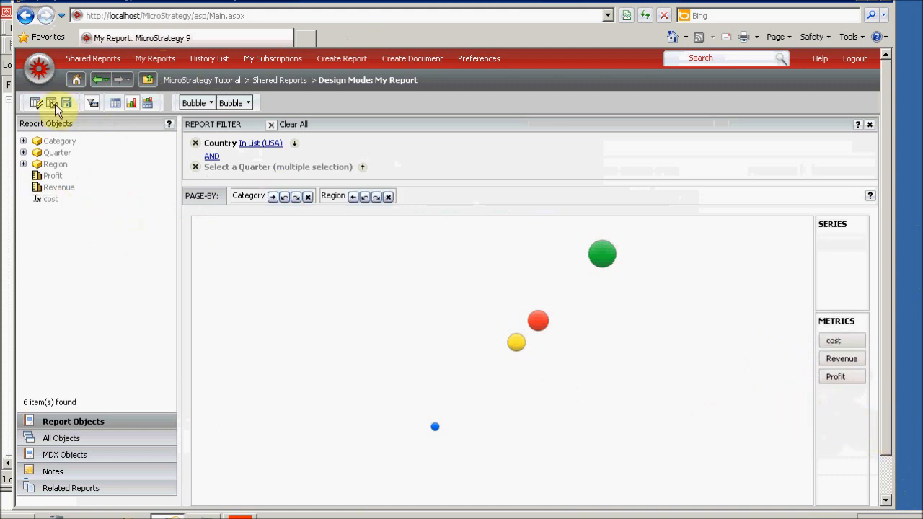
# Step: Move Metrics from the graph's categories to its series, leaving Quarter as the category, and run the report
pyautogui.moveTo(884, 372); pyautogui.dragTo(903, 469)
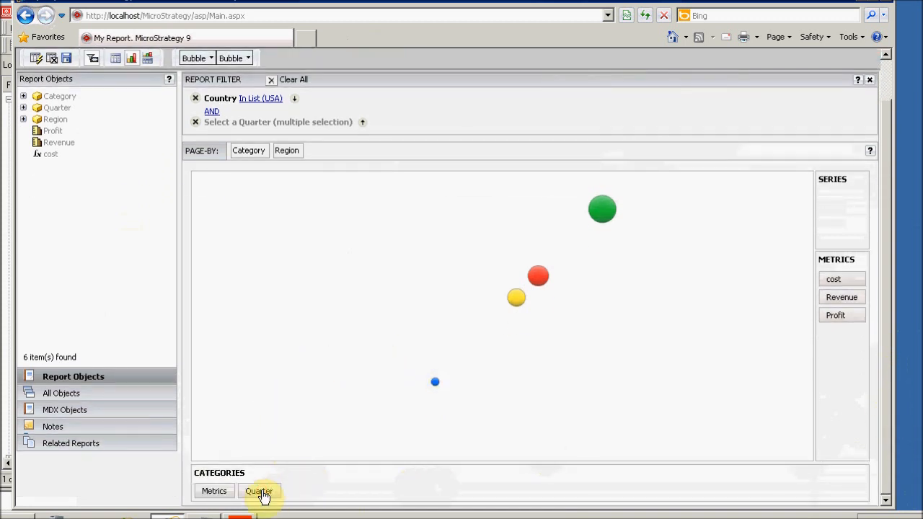
pyautogui.moveTo(462, 390); pyautogui.dragTo(841, 190)
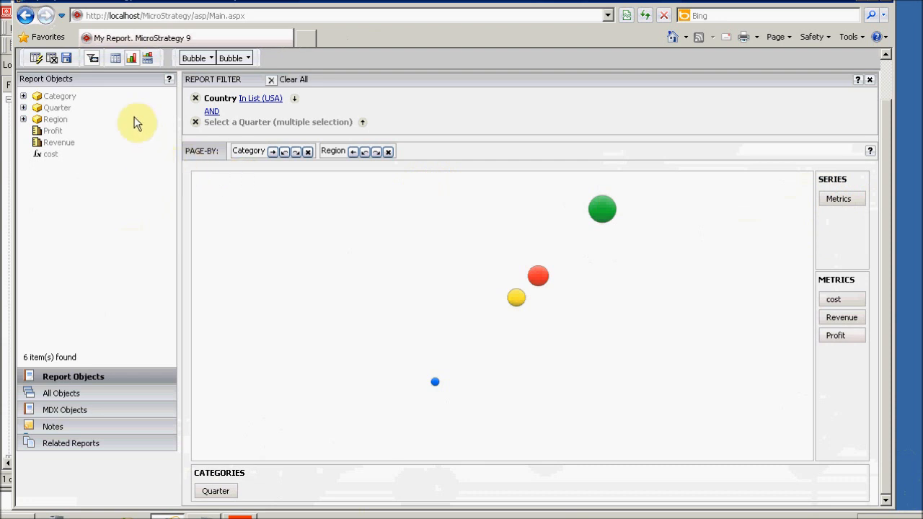
pyautogui.click(41, 64)
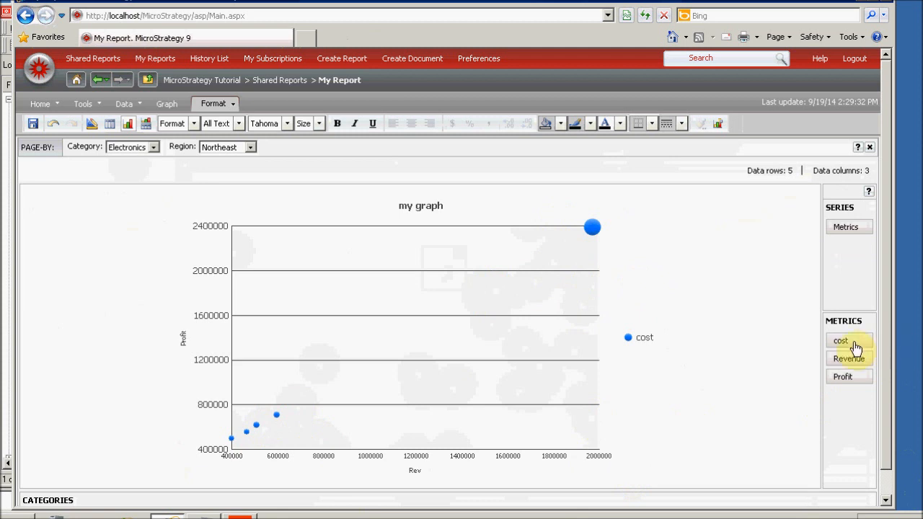
# Step: Reorder the bubble graph's metrics to Profit, Revenue, cost
pyautogui.moveTo(845, 340); pyautogui.dragTo(850, 389)
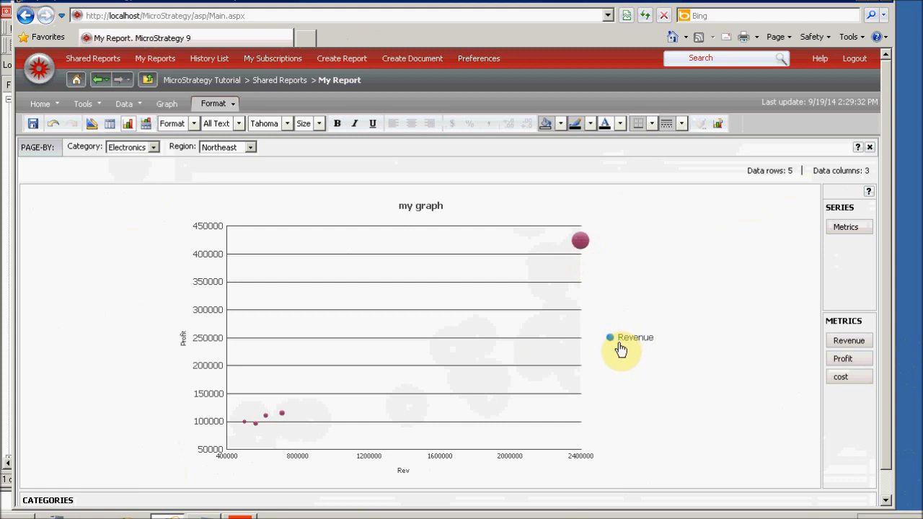
pyautogui.moveTo(848, 346); pyautogui.dragTo(846, 393)
pyautogui.moveTo(853, 358); pyautogui.dragTo(859, 328)
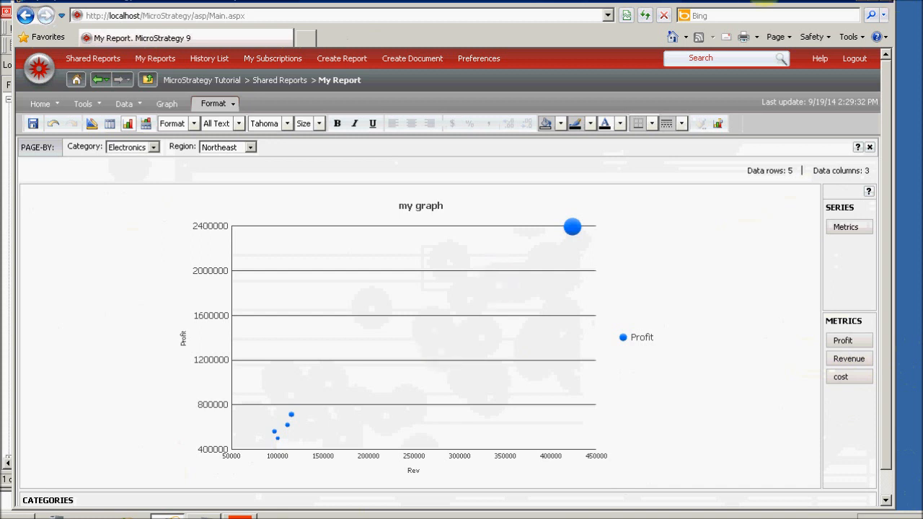
pyautogui.click(636, 2)
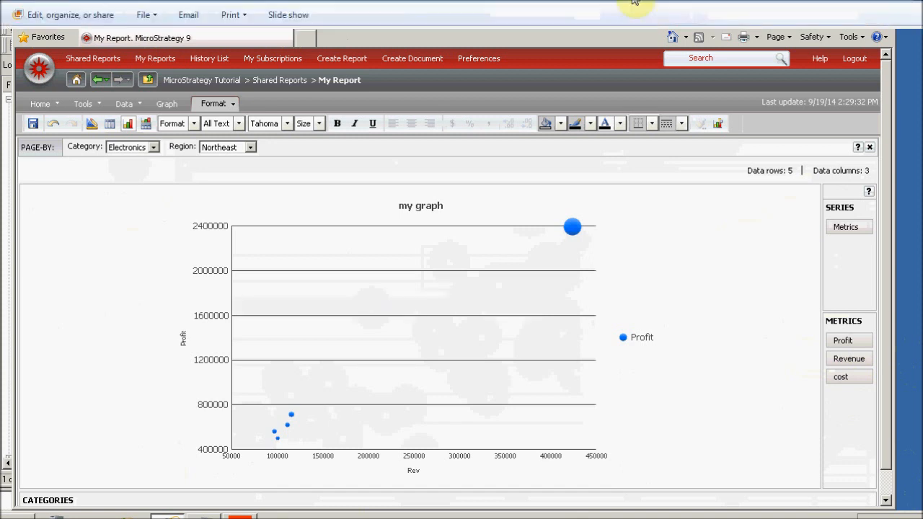